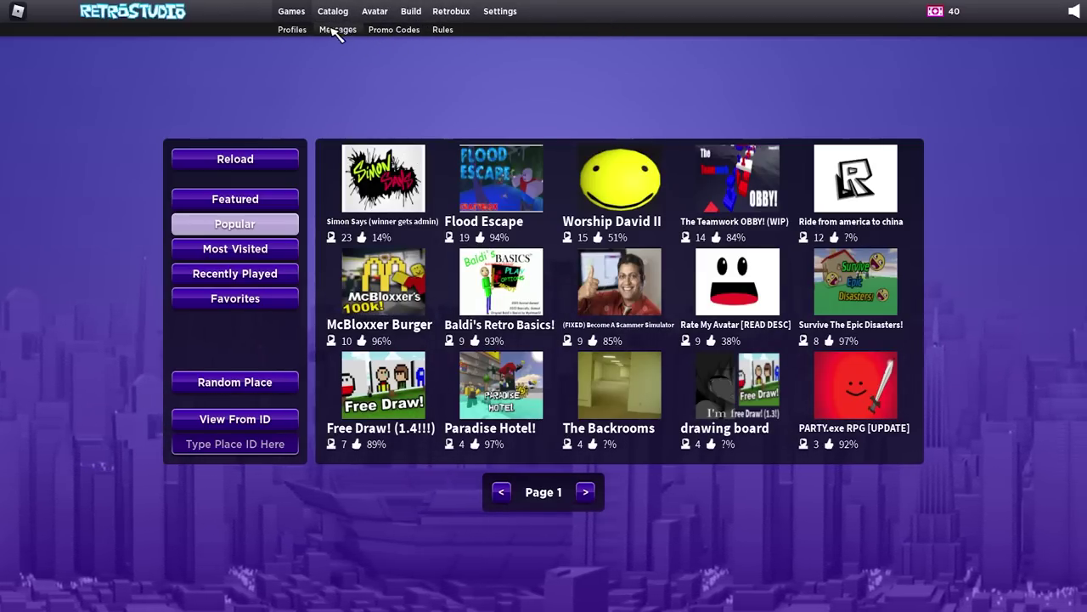
- Open the existing public place for editing from the build page and dismiss the save reminder
{"action": "left_click", "coordinate": [420, 11]}
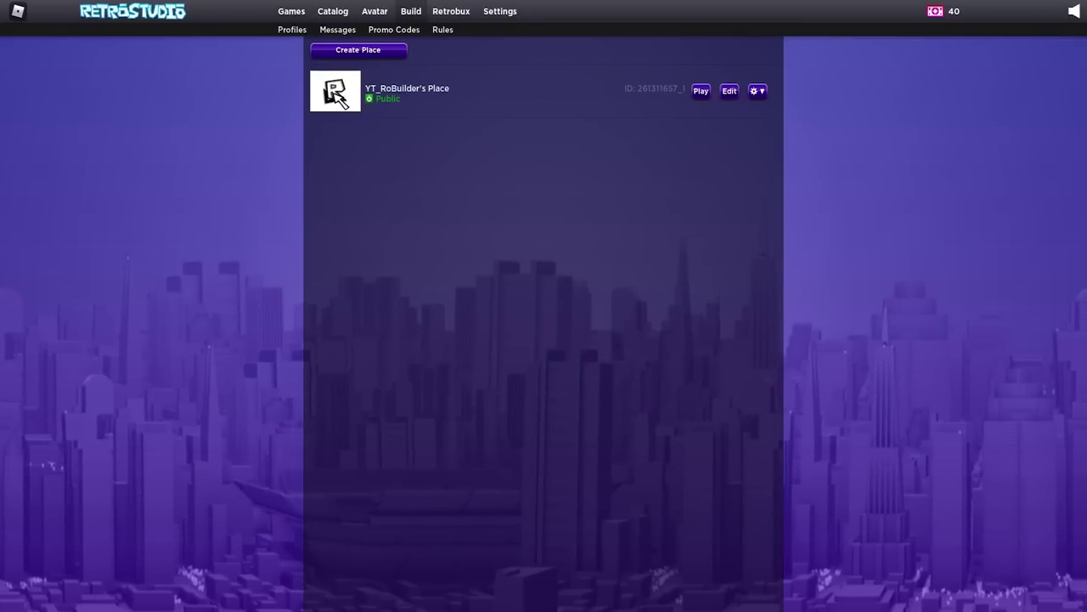
{"action": "left_click", "coordinate": [736, 93]}
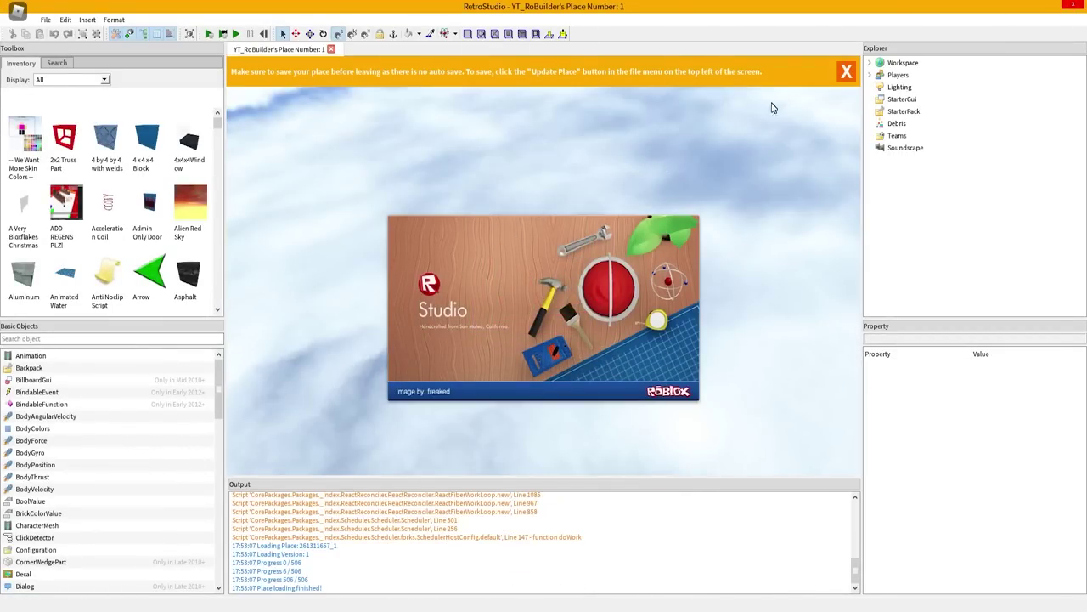
{"action": "left_click", "coordinate": [846, 73]}
{"action": "right_click_drag", "start_coordinate": [690, 181], "coordinate": [595, 255]}
{"action": "key", "text": "w"}
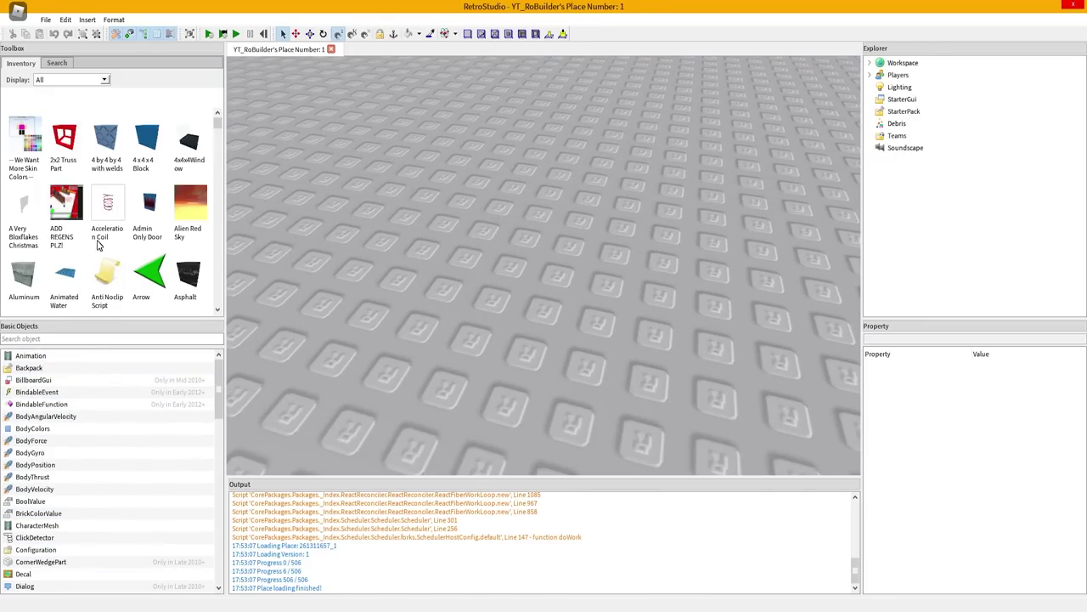
{"action": "scroll", "coordinate": [364, 197], "scroll_direction": "down", "scroll_amount": 5}
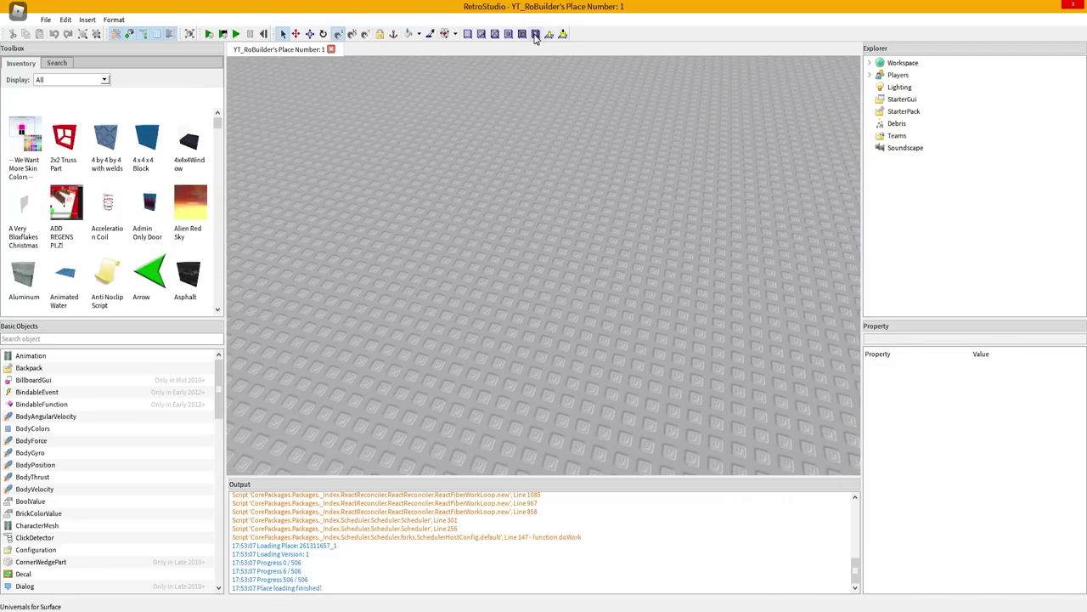
{"action": "left_click", "coordinate": [455, 36]}
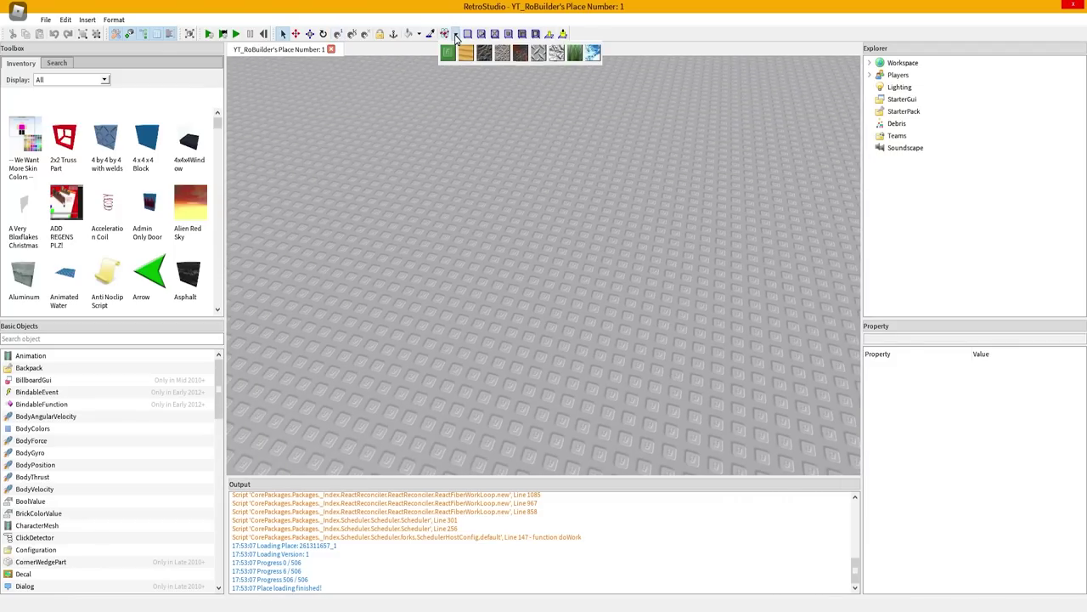
{"action": "left_click", "coordinate": [455, 37]}
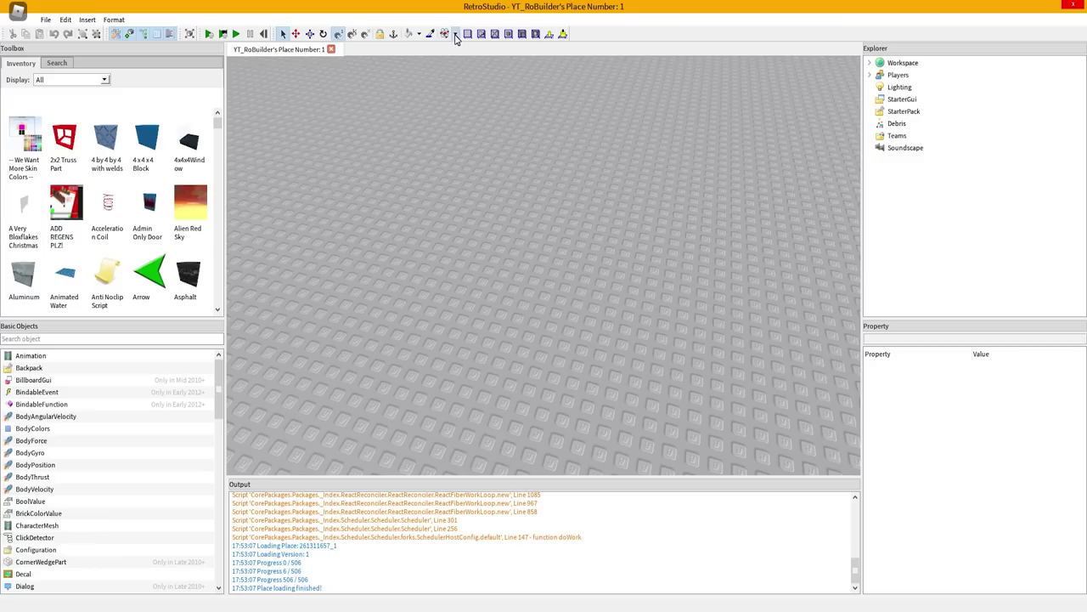
{"action": "left_click", "coordinate": [455, 36]}
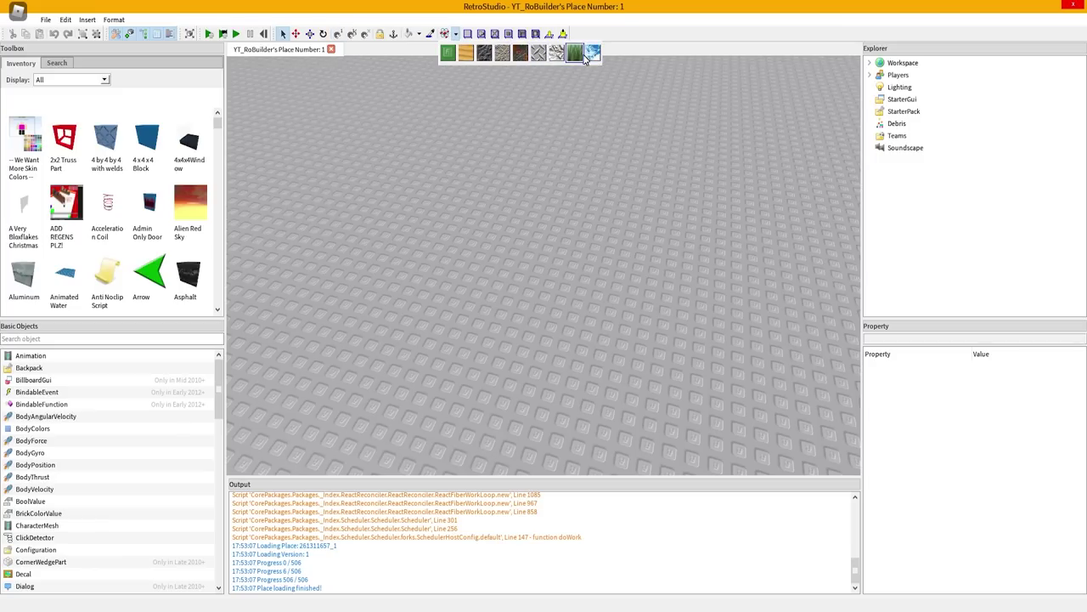
{"action": "left_click", "coordinate": [456, 37]}
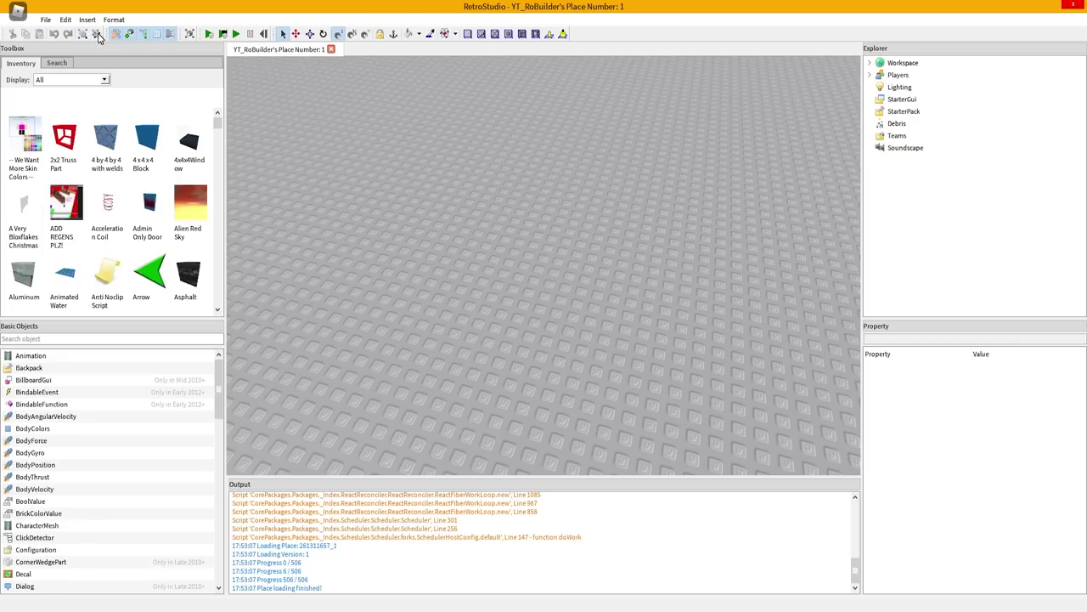
- Insert a 4 x 4 x 4 Block from the toolbox inventory above the baseplate
{"action": "right_click_drag", "start_coordinate": [575, 161], "coordinate": [591, 258]}
{"action": "key", "text": "a"}
{"action": "key", "text": "w"}
{"action": "key", "text": "w"}
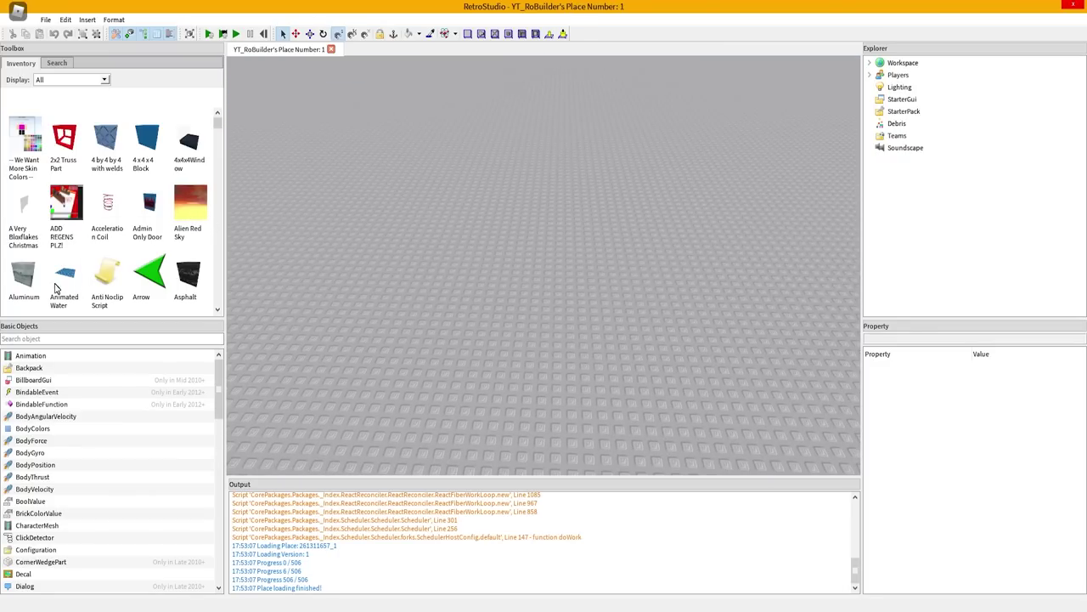
{"action": "left_click", "coordinate": [148, 136]}
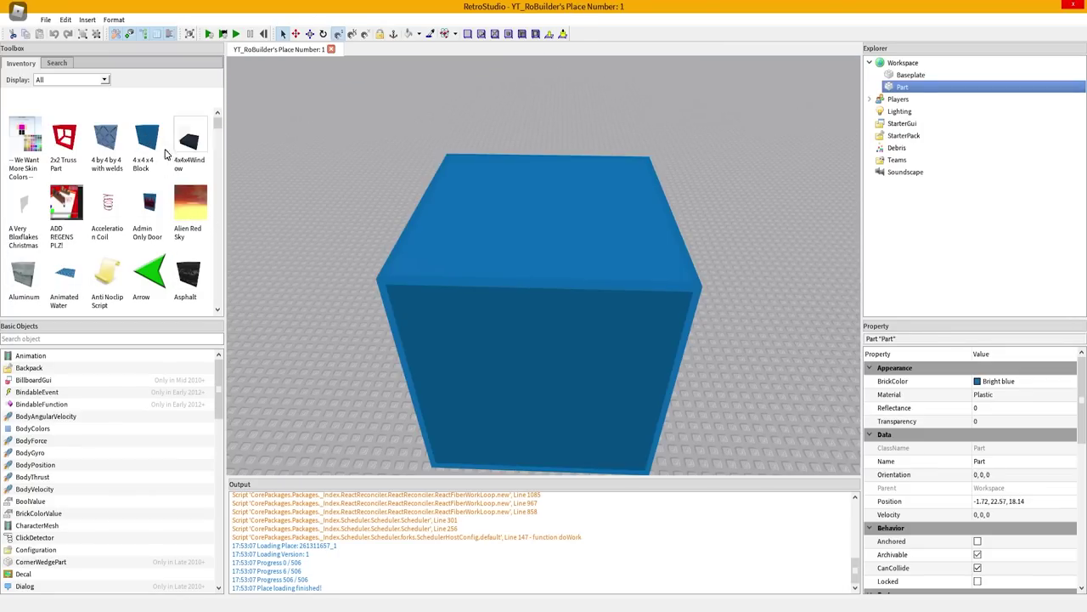
{"action": "mouse_move", "coordinate": [587, 293]}
{"action": "right_mouse_down"}
{"action": "mouse_move", "coordinate": [586, 272]}
{"action": "mouse_move", "coordinate": [592, 291]}
{"action": "right_mouse_up"}
{"action": "key", "text": "s"}
{"action": "left_click_drag", "start_coordinate": [592, 291], "coordinate": [459, 285]}
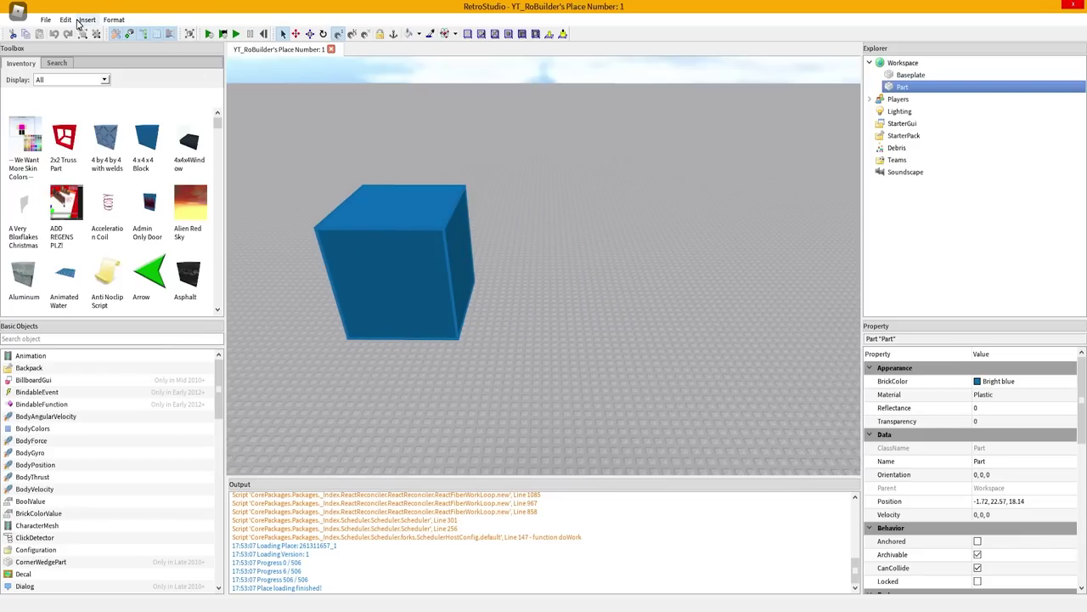
- Resize the blue block into a low, elongated slab by reducing its height and stretching one side
{"action": "left_click", "coordinate": [311, 34]}
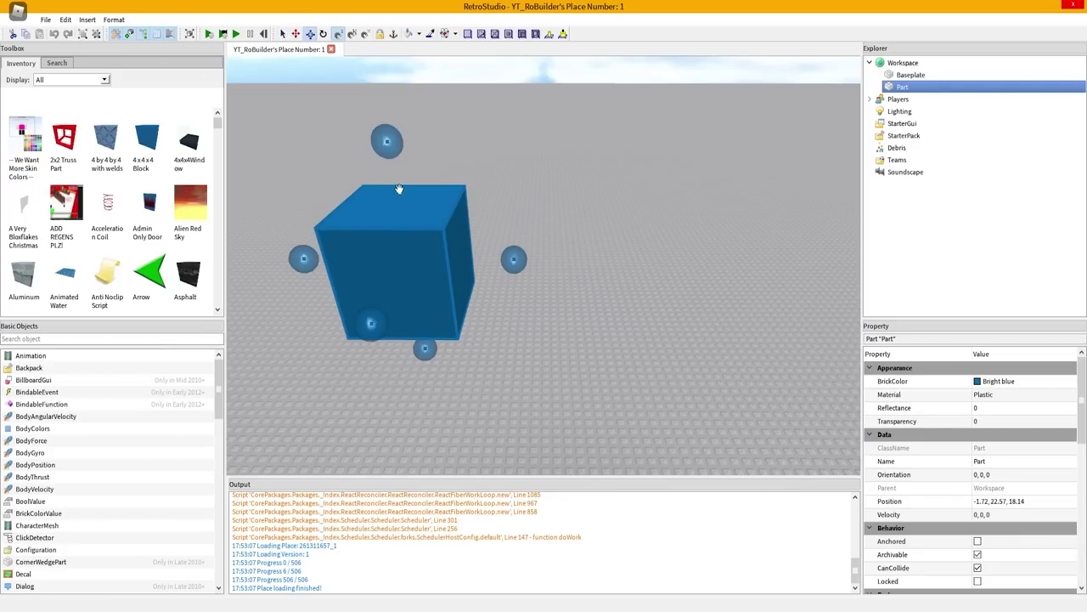
{"action": "left_click_drag", "start_coordinate": [383, 140], "coordinate": [409, 249]}
{"action": "left_click_drag", "start_coordinate": [516, 298], "coordinate": [677, 292]}
{"action": "key", "text": "s"}
{"action": "right_click_drag", "start_coordinate": [548, 319], "coordinate": [573, 300]}
{"action": "scroll", "coordinate": [555, 304], "scroll_direction": "up", "scroll_amount": 4}
{"action": "scroll", "coordinate": [555, 304], "scroll_direction": "down", "scroll_amount": 4}
{"action": "scroll", "coordinate": [556, 302], "scroll_direction": "up", "scroll_amount": 4}
{"action": "scroll", "coordinate": [556, 302], "scroll_direction": "down", "scroll_amount": 5}
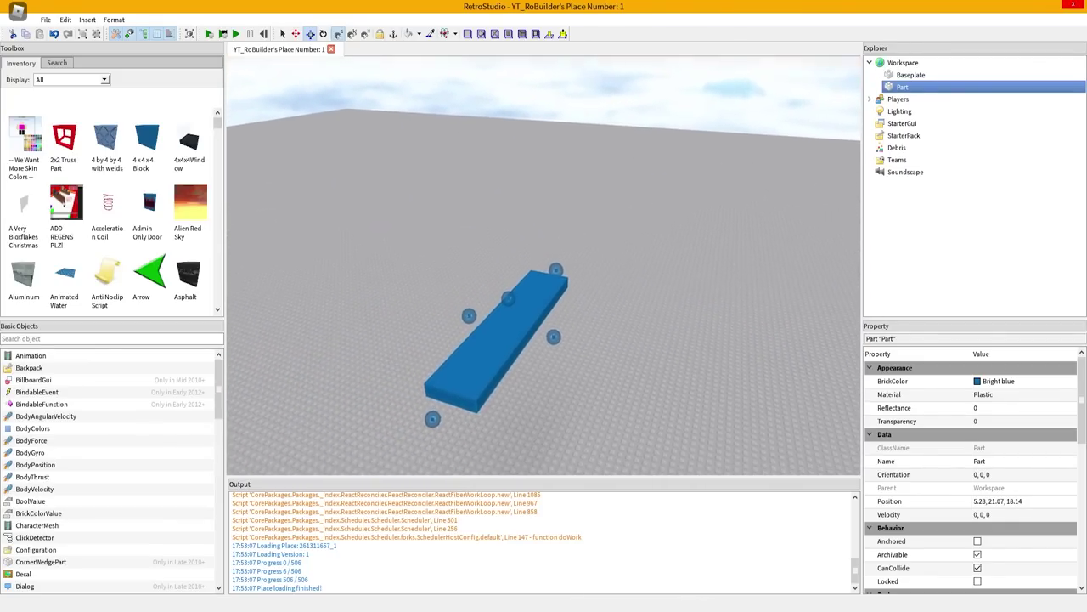
{"action": "scroll", "coordinate": [587, 308], "scroll_direction": "up", "scroll_amount": 4}
{"action": "right_click_drag", "start_coordinate": [514, 373], "coordinate": [458, 386]}
{"action": "scroll", "coordinate": [609, 247], "scroll_direction": "down", "scroll_amount": 3}
{"action": "right_click_drag", "start_coordinate": [609, 247], "coordinate": [581, 292]}
{"action": "scroll", "coordinate": [582, 292], "scroll_direction": "down", "scroll_amount": 3}
{"action": "scroll", "coordinate": [582, 292], "scroll_direction": "up", "scroll_amount": 4}
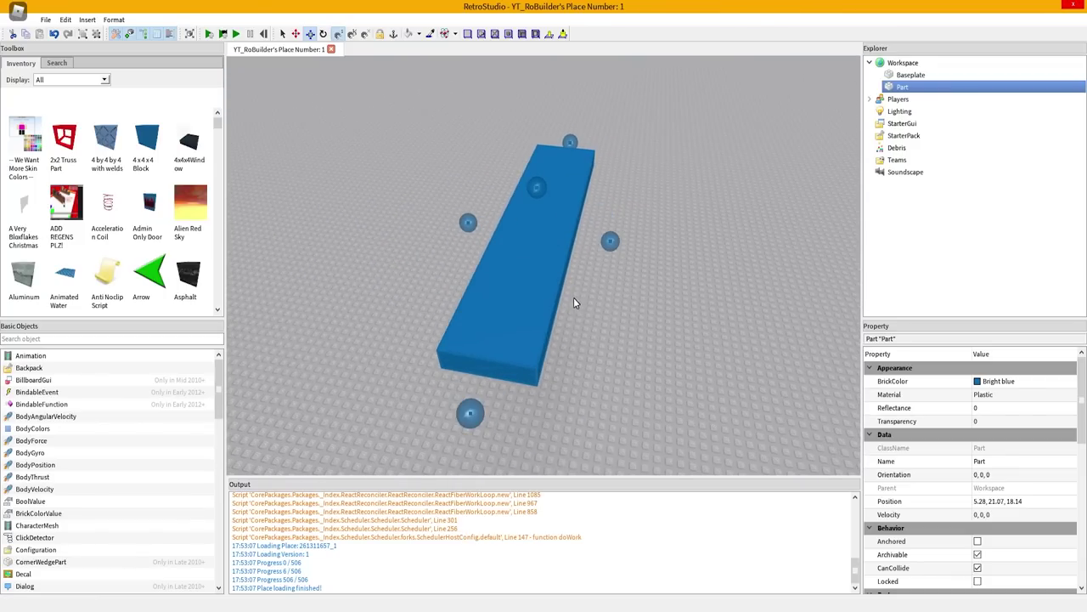
- Stretch the blue slab on its horizontal sides into a large, flat, roughly square floor
{"action": "scroll", "coordinate": [574, 298], "scroll_direction": "down", "scroll_amount": 5}
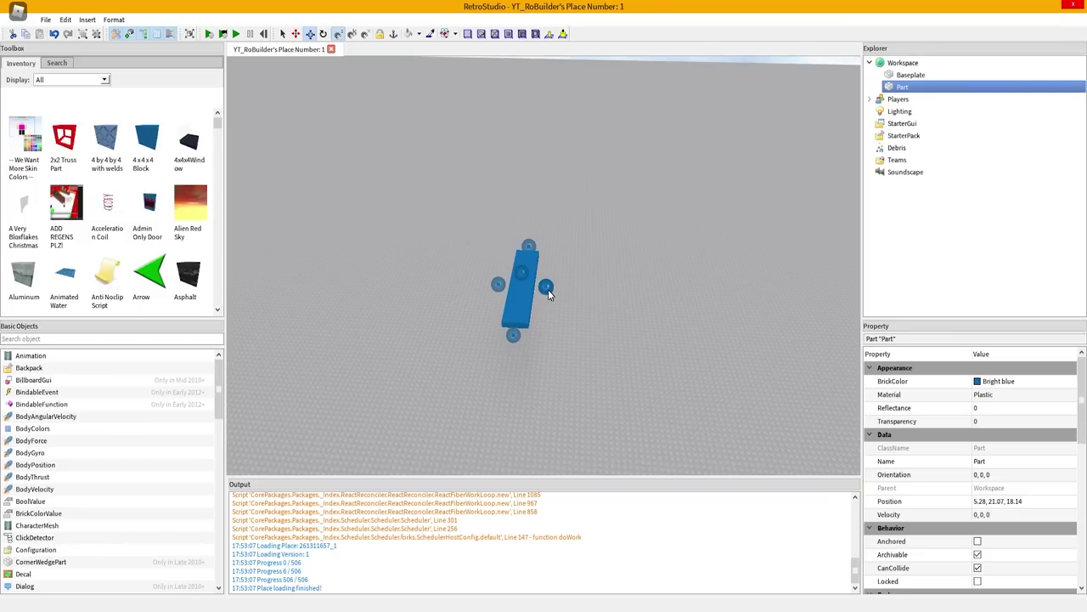
{"action": "left_click_drag", "start_coordinate": [548, 294], "coordinate": [696, 293]}
{"action": "left_click_drag", "start_coordinate": [606, 342], "coordinate": [608, 368]}
{"action": "left_click_drag", "start_coordinate": [496, 294], "coordinate": [372, 285]}
{"action": "left_click_drag", "start_coordinate": [549, 244], "coordinate": [557, 176]}
{"action": "key", "text": "d"}
{"action": "left_click_drag", "start_coordinate": [646, 260], "coordinate": [728, 265]}
{"action": "left_click_drag", "start_coordinate": [411, 368], "coordinate": [401, 404]}
{"action": "key", "text": "s"}
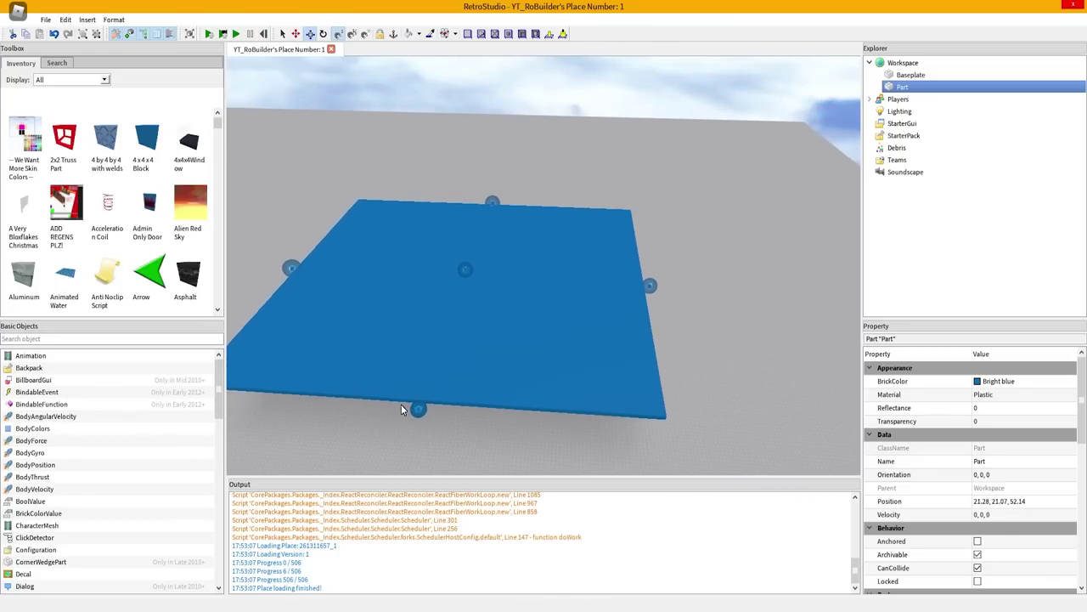
- Set the floor slab's BrickColor to Camo
{"action": "key", "text": "w"}
{"action": "mouse_move", "coordinate": [481, 337]}
{"action": "right_mouse_down"}
{"action": "mouse_move", "coordinate": [459, 374]}
{"action": "mouse_move", "coordinate": [481, 337]}
{"action": "right_mouse_up"}
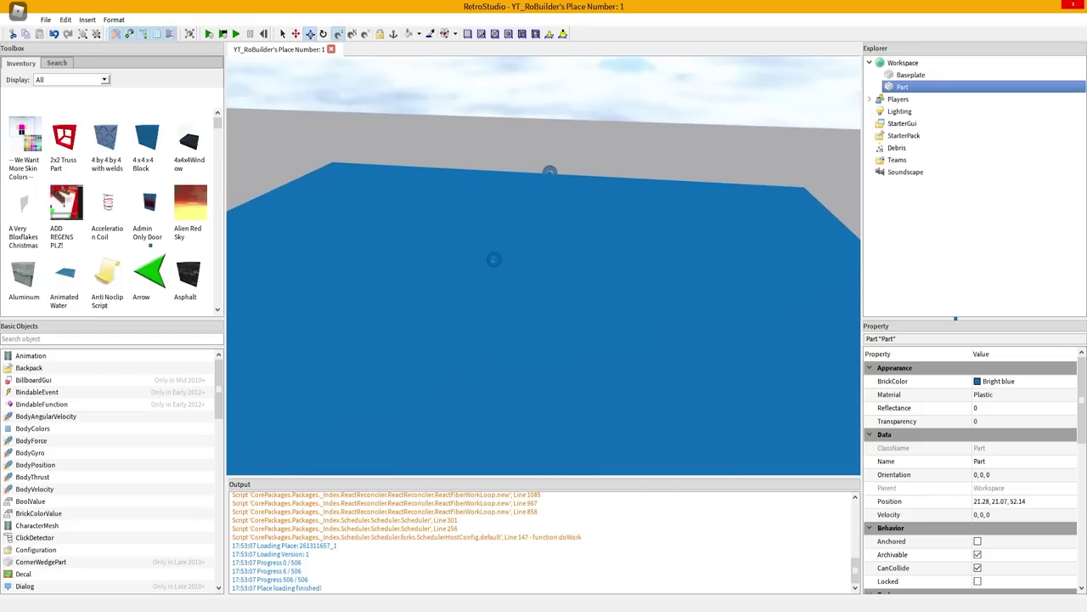
{"action": "left_click", "coordinate": [991, 384]}
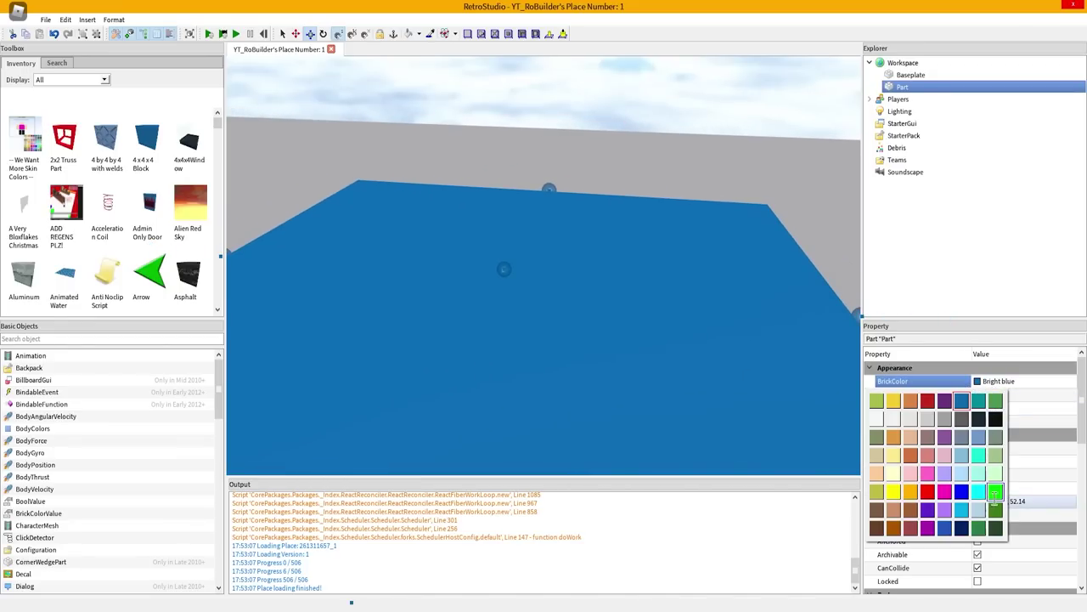
{"action": "left_click", "coordinate": [995, 491]}
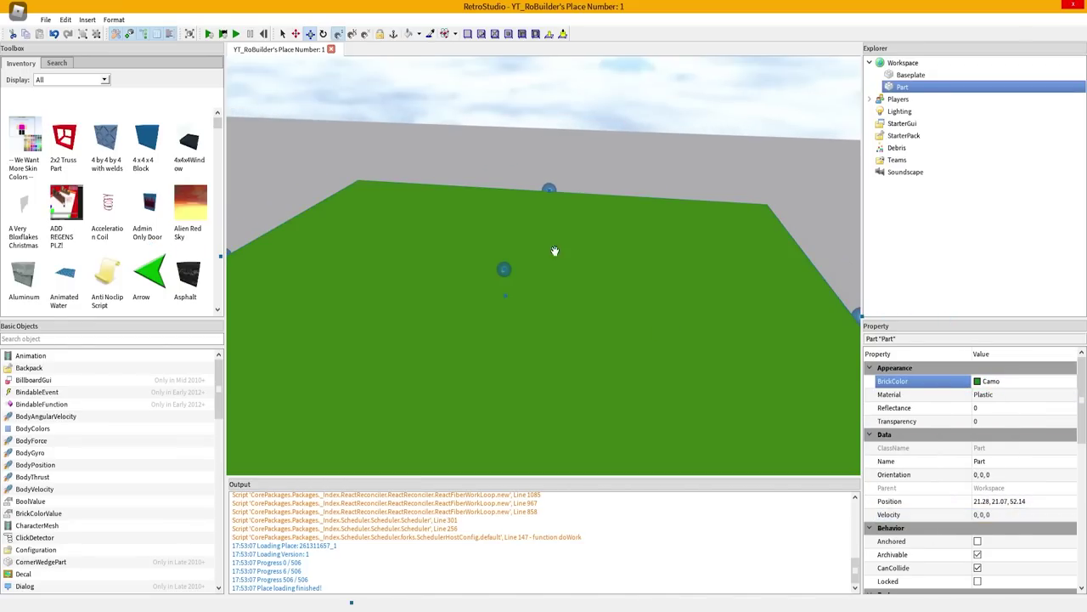
- Duplicate the green floor slab and resize the copy into a short upright wall at the floor's far corner
{"action": "right_click_drag", "start_coordinate": [580, 257], "coordinate": [580, 257]}
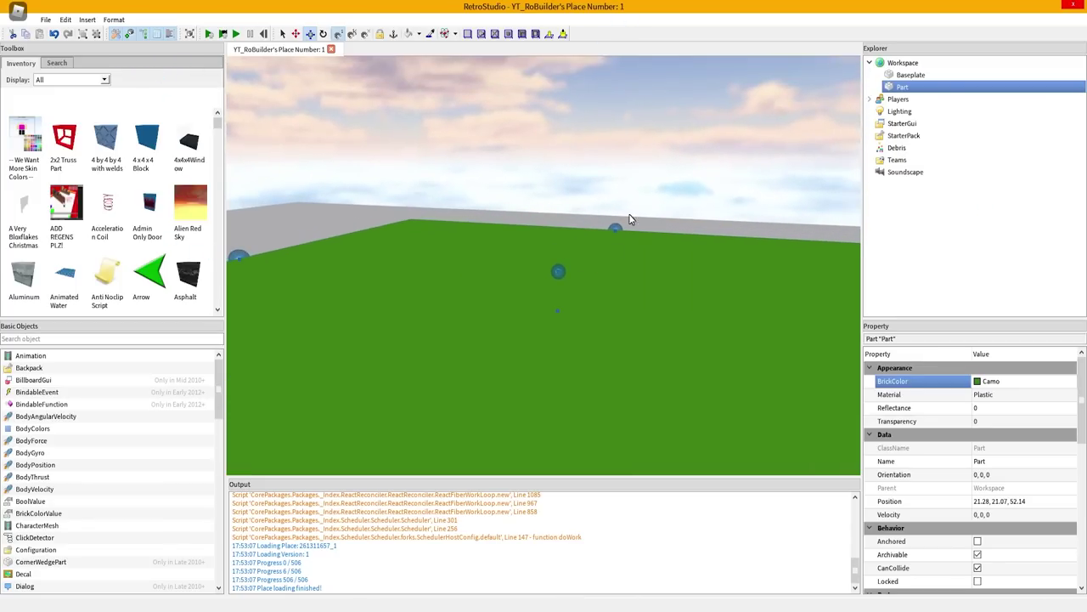
{"action": "left_click", "coordinate": [647, 218]}
{"action": "right_click_drag", "start_coordinate": [557, 189], "coordinate": [557, 191]}
{"action": "left_click", "coordinate": [514, 283]}
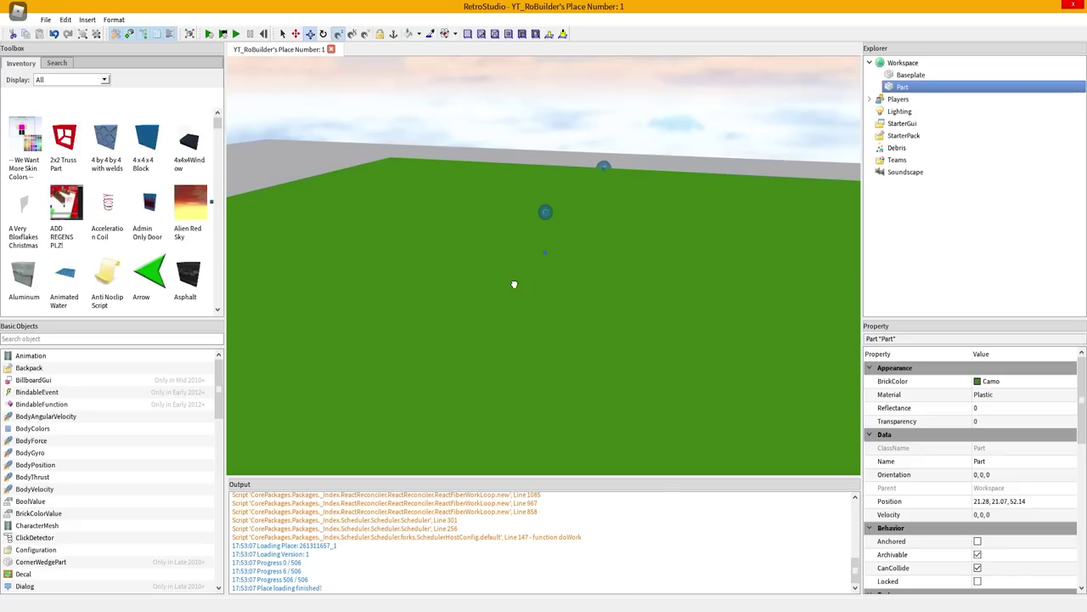
{"action": "right_click_drag", "start_coordinate": [561, 283], "coordinate": [562, 283]}
{"action": "scroll", "coordinate": [561, 283], "scroll_direction": "down", "scroll_amount": 1}
{"action": "key", "text": "ctrl+d"}
{"action": "scroll", "coordinate": [564, 280], "scroll_direction": "down", "scroll_amount": 3}
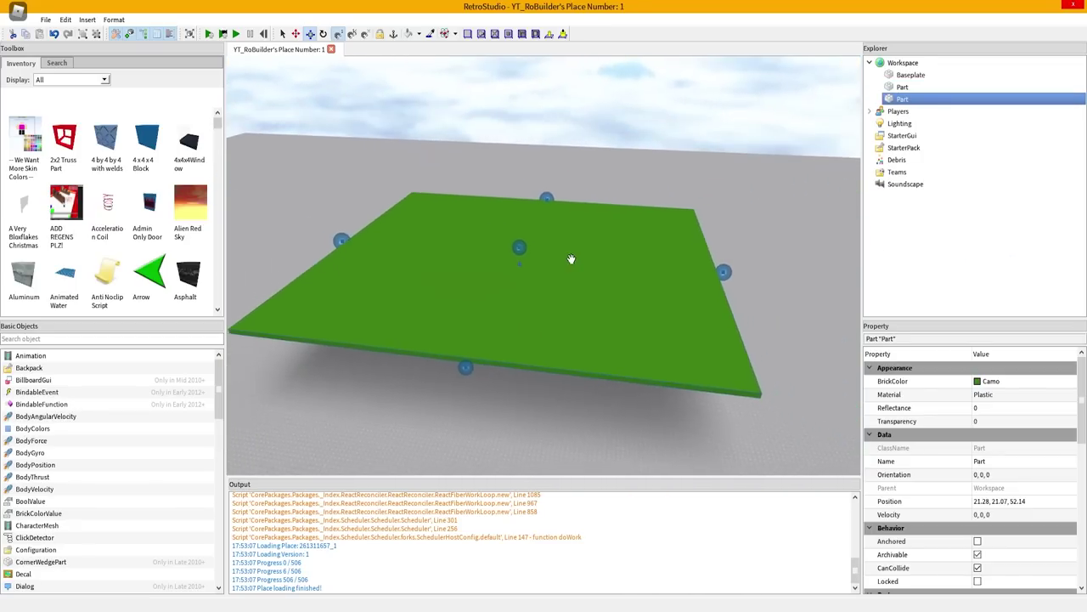
{"action": "left_click_drag", "start_coordinate": [715, 278], "coordinate": [374, 240]}
{"action": "left_click_drag", "start_coordinate": [361, 234], "coordinate": [357, 198]}
{"action": "scroll", "coordinate": [358, 199], "scroll_direction": "down", "scroll_amount": 1}
{"action": "left_click_drag", "start_coordinate": [260, 304], "coordinate": [357, 239]}
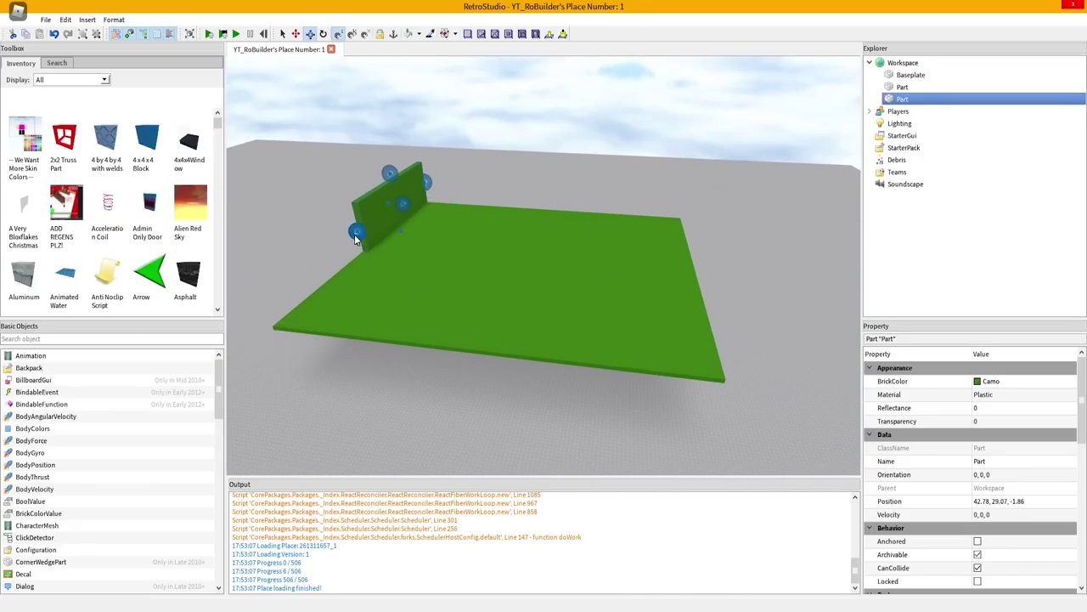
- Reduce the upright wall's thickness from its outer face so it sits slightly inside the floor's edge
{"action": "key", "text": "a"}
{"action": "key", "text": "w"}
{"action": "right_click_drag", "start_coordinate": [360, 238], "coordinate": [374, 272]}
{"action": "key", "text": "w"}
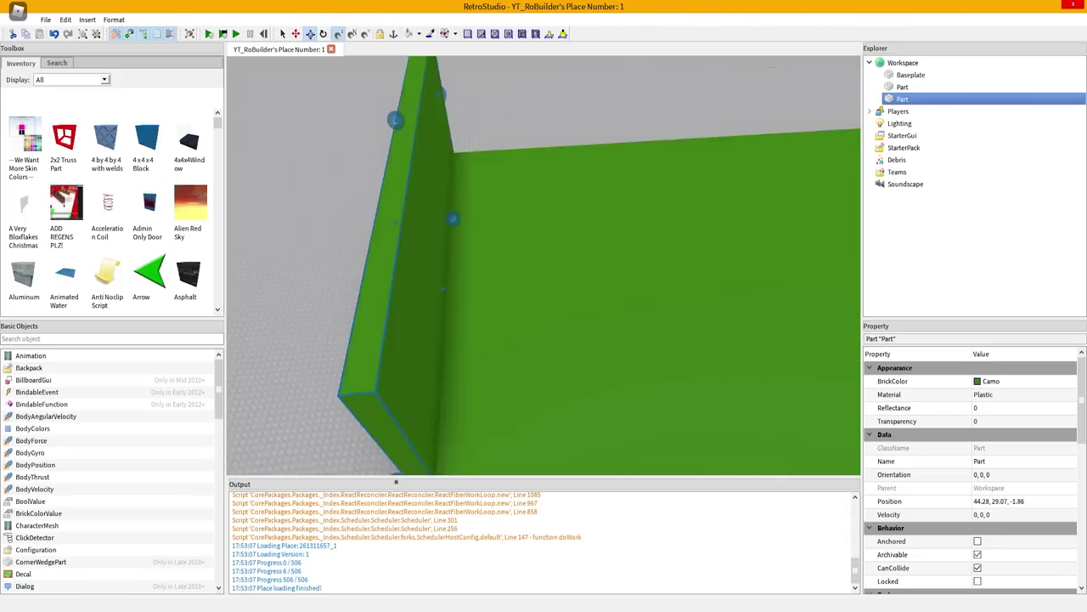
{"action": "key", "text": "s"}
{"action": "left_click_drag", "start_coordinate": [452, 255], "coordinate": [467, 251]}
{"action": "scroll", "coordinate": [496, 249], "scroll_direction": "up", "scroll_amount": 2}
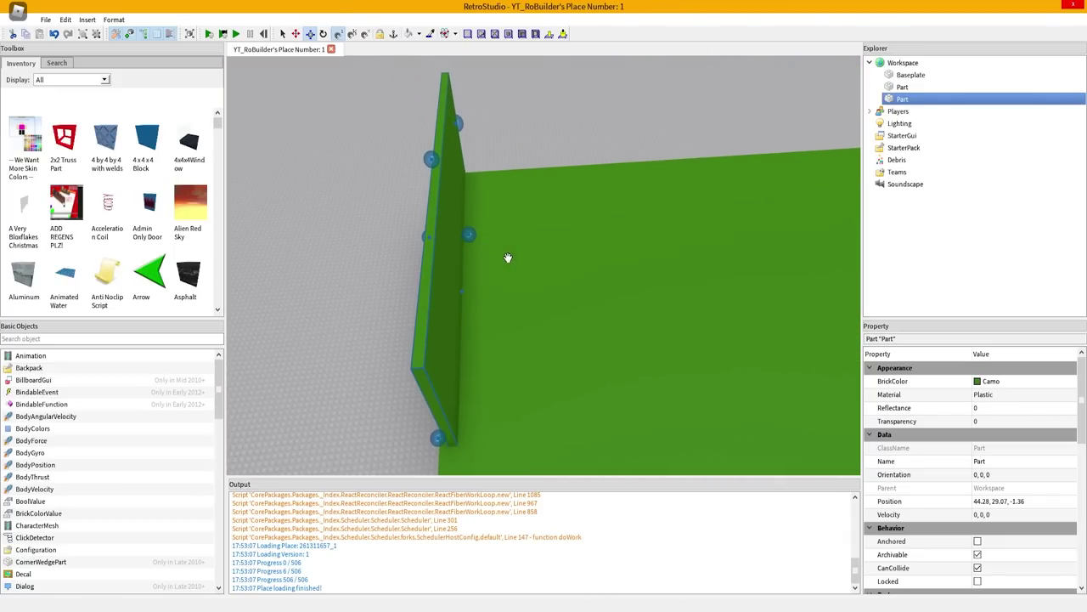
- Shorten the wall slightly at its corner end and set its BrickColor to Light orange
{"action": "key", "text": "w"}
{"action": "right_click_drag", "start_coordinate": [507, 257], "coordinate": [425, 217]}
{"action": "right_click_drag", "start_coordinate": [697, 229], "coordinate": [688, 265]}
{"action": "key", "text": "s"}
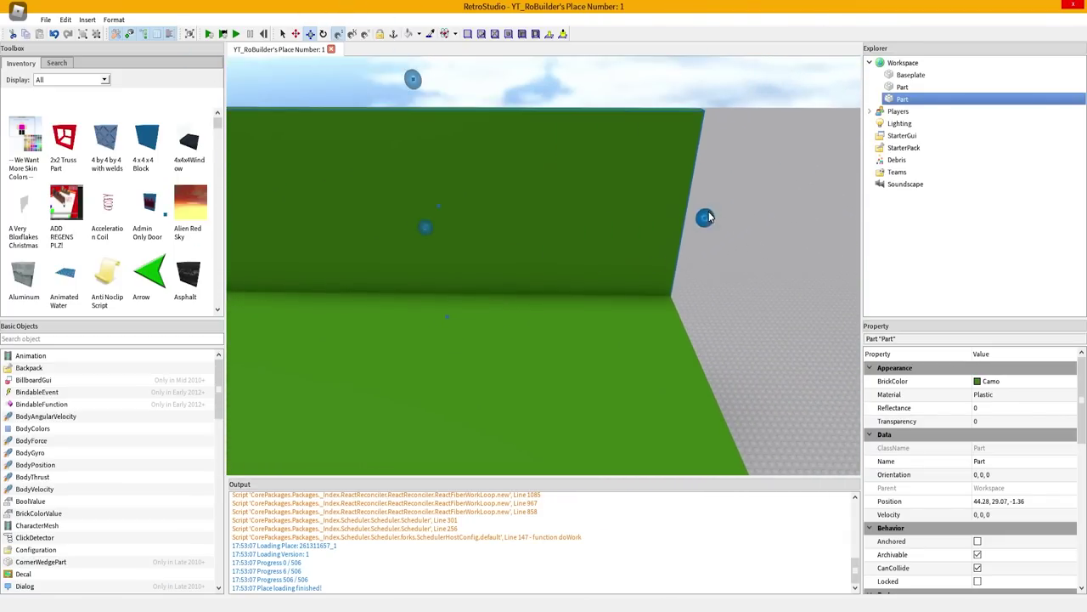
{"action": "left_click_drag", "start_coordinate": [707, 218], "coordinate": [695, 218]}
{"action": "right_click_drag", "start_coordinate": [695, 218], "coordinate": [716, 247]}
{"action": "key", "text": "w"}
{"action": "key", "text": "s"}
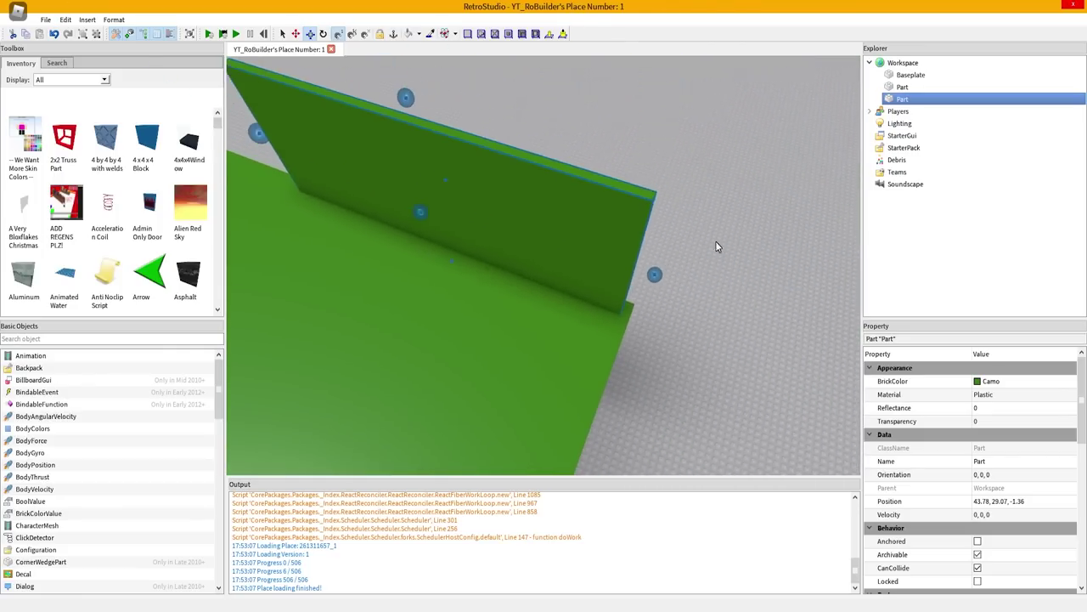
{"action": "left_click", "coordinate": [979, 382]}
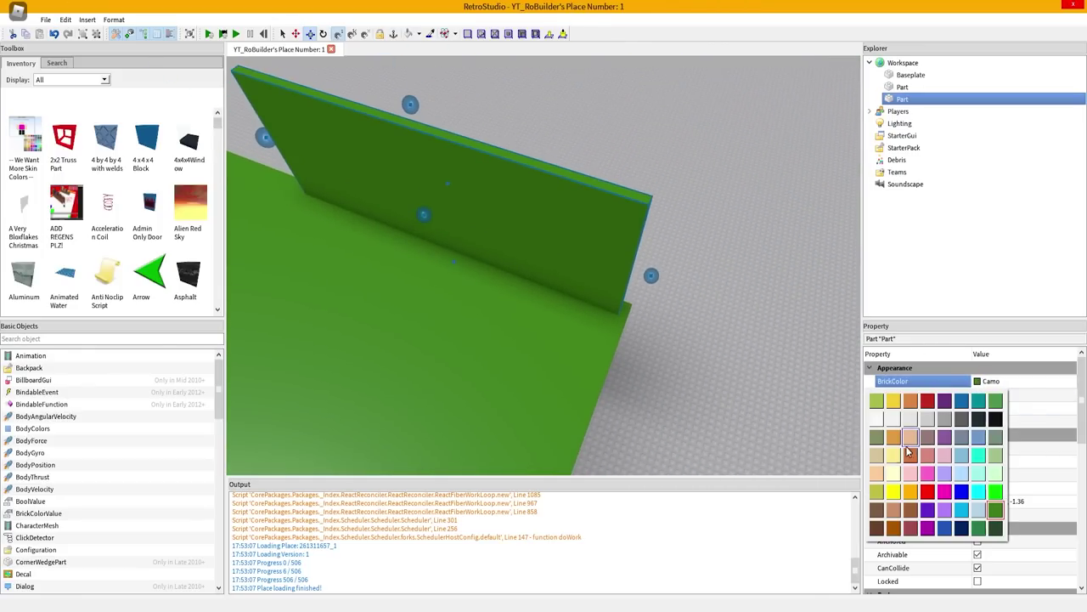
{"action": "left_click", "coordinate": [910, 437]}
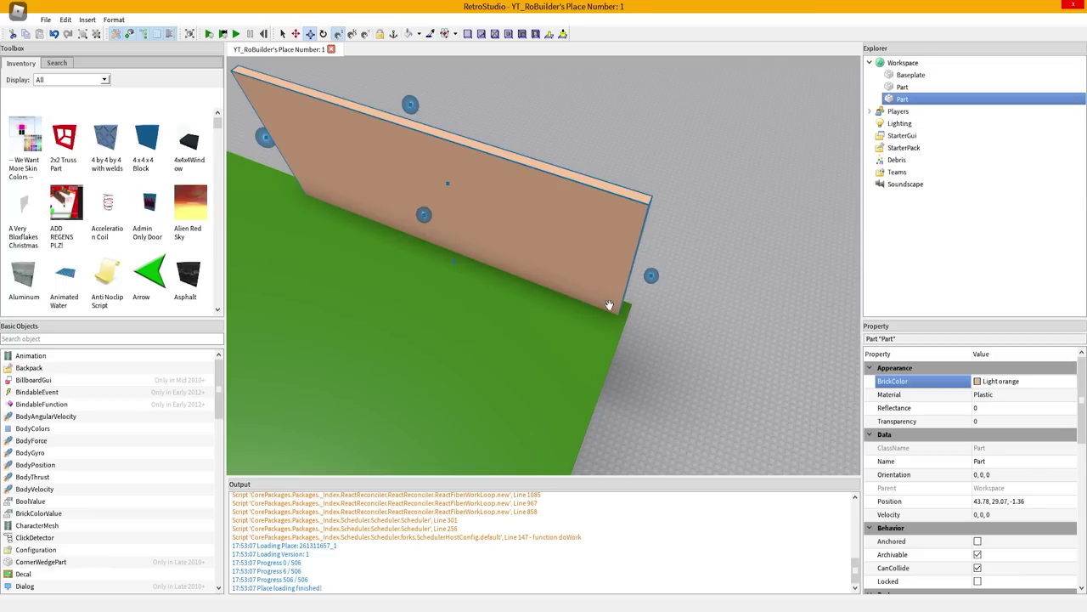
- Duplicate the orange wall and resize the copy into a perpendicular wall along the adjacent floor edge
{"action": "key", "text": "ctrl+d"}
{"action": "left_click_drag", "start_coordinate": [264, 141], "coordinate": [612, 246]}
{"action": "scroll", "coordinate": [618, 289], "scroll_direction": "down", "scroll_amount": 8}
{"action": "left_click_drag", "start_coordinate": [617, 290], "coordinate": [512, 364]}
- Duplicate both orange walls together and rotate the copies 180 degrees to enclose a rectangular room
{"action": "left_click", "coordinate": [560, 270], "text": "shift"}
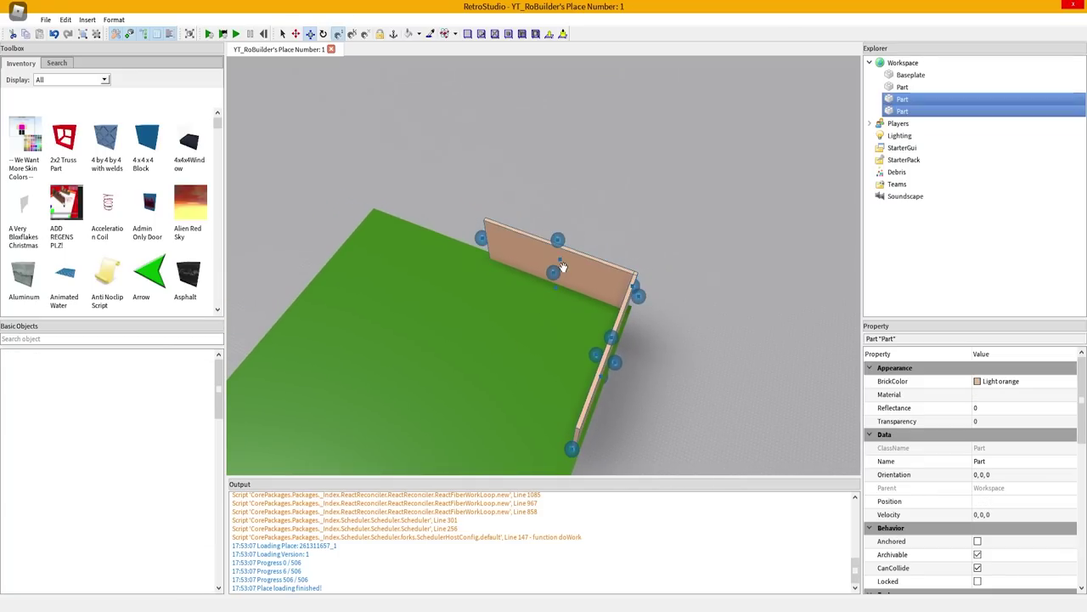
{"action": "key", "text": "ctrl+d"}
{"action": "key", "text": "ctrl+r"}
{"action": "key", "text": "ctrl+r"}
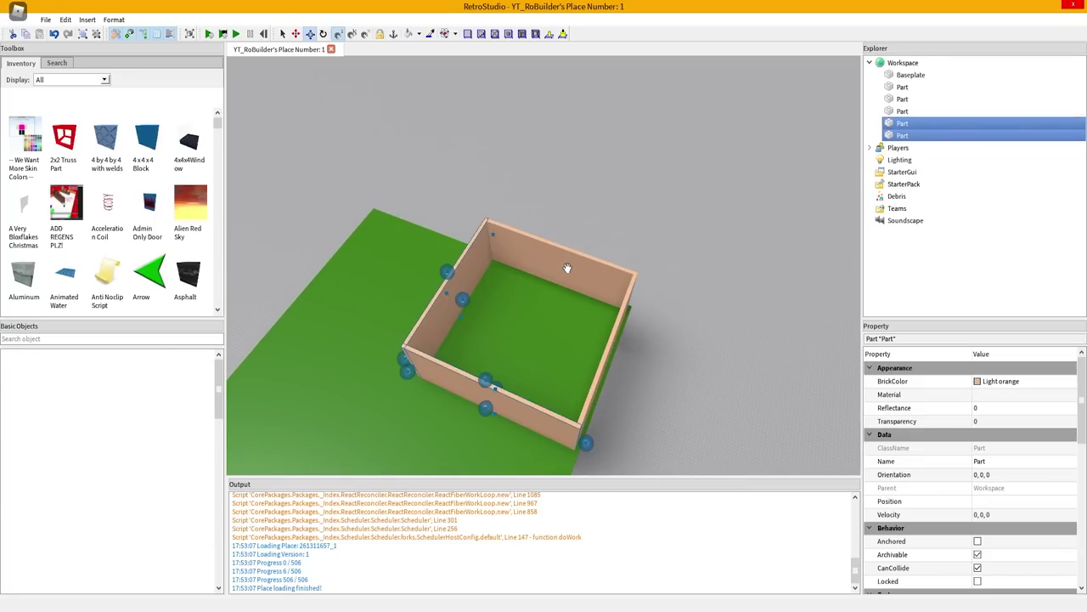
- Shorten the room's inner-facing front wall from one end to create an opening
{"action": "right_click_drag", "start_coordinate": [568, 268], "coordinate": [568, 213]}
{"action": "key", "text": "w"}
{"action": "left_click", "coordinate": [531, 255]}
{"action": "key", "text": "a"}
{"action": "right_click_drag", "start_coordinate": [531, 255], "coordinate": [586, 319]}
{"action": "left_click", "coordinate": [527, 303]}
{"action": "right_click_drag", "start_coordinate": [527, 303], "coordinate": [522, 339]}
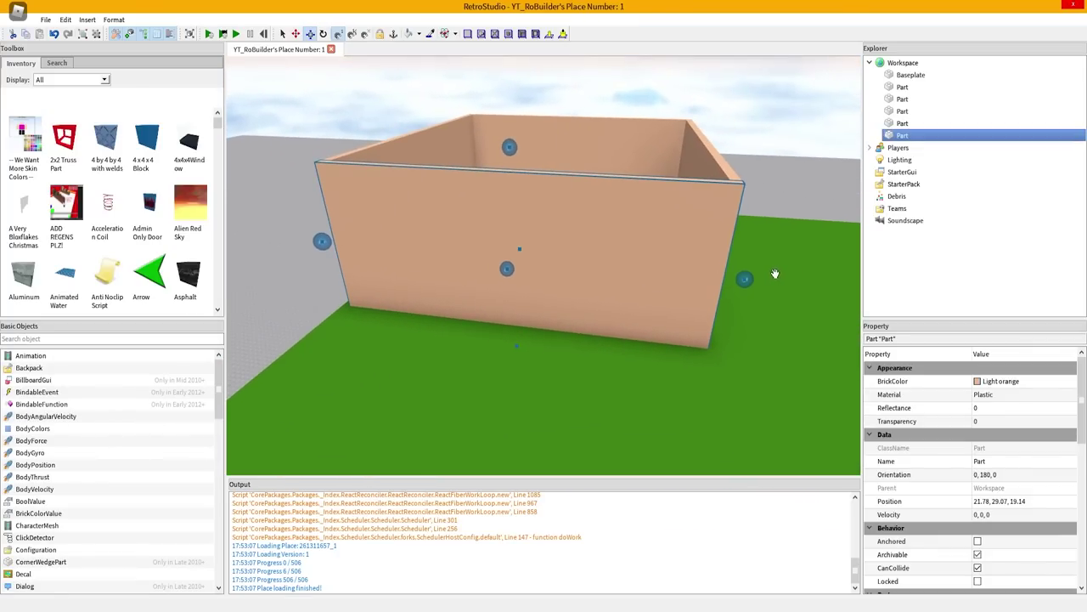
{"action": "left_click_drag", "start_coordinate": [744, 278], "coordinate": [546, 259]}
- Resize a copy of the front wall into a short piece at the opposite corner, leaving a gap between them
{"action": "left_click_drag", "start_coordinate": [637, 266], "coordinate": [678, 268]}
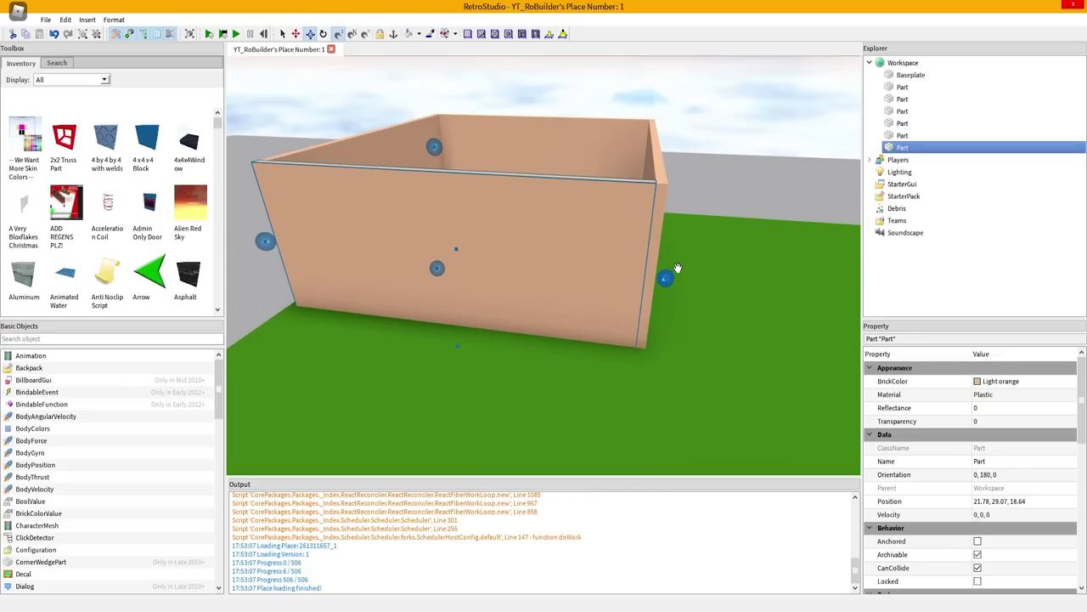
{"action": "key", "text": "a"}
{"action": "left_click_drag", "start_coordinate": [316, 242], "coordinate": [615, 256]}
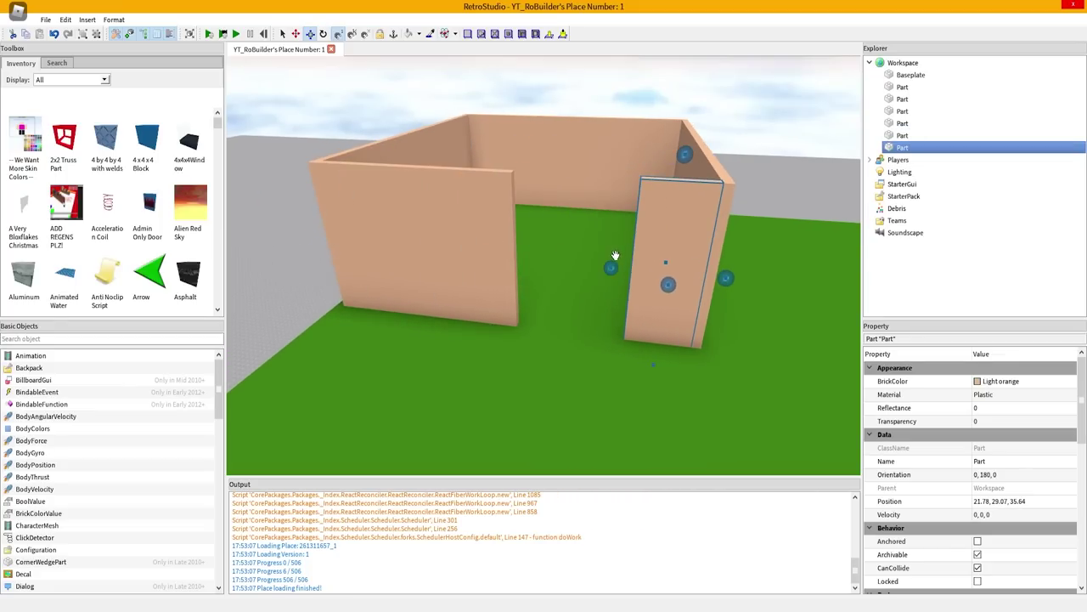
- Duplicate the short front wall and resize the copy into a lintel above the doorway opening
{"action": "key", "text": "ctrl+d"}
{"action": "left_click_drag", "start_coordinate": [654, 359], "coordinate": [681, 268]}
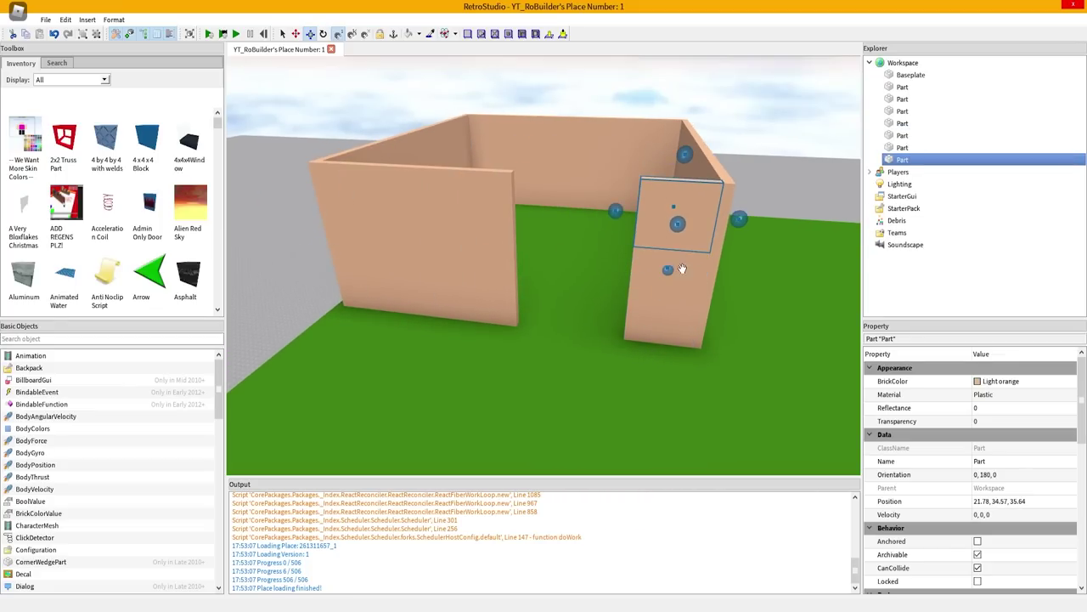
{"action": "left_click_drag", "start_coordinate": [615, 210], "coordinate": [492, 198]}
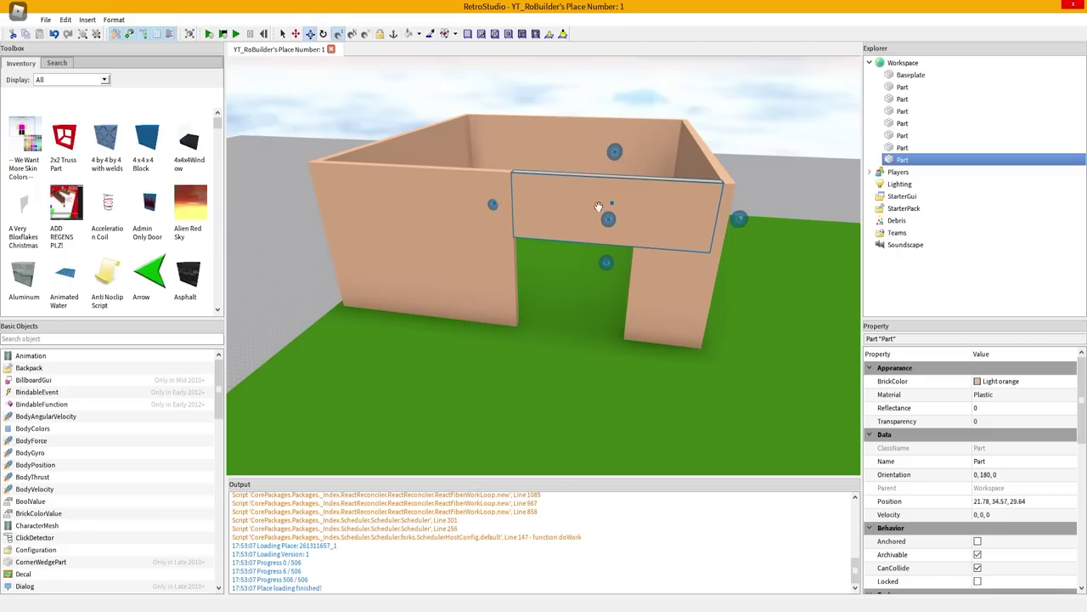
{"action": "left_click_drag", "start_coordinate": [742, 218], "coordinate": [660, 214]}
{"action": "scroll", "coordinate": [654, 272], "scroll_direction": "up", "scroll_amount": 4}
{"action": "right_click_drag", "start_coordinate": [653, 272], "coordinate": [595, 298]}
{"action": "scroll", "coordinate": [595, 298], "scroll_direction": "down", "scroll_amount": 3}
{"action": "scroll", "coordinate": [595, 298], "scroll_direction": "down", "scroll_amount": 4}
{"action": "left_click_drag", "start_coordinate": [654, 197], "coordinate": [601, 198]}
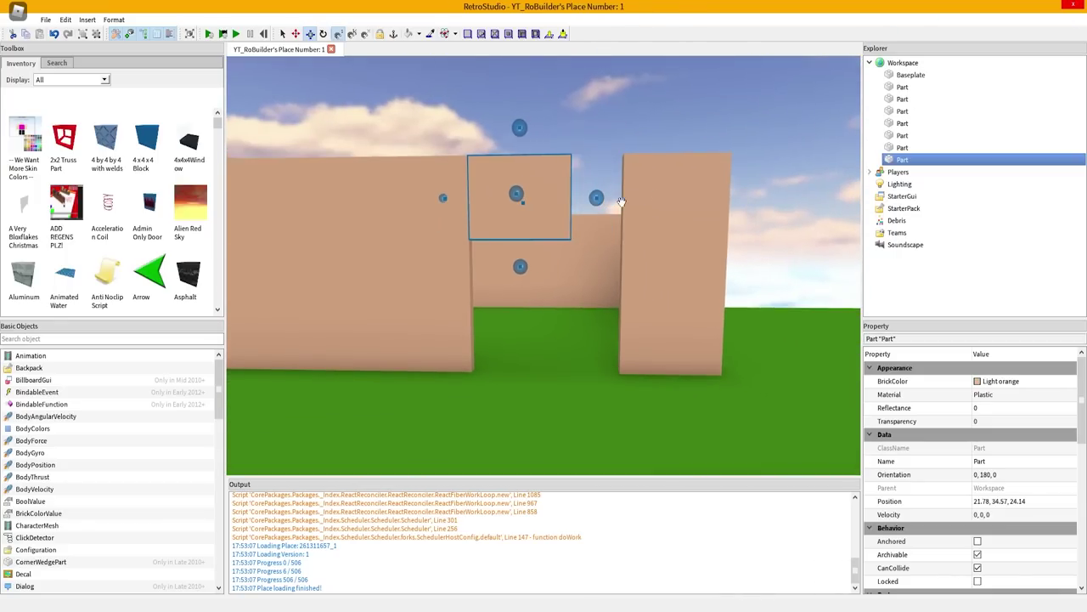
- Widen the short front wall toward the doorway until its edge meets the end of the lintel
{"action": "left_click", "coordinate": [620, 250]}
{"action": "mouse_move", "coordinate": [596, 272]}
{"action": "left_mouse_down"}
{"action": "mouse_move", "coordinate": [548, 271]}
{"action": "mouse_move", "coordinate": [574, 274]}
{"action": "left_mouse_up"}
{"action": "key", "text": "ctrl+z"}
{"action": "left_click", "coordinate": [649, 228]}
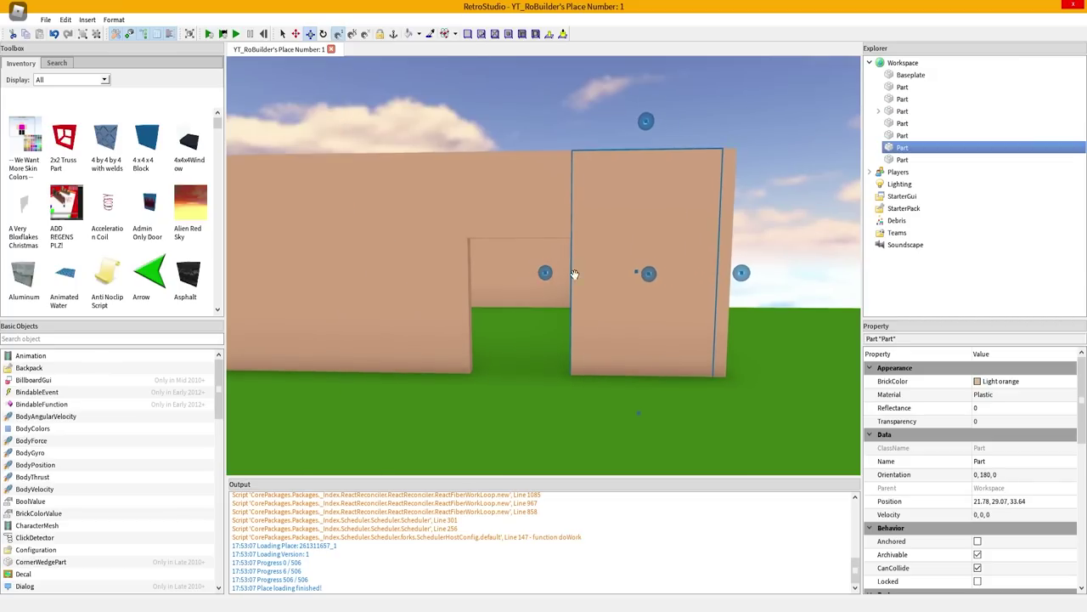
{"action": "right_click_drag", "start_coordinate": [575, 273], "coordinate": [628, 220]}
{"action": "scroll", "coordinate": [575, 273], "scroll_direction": "up", "scroll_amount": 2}
{"action": "scroll", "coordinate": [575, 273], "scroll_direction": "down", "scroll_amount": 2}
{"action": "left_click", "coordinate": [641, 133]}
{"action": "scroll", "coordinate": [640, 133], "scroll_direction": "down", "scroll_amount": 3}
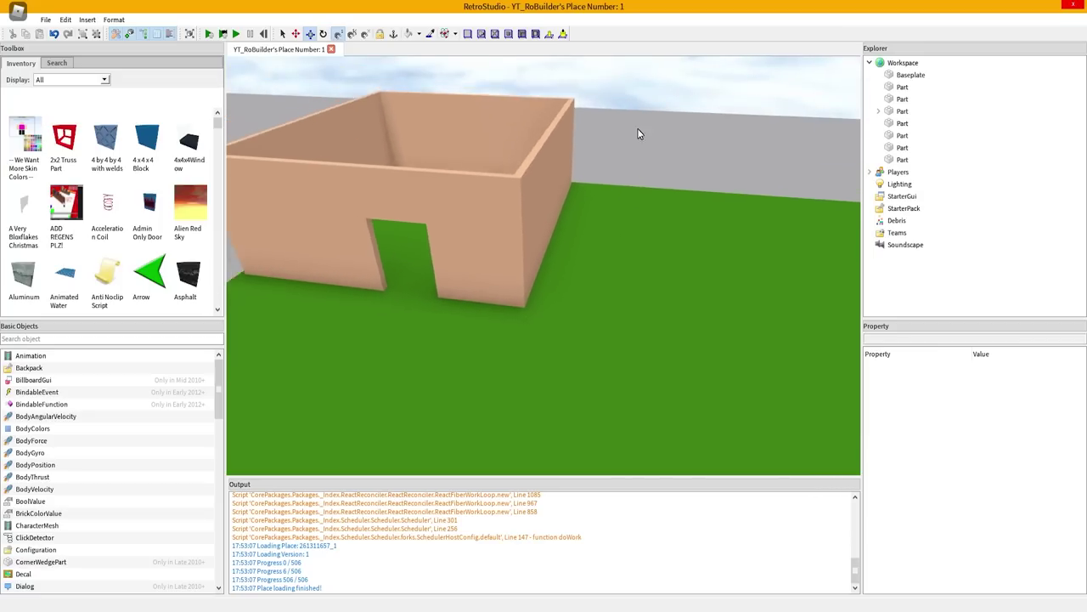
- Reposition the green floor so it sits directly beneath the house walls
{"action": "scroll", "coordinate": [641, 134], "scroll_direction": "down", "scroll_amount": 3}
{"action": "right_click_drag", "start_coordinate": [641, 134], "coordinate": [624, 247]}
{"action": "left_click_drag", "start_coordinate": [434, 260], "coordinate": [481, 195]}
{"action": "scroll", "coordinate": [526, 225], "scroll_direction": "down", "scroll_amount": 2}
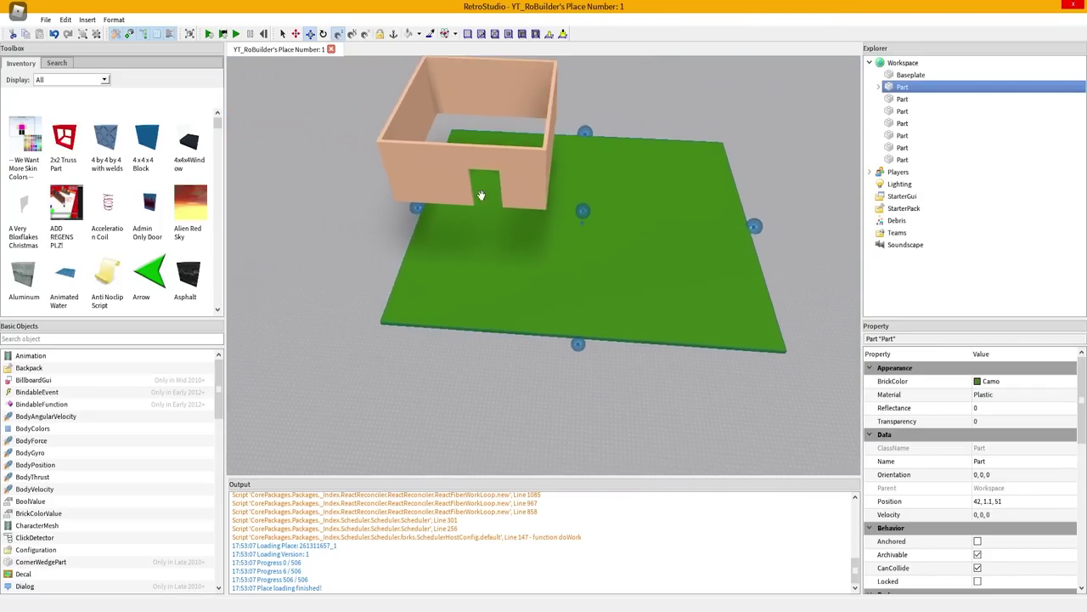
{"action": "scroll", "coordinate": [482, 196], "scroll_direction": "down", "scroll_amount": 1}
{"action": "scroll", "coordinate": [542, 225], "scroll_direction": "up", "scroll_amount": 5}
{"action": "right_click_drag", "start_coordinate": [543, 225], "coordinate": [545, 136]}
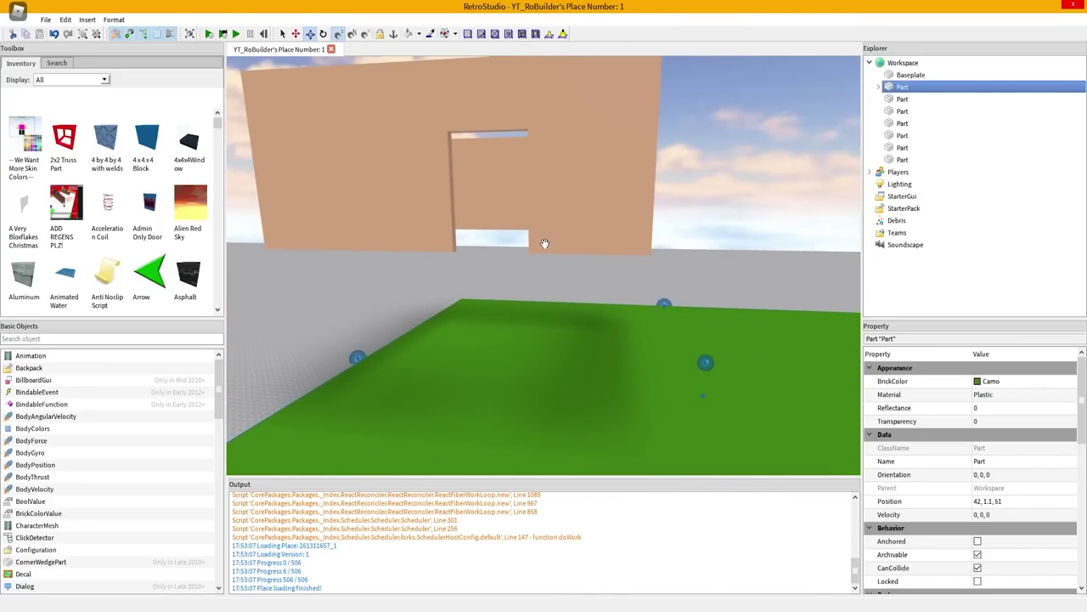
{"action": "left_click_drag", "start_coordinate": [545, 244], "coordinate": [537, 260]}
{"action": "mouse_move", "coordinate": [549, 258]}
{"action": "right_mouse_down"}
{"action": "mouse_move", "coordinate": [549, 222]}
{"action": "mouse_move", "coordinate": [549, 289]}
{"action": "mouse_move", "coordinate": [549, 264]}
{"action": "right_mouse_up"}
{"action": "scroll", "coordinate": [549, 258], "scroll_direction": "down", "scroll_amount": 5}
{"action": "scroll", "coordinate": [549, 258], "scroll_direction": "down", "scroll_amount": 1}
- Extend the green floor outward past the house's side wall and rear wall
{"action": "left_click_drag", "start_coordinate": [473, 302], "coordinate": [437, 302]}
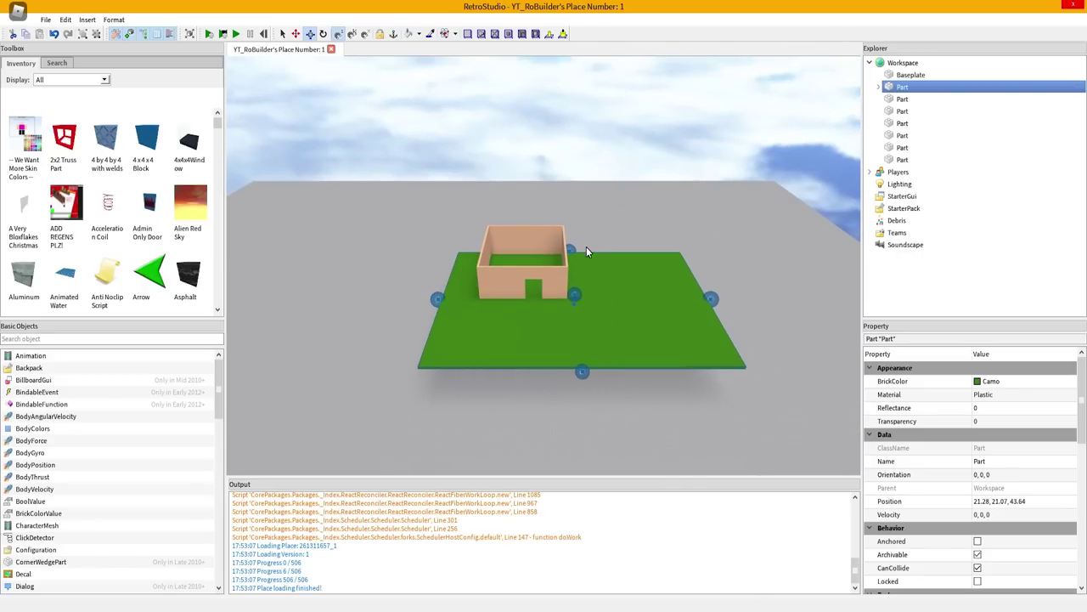
{"action": "left_click_drag", "start_coordinate": [565, 246], "coordinate": [567, 224]}
{"action": "left_click", "coordinate": [570, 163]}
- Duplicate the long front wall and narrow the copy into a thin post along the doorway's edge
{"action": "key", "text": "w"}
{"action": "mouse_move", "coordinate": [570, 183]}
{"action": "right_mouse_down"}
{"action": "mouse_move", "coordinate": [543, 208]}
{"action": "mouse_move", "coordinate": [565, 174]}
{"action": "right_mouse_up"}
{"action": "key", "text": "w"}
{"action": "mouse_move", "coordinate": [461, 264]}
{"action": "right_mouse_down"}
{"action": "mouse_move", "coordinate": [488, 265]}
{"action": "mouse_move", "coordinate": [459, 237]}
{"action": "mouse_move", "coordinate": [461, 264]}
{"action": "right_mouse_up"}
{"action": "key", "text": "s"}
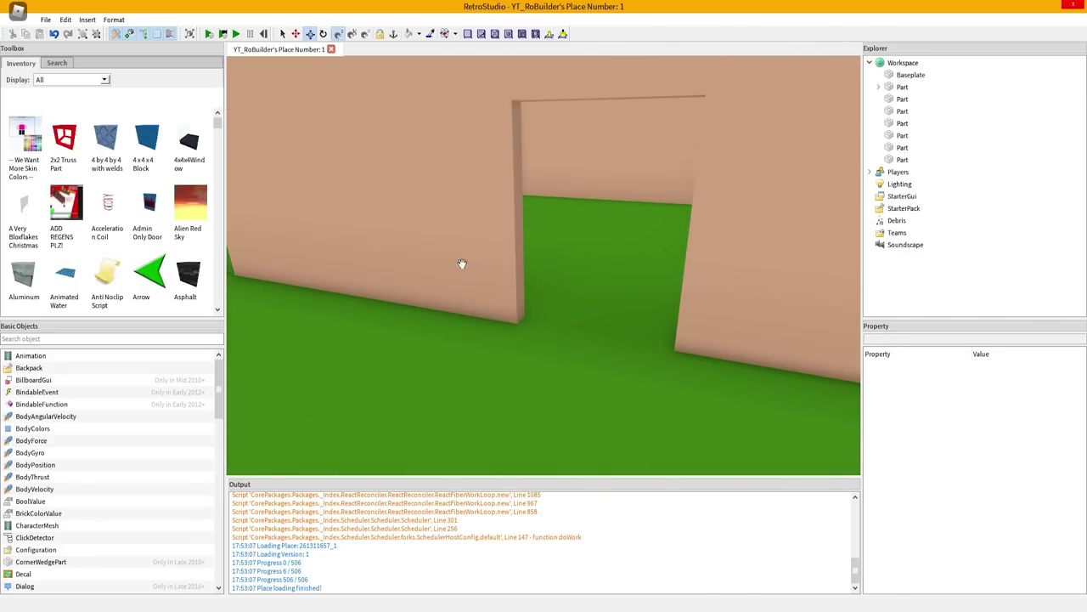
{"action": "left_click", "coordinate": [459, 260]}
{"action": "key", "text": "ctrl+d"}
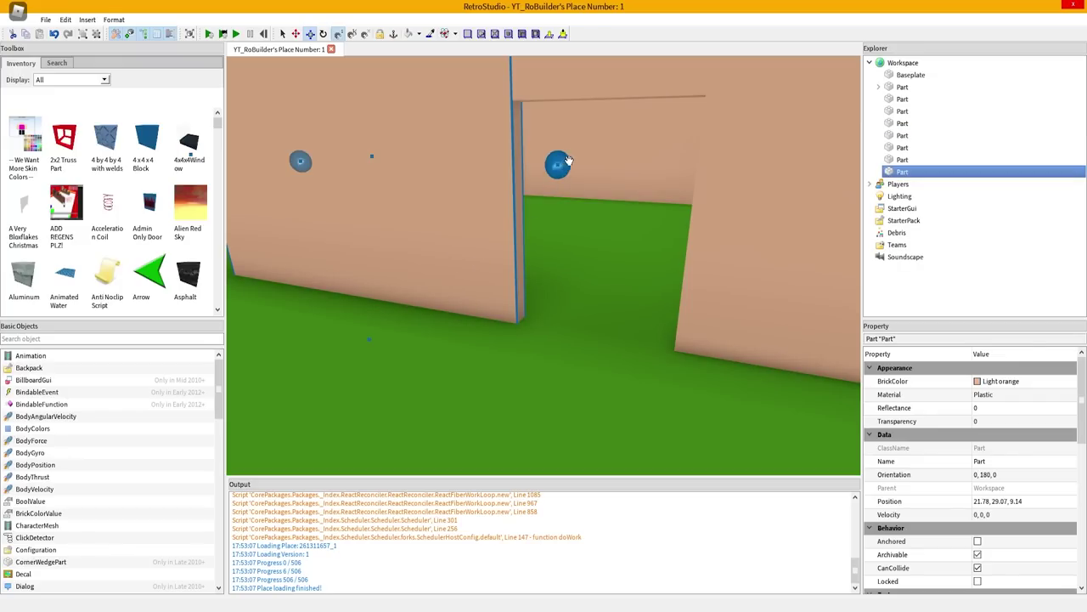
{"action": "left_click_drag", "start_coordinate": [584, 159], "coordinate": [602, 165]}
{"action": "key", "text": "a"}
{"action": "key", "text": "d"}
{"action": "left_click_drag", "start_coordinate": [408, 156], "coordinate": [535, 163]}
- Lower the post's top to the height of the doorway and recolour the post Sand red
{"action": "right_click_drag", "start_coordinate": [561, 167], "coordinate": [587, 172]}
{"action": "key", "text": "s"}
{"action": "key", "text": "w"}
{"action": "left_click_drag", "start_coordinate": [571, 124], "coordinate": [584, 198]}
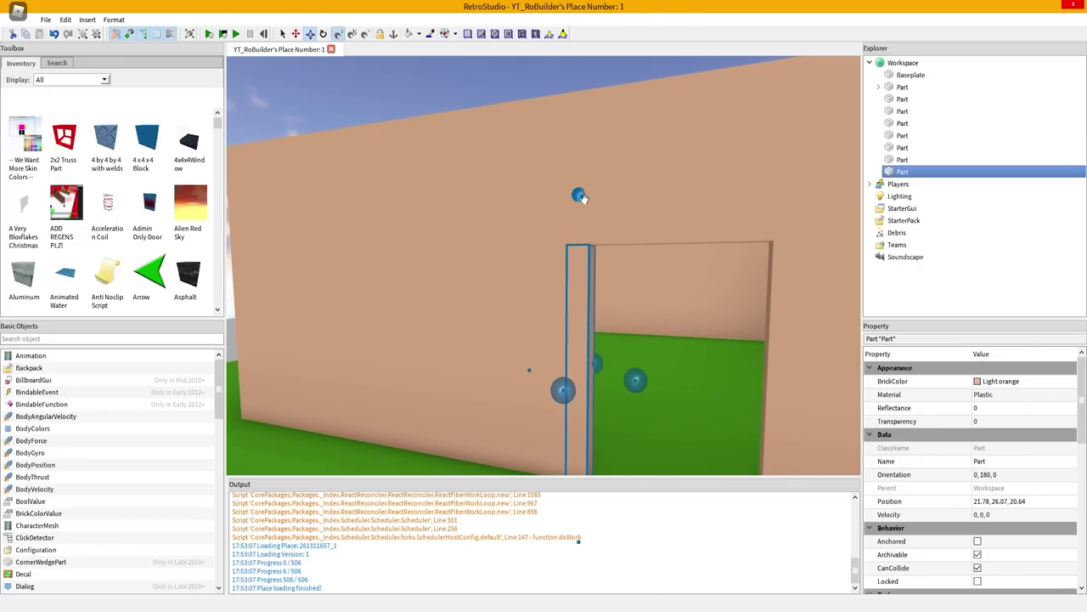
{"action": "left_click", "coordinate": [997, 382]}
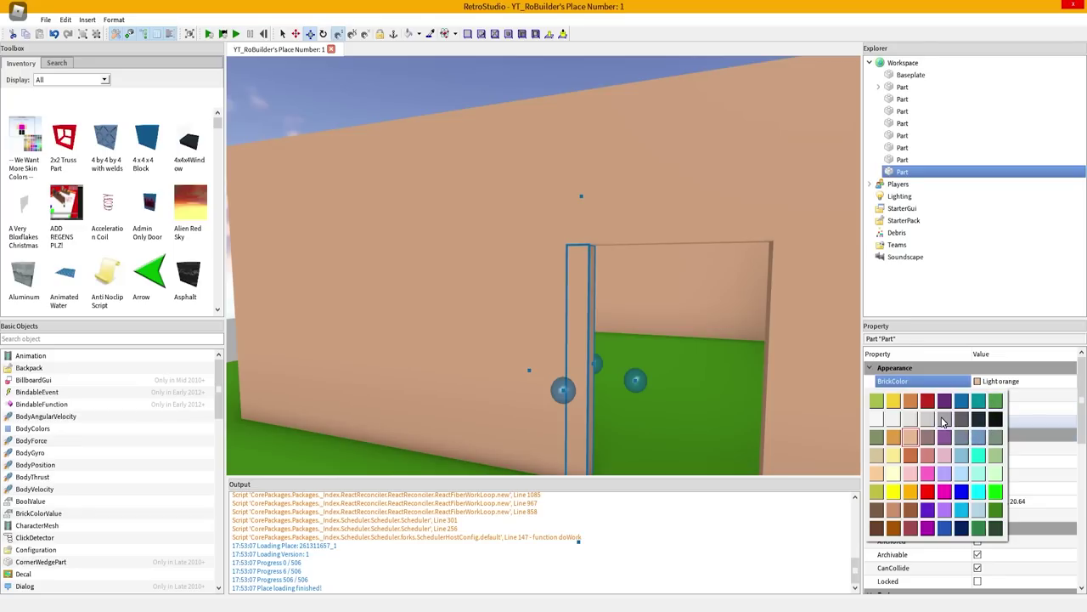
{"action": "left_click", "coordinate": [927, 438]}
{"action": "right_click_drag", "start_coordinate": [627, 389], "coordinate": [650, 420]}
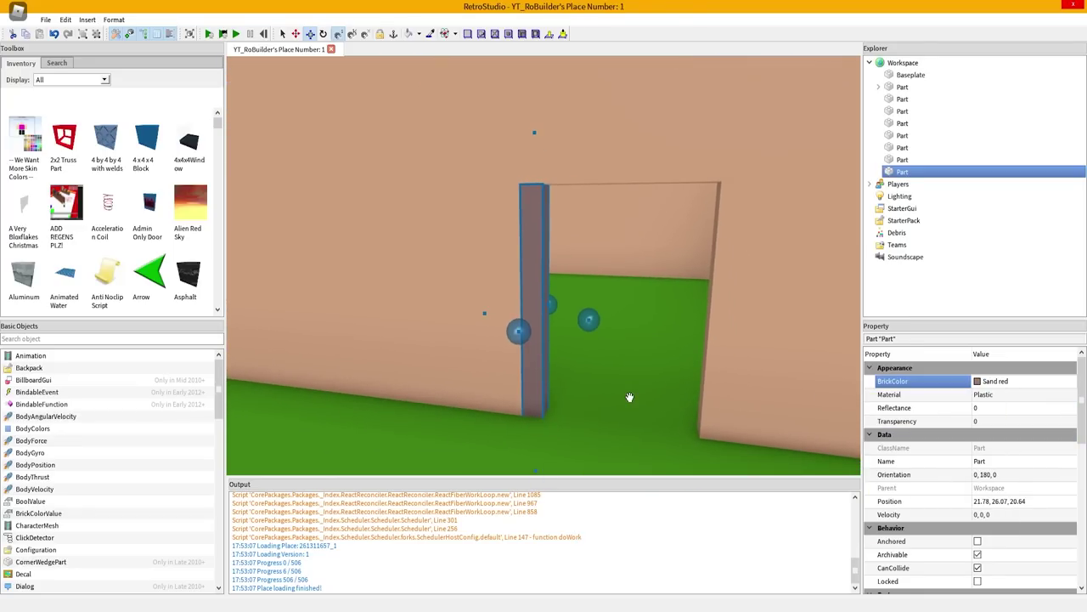
- Duplicate the Sand red post and resize the copy into a beam across the top of the doorway
{"action": "key", "text": "ctrl+d"}
{"action": "key", "text": "s"}
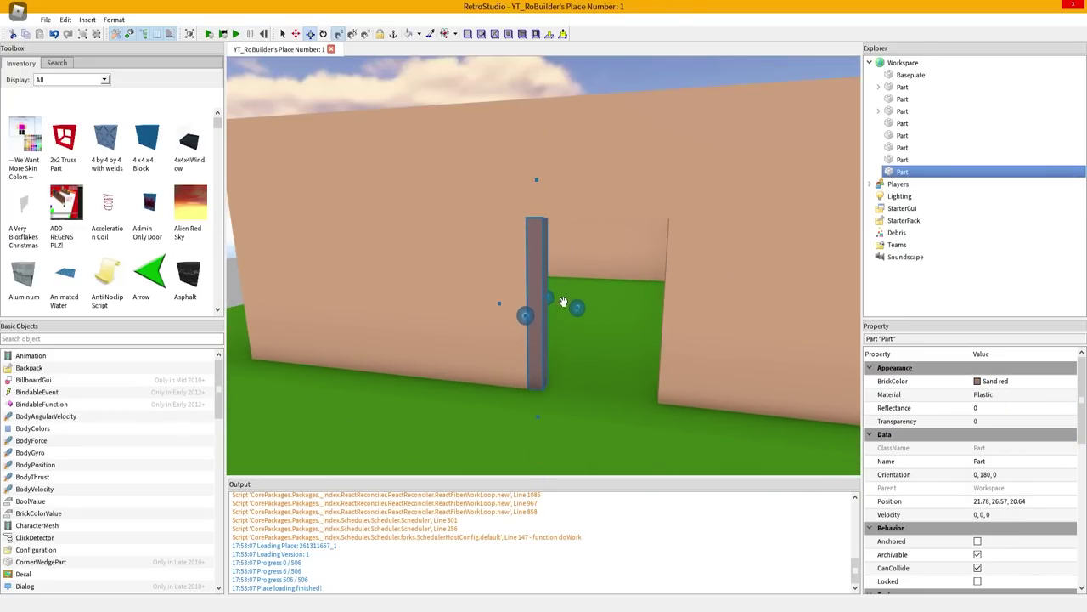
{"action": "key", "text": "ctrl+d"}
{"action": "left_click_drag", "start_coordinate": [540, 421], "coordinate": [568, 286]}
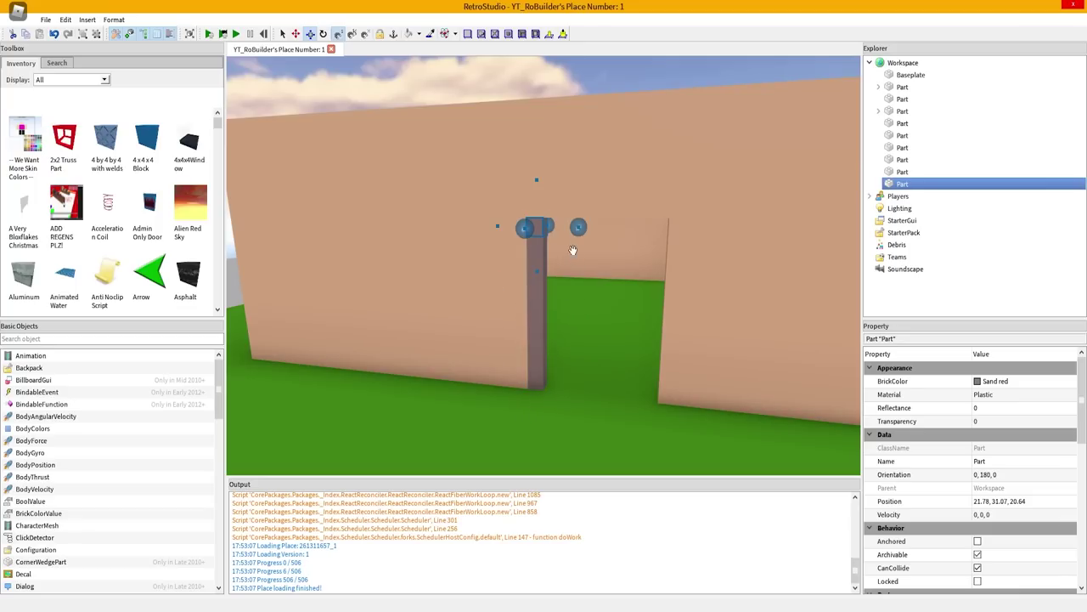
{"action": "left_click_drag", "start_coordinate": [588, 227], "coordinate": [697, 227]}
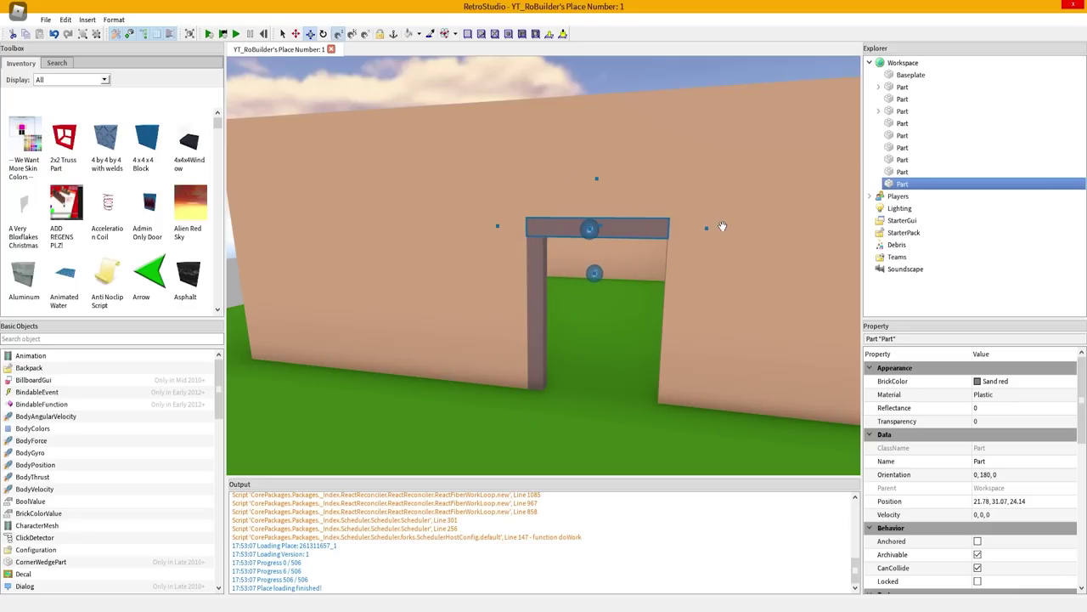
- Duplicate the top beam and resize the copy into a matching post down the doorway's opposite edge
{"action": "key", "text": "ctrl+d"}
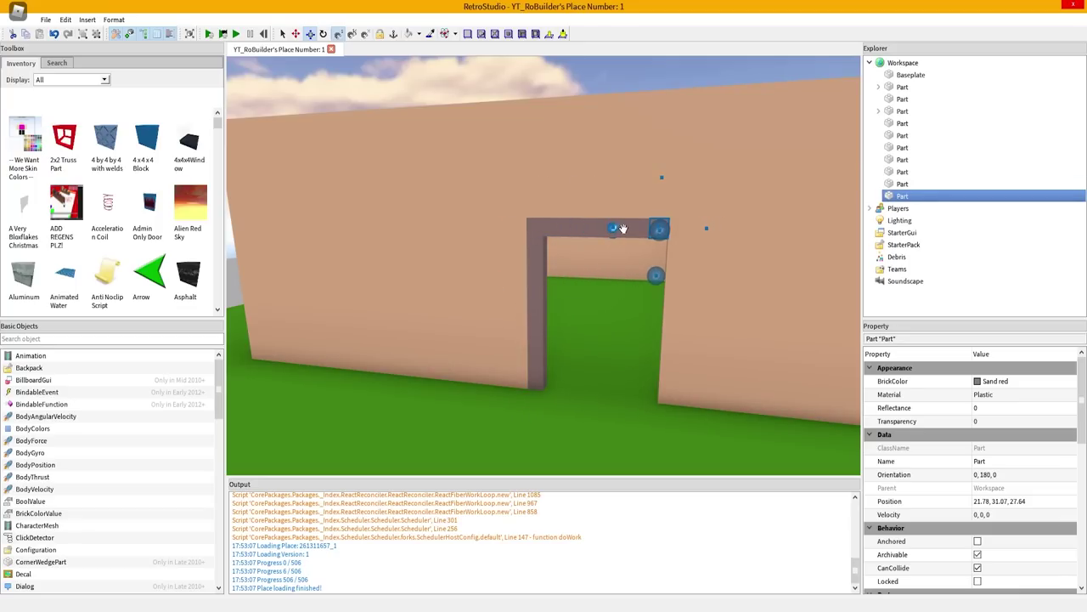
{"action": "left_click_drag", "start_coordinate": [655, 276], "coordinate": [637, 451]}
{"action": "scroll", "coordinate": [627, 412], "scroll_direction": "down", "scroll_amount": 5}
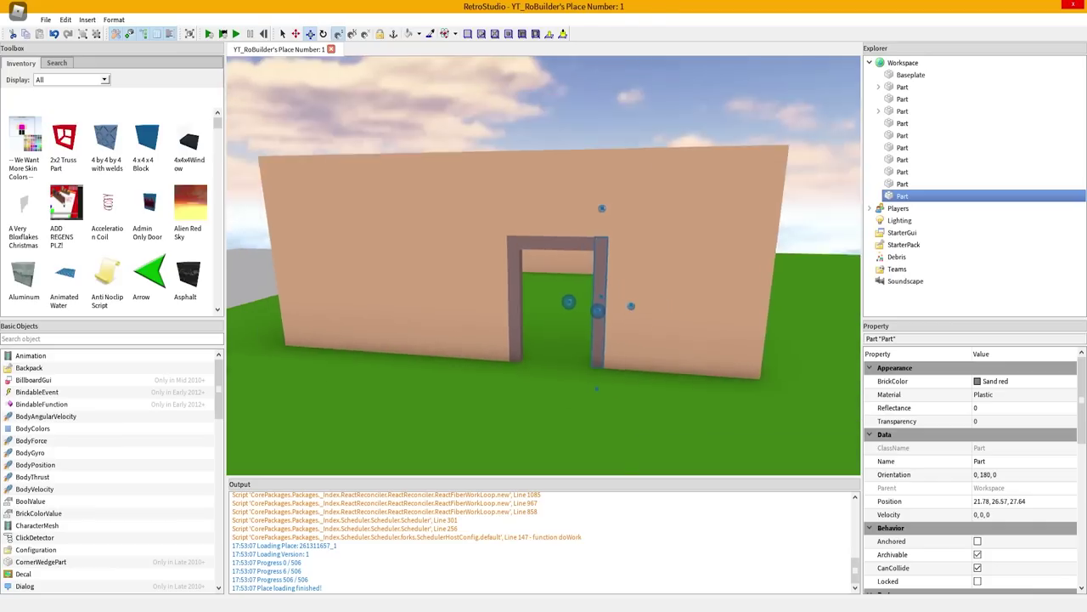
{"action": "right_click_drag", "start_coordinate": [626, 412], "coordinate": [612, 377]}
{"action": "left_click", "coordinate": [615, 306]}
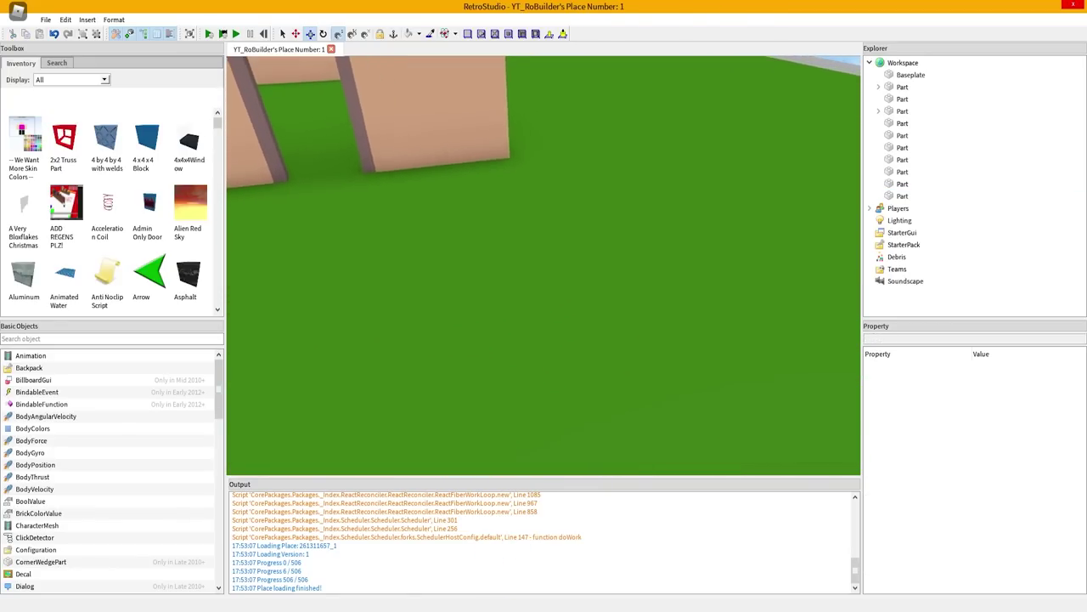
- Duplicate a door-frame post, place the copy on the green floor in front of the house and shorten it
{"action": "scroll", "coordinate": [612, 377], "scroll_direction": "down", "scroll_amount": 3}
{"action": "right_click_drag", "start_coordinate": [462, 200], "coordinate": [424, 180]}
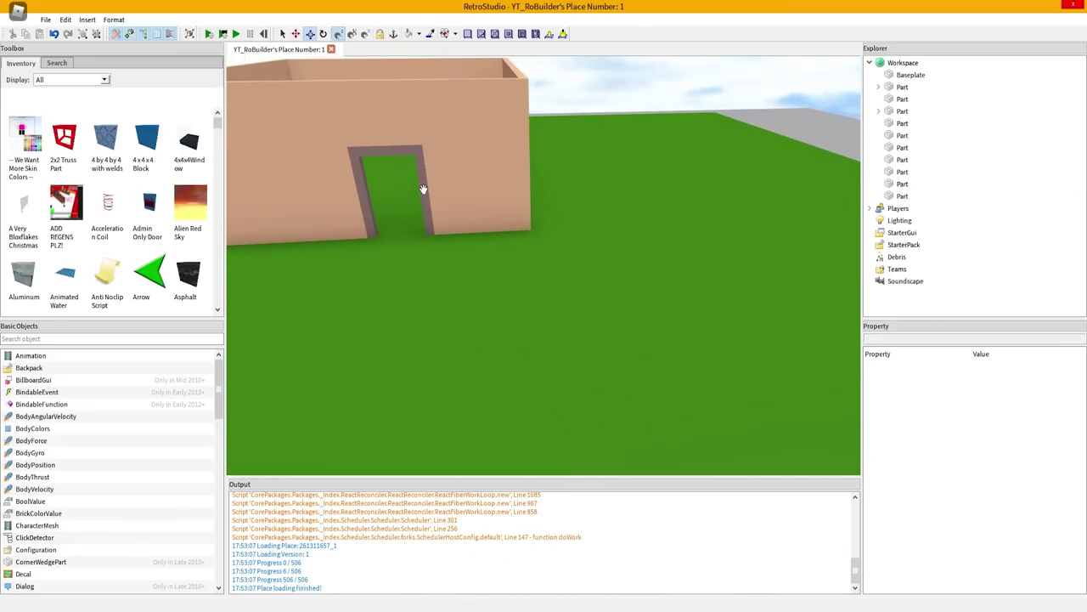
{"action": "left_click", "coordinate": [423, 189]}
{"action": "key", "text": "ctrl+d"}
{"action": "right_click_drag", "start_coordinate": [422, 189], "coordinate": [431, 179]}
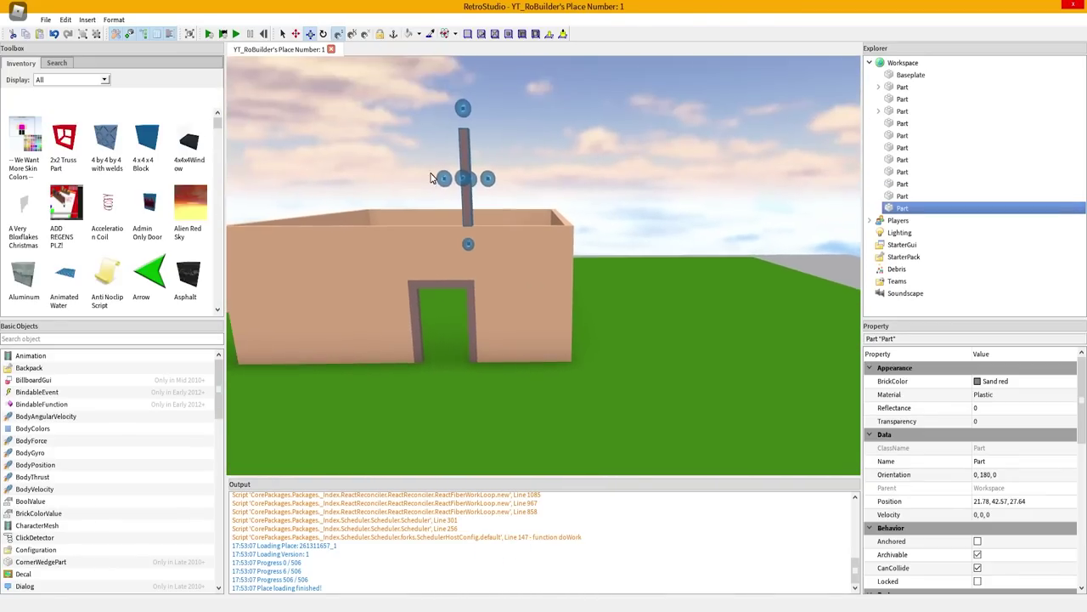
{"action": "left_click_drag", "start_coordinate": [499, 147], "coordinate": [621, 356]}
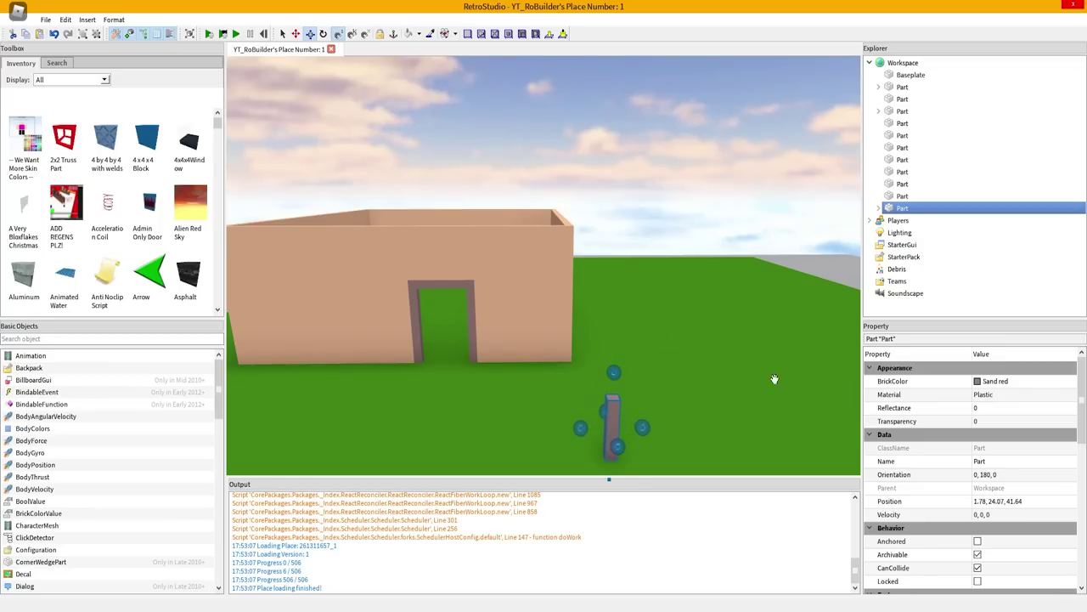
- Recolour the freestanding post Reddish brown and make it slightly taller
{"action": "left_click", "coordinate": [1008, 381]}
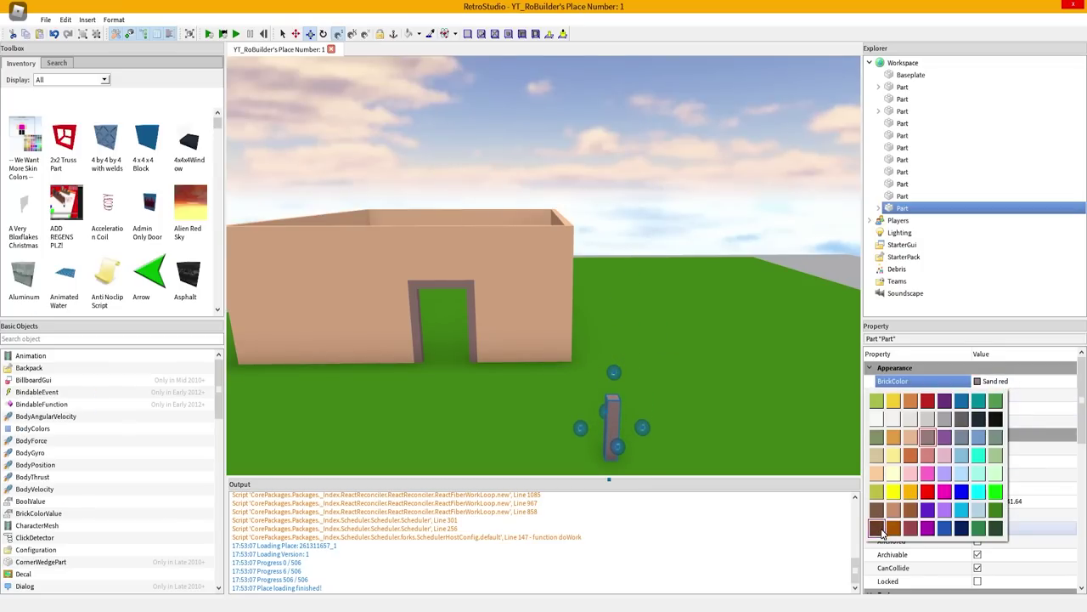
{"action": "left_click", "coordinate": [878, 527]}
{"action": "right_click_drag", "start_coordinate": [641, 312], "coordinate": [644, 324]}
{"action": "scroll", "coordinate": [641, 313], "scroll_direction": "up", "scroll_amount": 2}
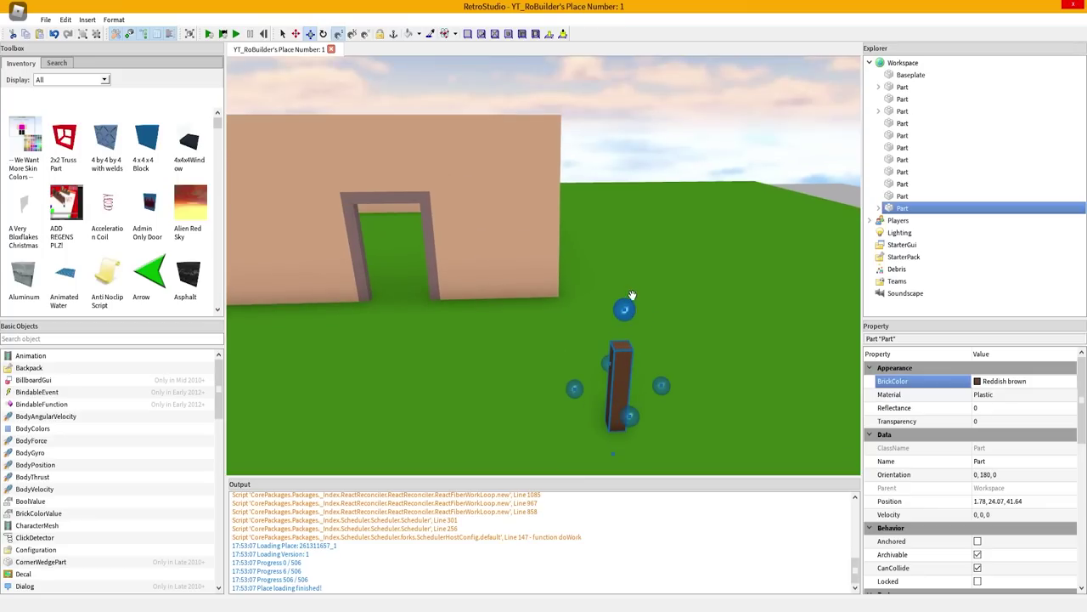
{"action": "left_click_drag", "start_coordinate": [632, 295], "coordinate": [632, 277]}
- Search the model library for "tree" and insert the Tree - Huge model
{"action": "left_click", "coordinate": [58, 64]}
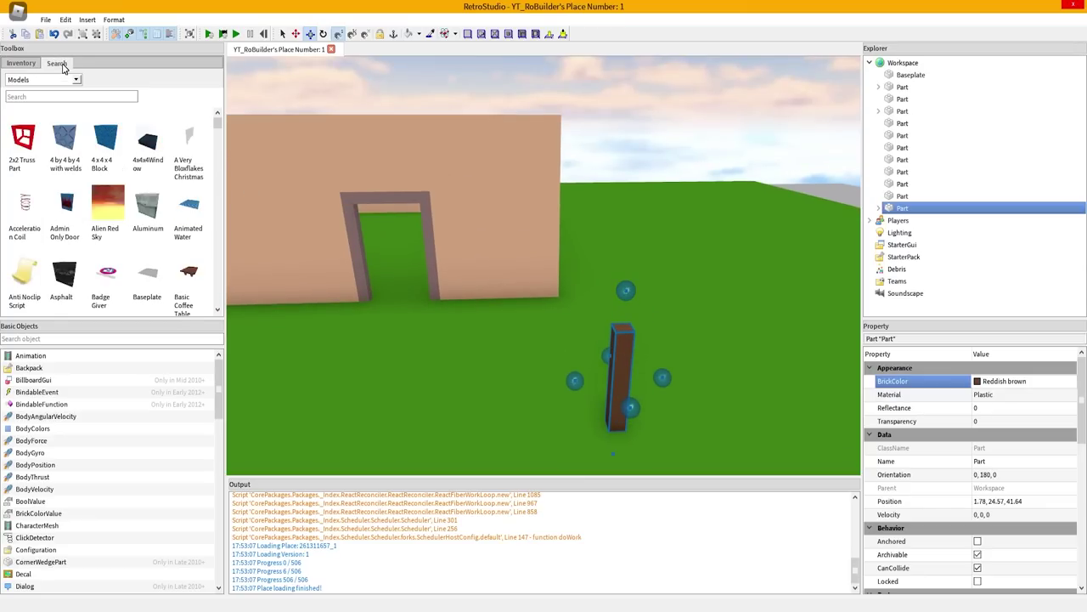
{"action": "type", "text": "tree"}
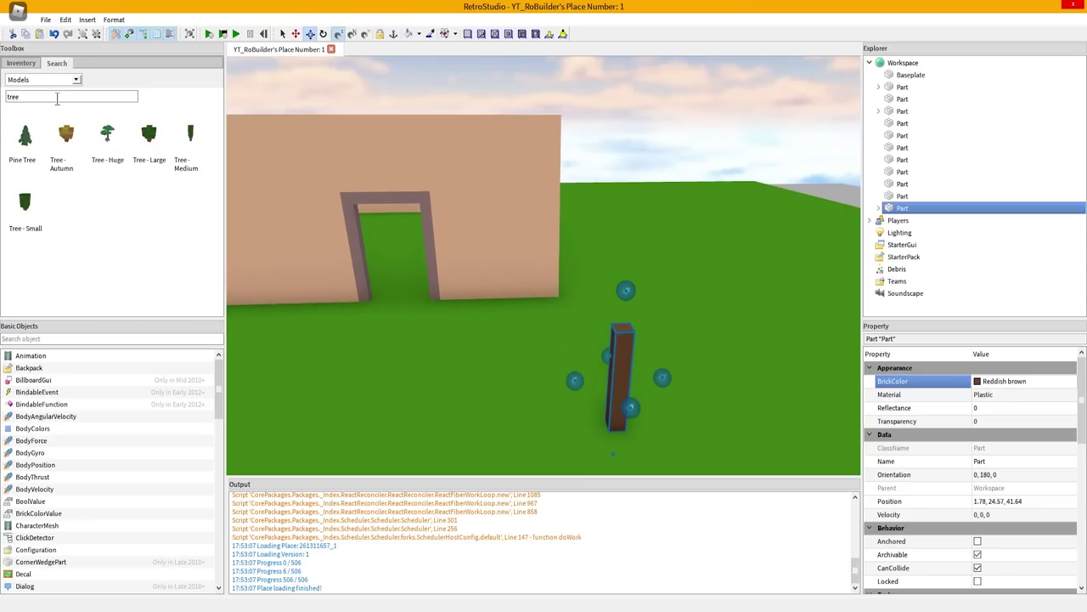
{"action": "left_click", "coordinate": [102, 140]}
{"action": "right_click_drag", "start_coordinate": [523, 216], "coordinate": [554, 231]}
{"action": "key", "text": "w"}
{"action": "key", "text": "w"}
{"action": "key", "text": "s"}
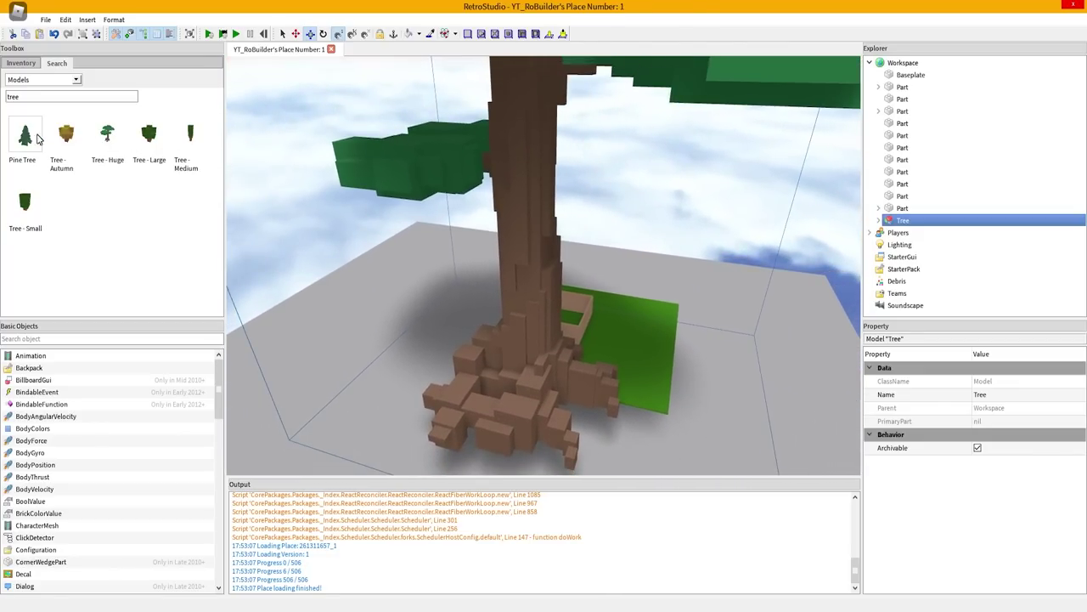
{"action": "left_click", "coordinate": [25, 140]}
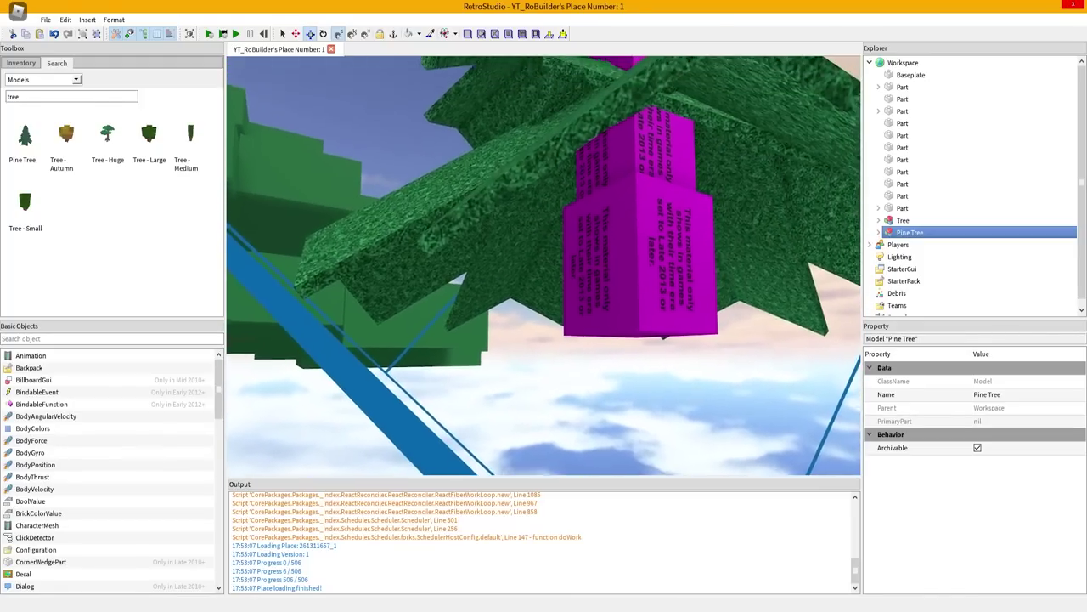
{"action": "key", "text": "w"}
{"action": "right_click_drag", "start_coordinate": [461, 237], "coordinate": [462, 237]}
{"action": "key", "text": "d"}
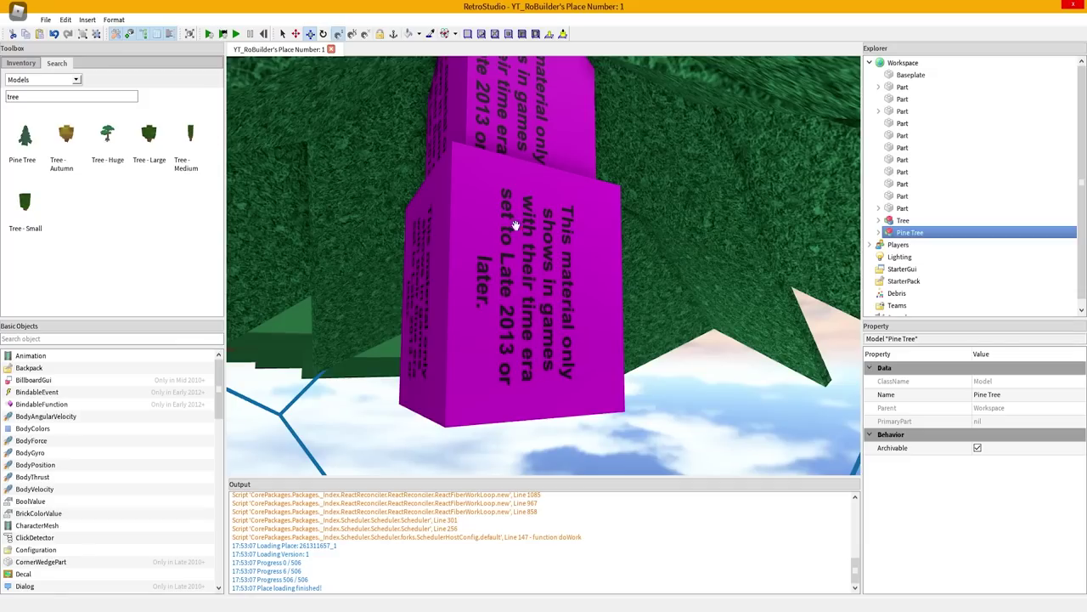
{"action": "key", "text": "f"}
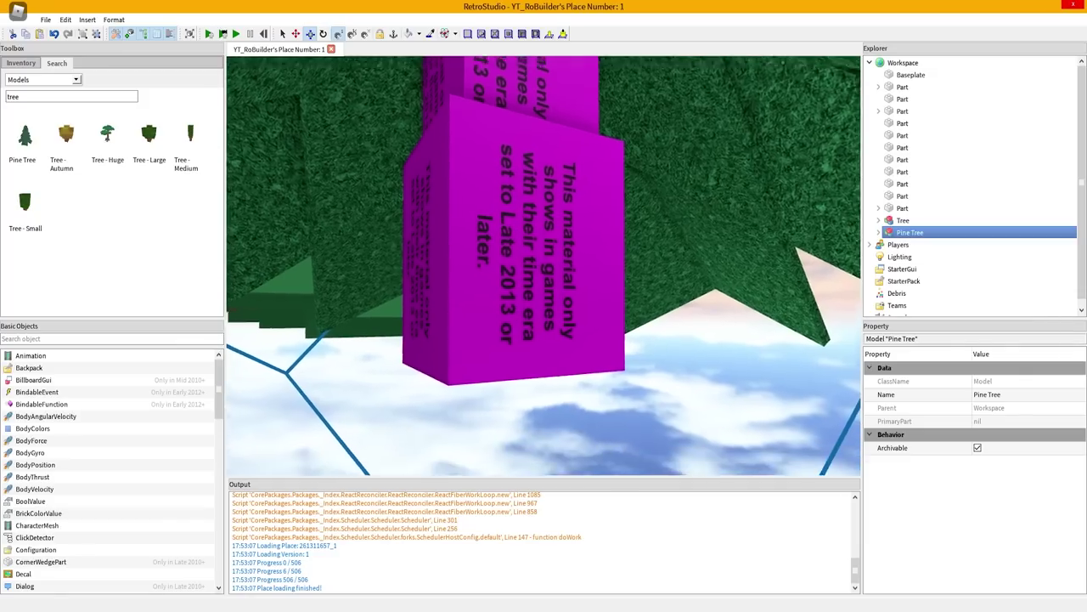
{"action": "key", "text": "Delete"}
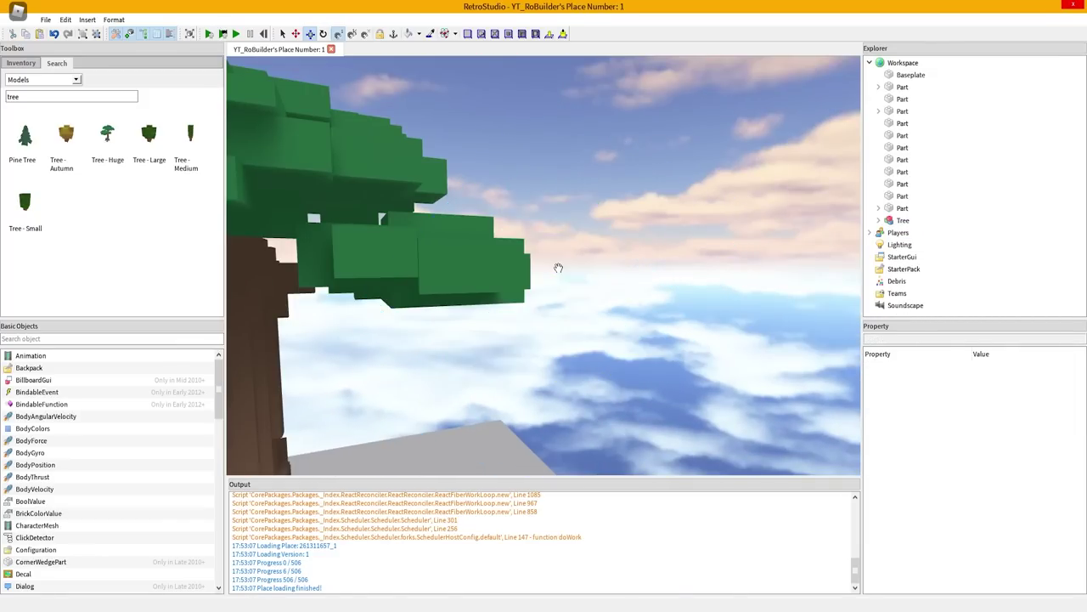
- Move the huge tree onto the grey baseplate beside the green floor
{"action": "right_click_drag", "start_coordinate": [539, 276], "coordinate": [434, 348]}
{"action": "key", "text": "s"}
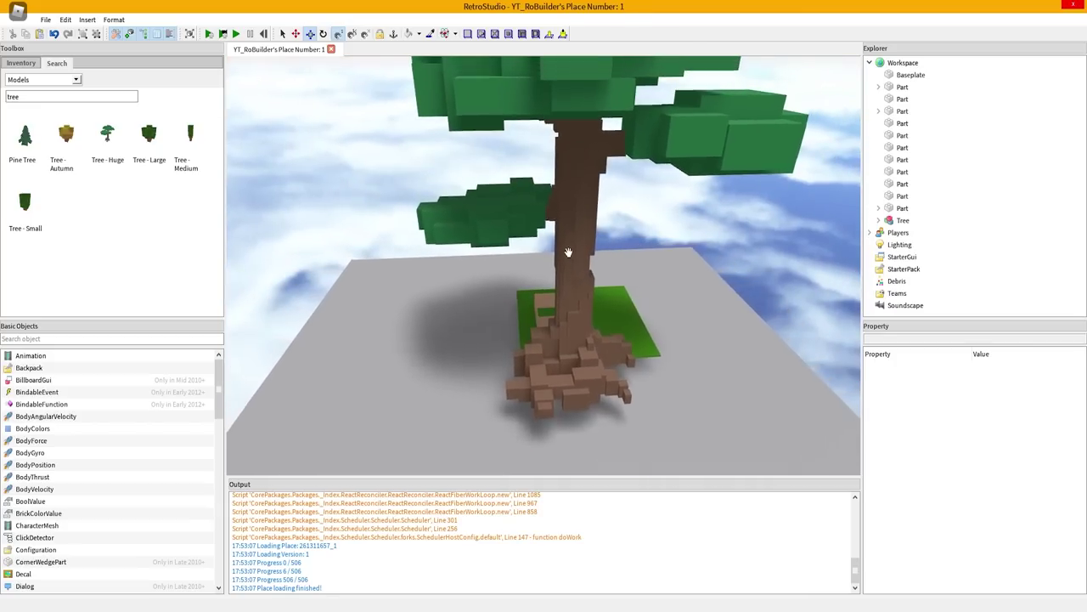
{"action": "left_click", "coordinate": [587, 230]}
{"action": "key", "text": "s"}
{"action": "right_click_drag", "start_coordinate": [588, 231], "coordinate": [597, 201]}
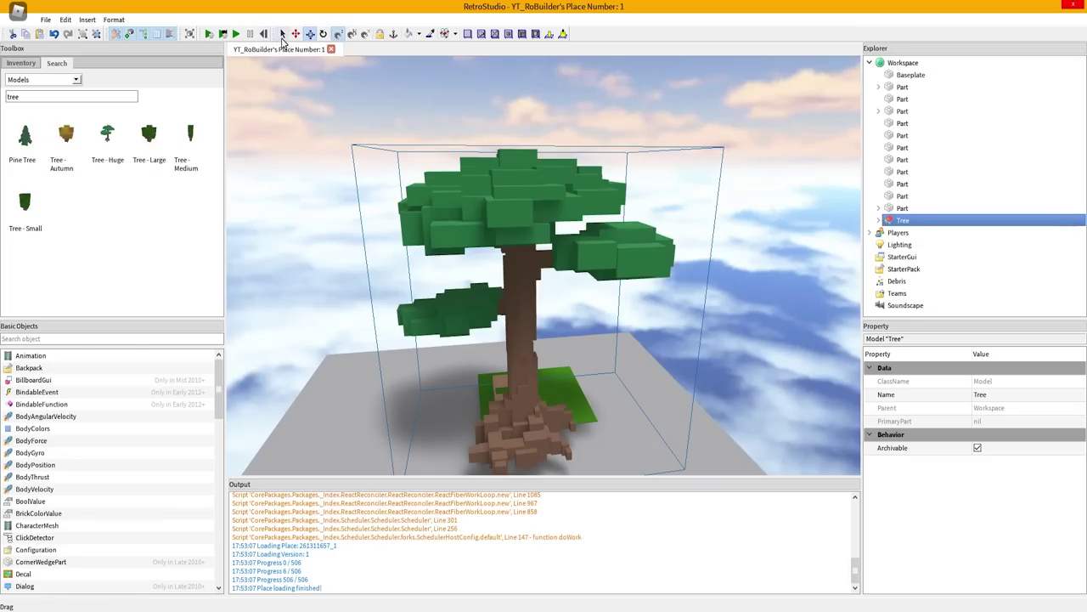
{"action": "right_click_drag", "start_coordinate": [541, 205], "coordinate": [575, 172]}
{"action": "key", "text": "s"}
{"action": "key", "text": "s"}
{"action": "left_click_drag", "start_coordinate": [575, 173], "coordinate": [423, 346]}
{"action": "key", "text": "w"}
{"action": "right_click_drag", "start_coordinate": [424, 347], "coordinate": [242, 265]}
{"action": "key", "text": "w"}
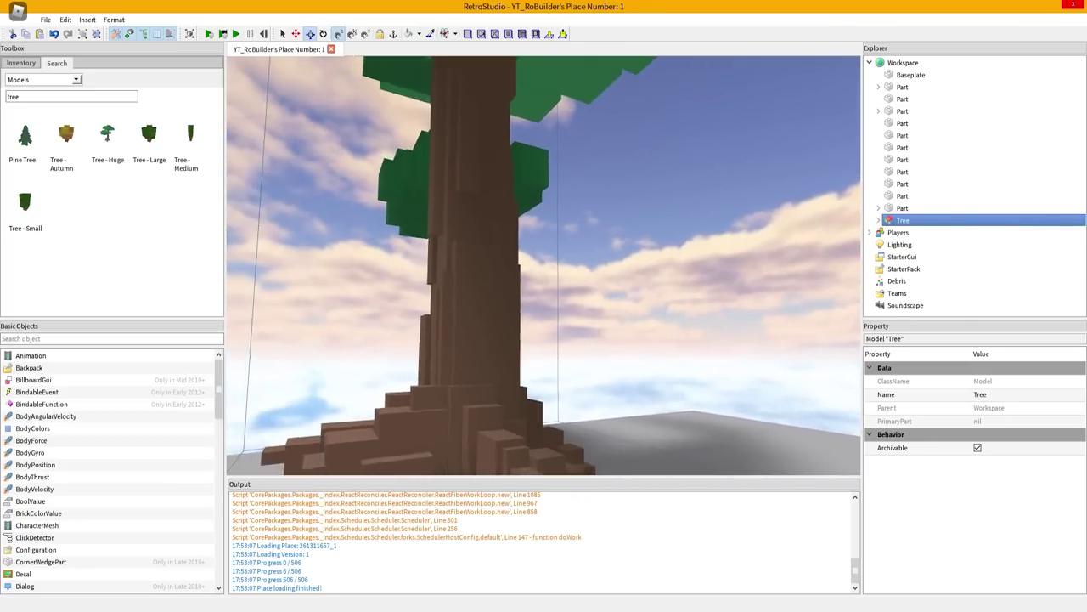
{"action": "key", "text": "s"}
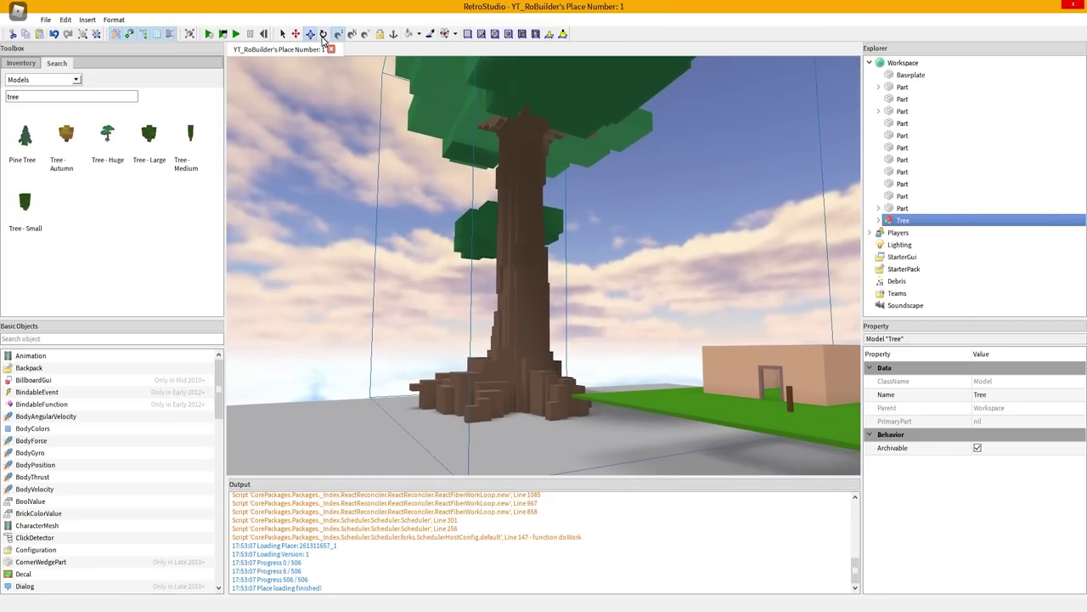
- Delete the huge tree model standing on the grey baseplate
{"action": "right_click_drag", "start_coordinate": [568, 155], "coordinate": [502, 170]}
{"action": "key", "text": "s"}
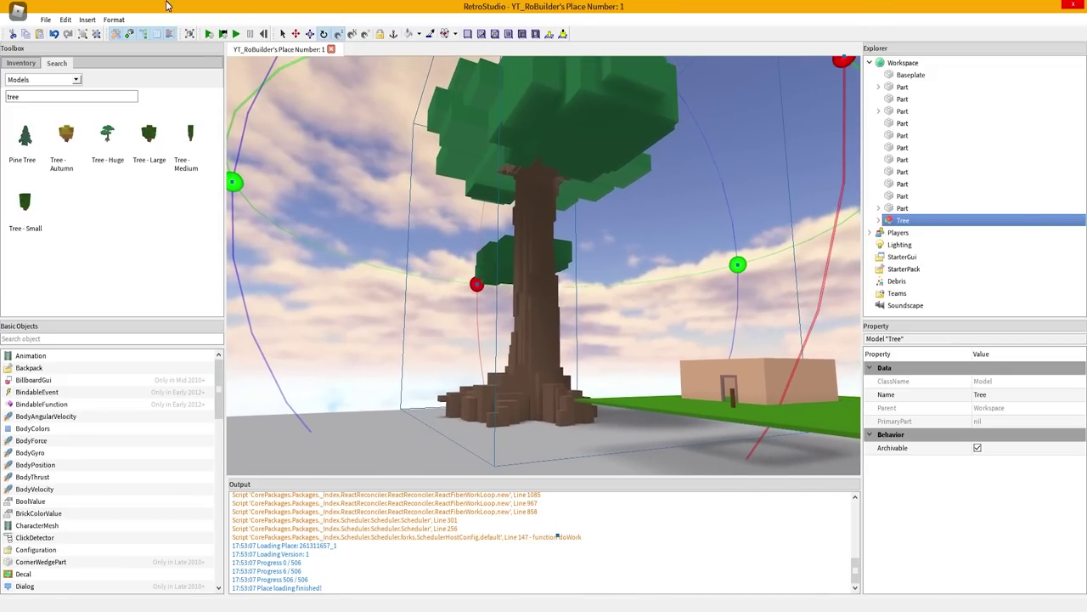
{"action": "left_click", "coordinate": [297, 34]}
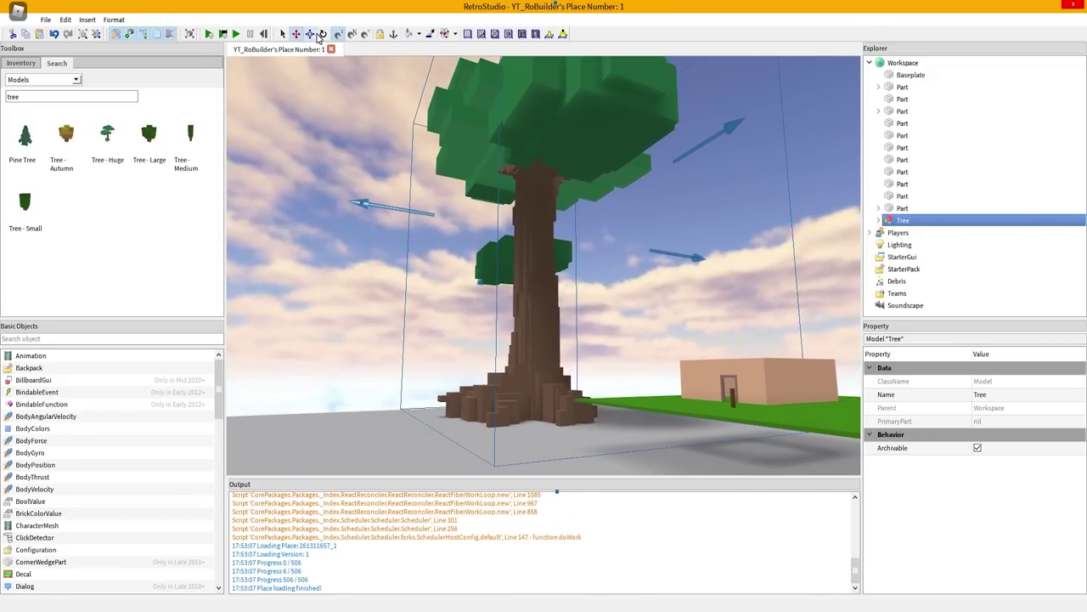
{"action": "right_click_drag", "start_coordinate": [515, 170], "coordinate": [550, 177]}
{"action": "key", "text": "w"}
{"action": "key", "text": "w"}
{"action": "key", "text": "s"}
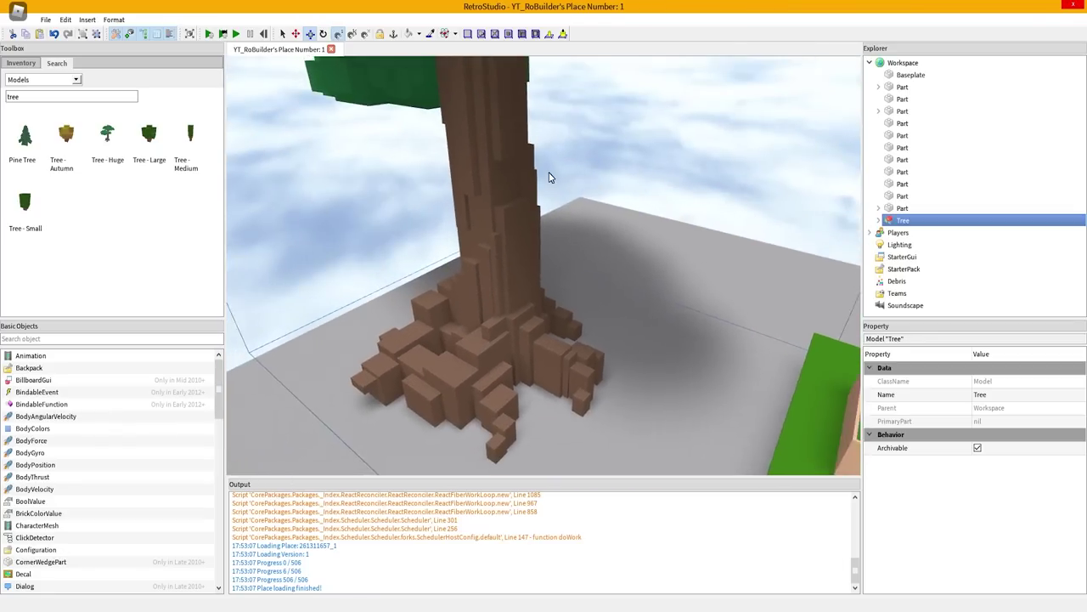
{"action": "key", "text": "Delete"}
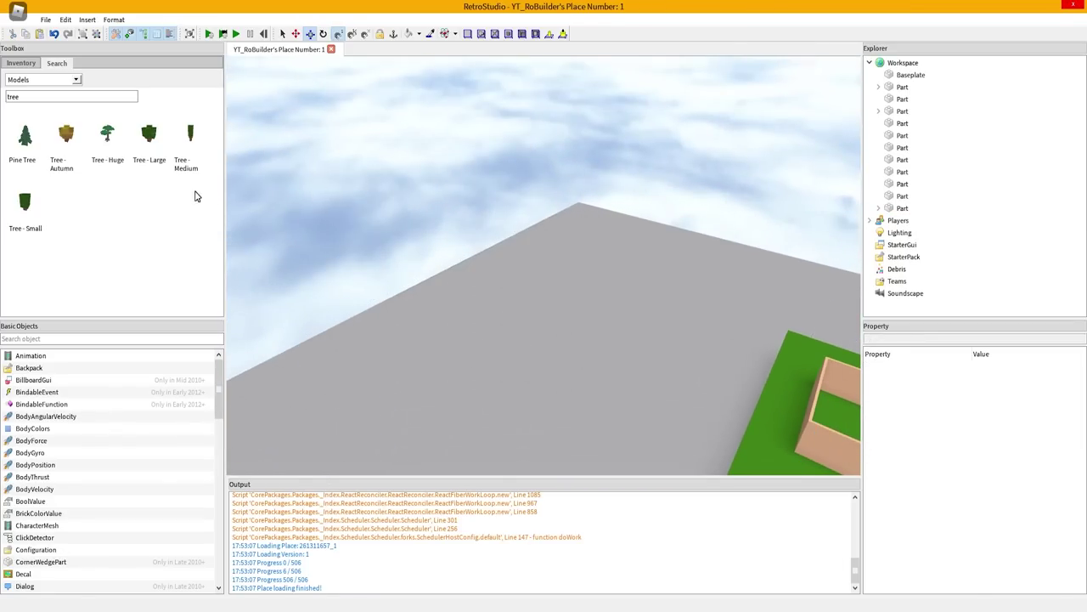
- Insert the Tree - Large model and place it on the green floor in front of the house, beside the doorway
{"action": "left_click", "coordinate": [142, 146]}
{"action": "key", "text": "w"}
{"action": "right_click_drag", "start_coordinate": [543, 247], "coordinate": [610, 252]}
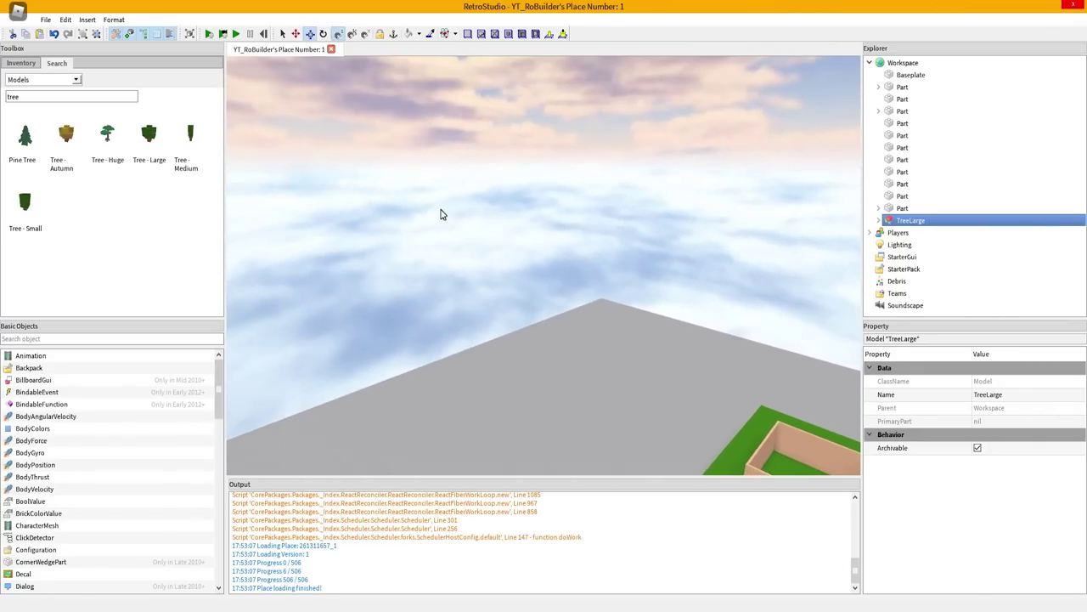
{"action": "right_click_drag", "start_coordinate": [442, 213], "coordinate": [586, 206]}
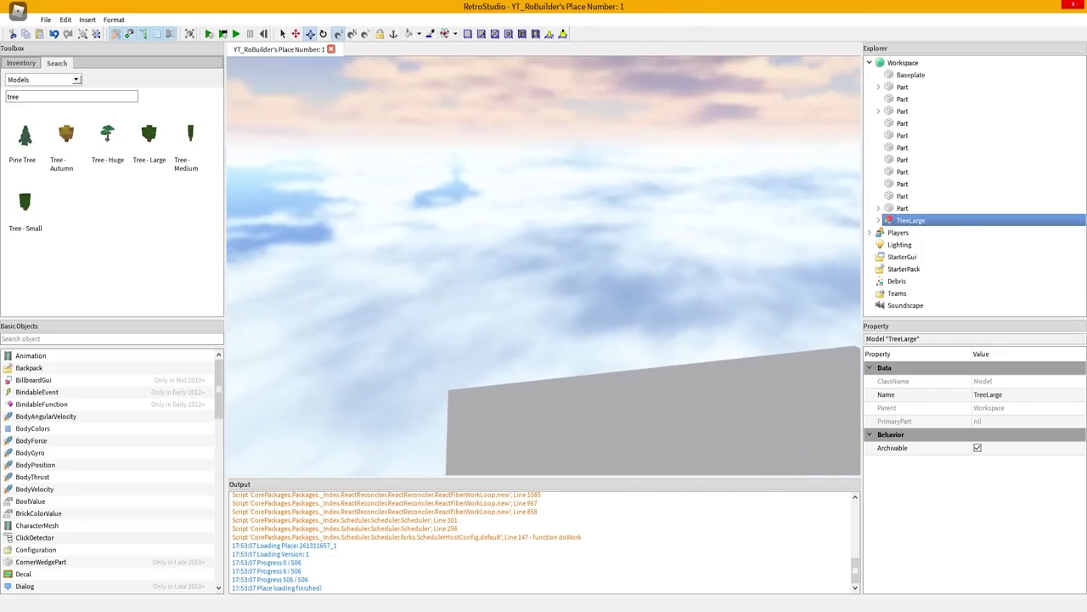
{"action": "right_click_drag", "start_coordinate": [551, 251], "coordinate": [597, 217]}
{"action": "left_click_drag", "start_coordinate": [572, 153], "coordinate": [616, 148]}
{"action": "right_click_drag", "start_coordinate": [582, 127], "coordinate": [617, 148]}
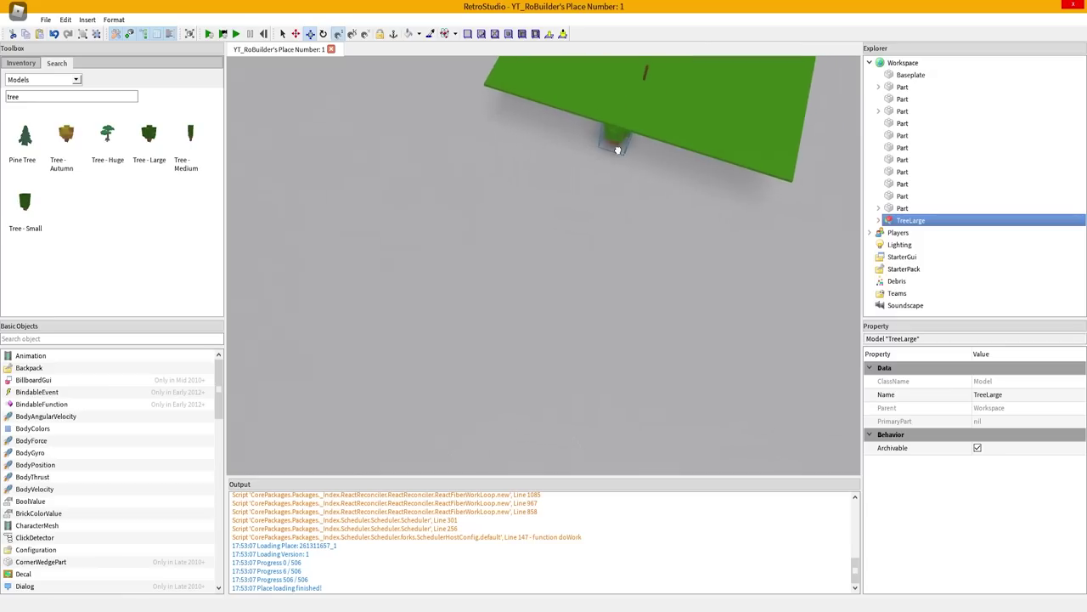
{"action": "left_click_drag", "start_coordinate": [617, 148], "coordinate": [548, 67]}
{"action": "key", "text": "f"}
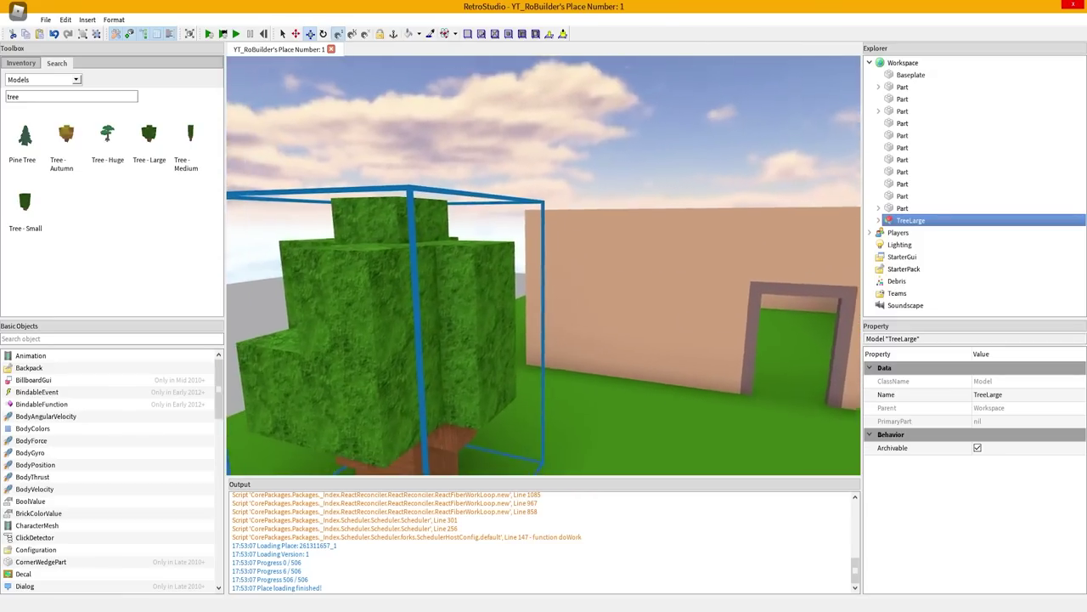
- Select four neighbouring leaf blocks on one side of the large tree
{"action": "scroll", "coordinate": [589, 230], "scroll_direction": "up", "scroll_amount": 2}
{"action": "left_click", "coordinate": [514, 200], "text": "alt"}
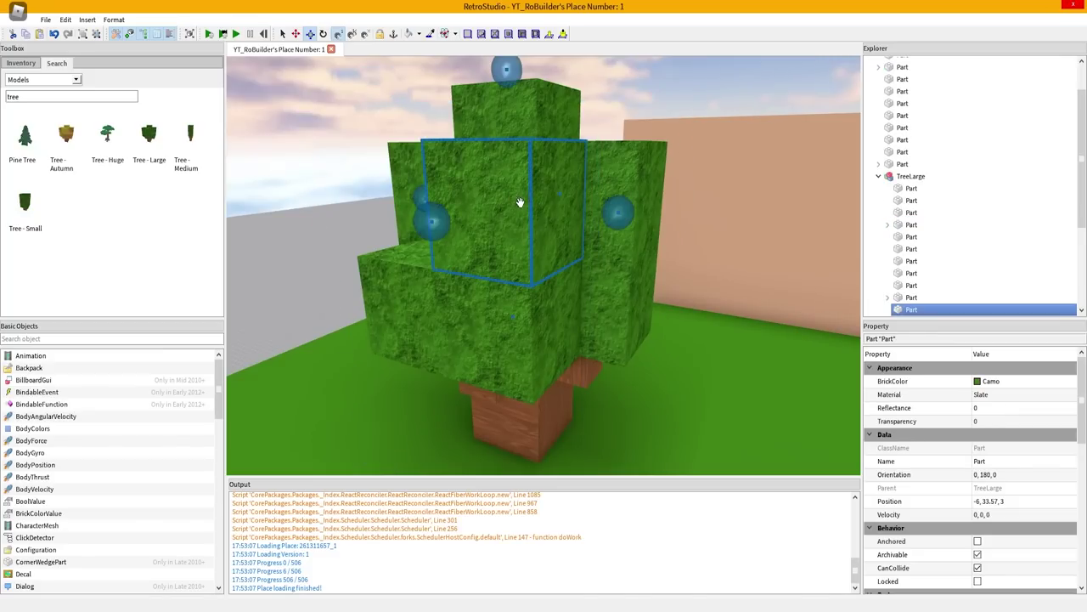
{"action": "right_click_drag", "start_coordinate": [520, 202], "coordinate": [580, 189]}
{"action": "scroll", "coordinate": [580, 189], "scroll_direction": "down", "scroll_amount": 2}
{"action": "left_click", "coordinate": [627, 136], "text": "ctrl+alt"}
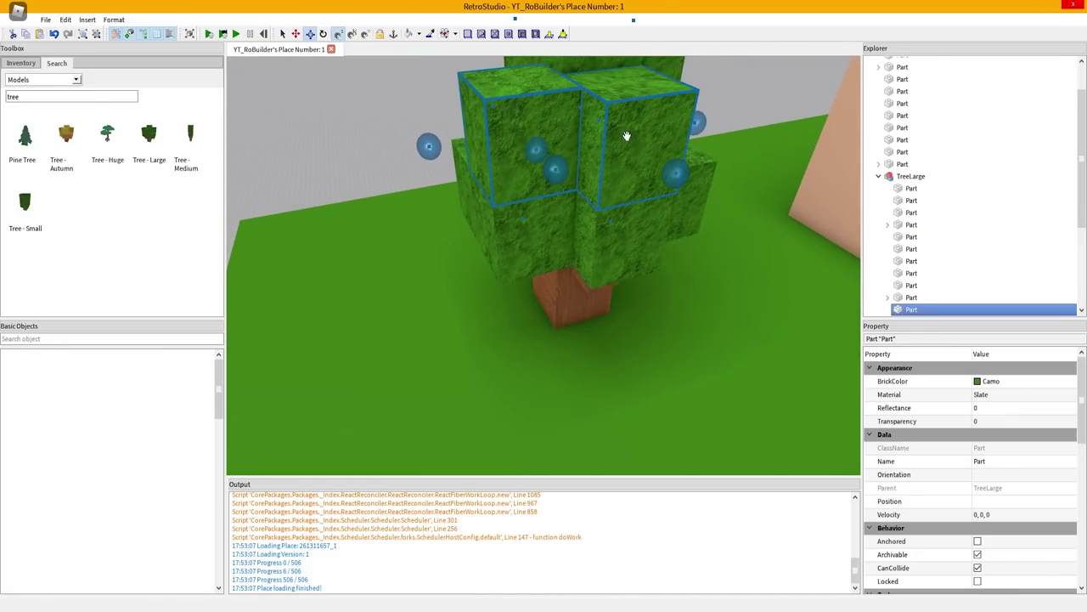
{"action": "left_click", "coordinate": [622, 246], "text": "ctrl+alt"}
{"action": "left_click", "coordinate": [557, 214], "text": "ctrl+alt"}
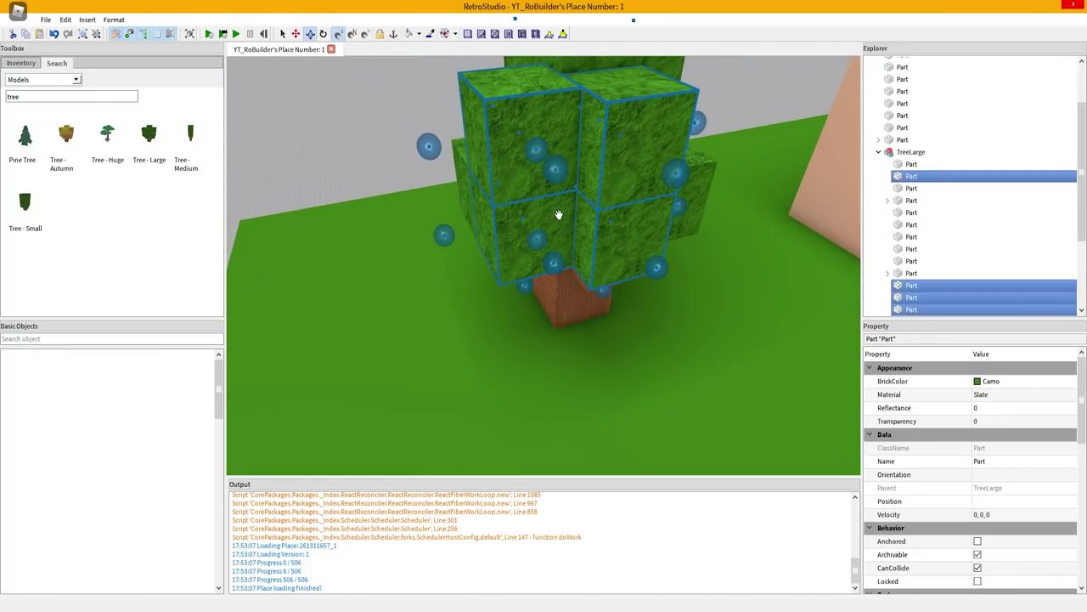
- Try to select the leaf blocks from the parts listed under TreeLarge, leaving out the trunk and branch parts
{"action": "left_click", "coordinate": [913, 168]}
{"action": "left_click", "coordinate": [909, 180], "text": "ctrl"}
{"action": "left_click", "coordinate": [906, 191], "text": "ctrl"}
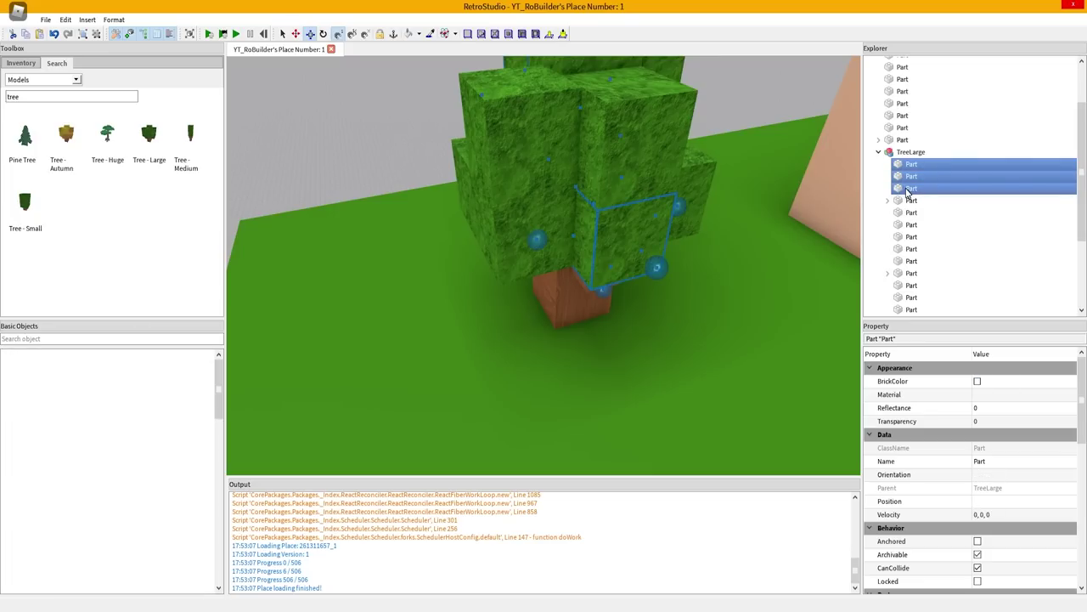
{"action": "left_click", "coordinate": [908, 201], "text": "ctrl"}
{"action": "left_click", "coordinate": [910, 214], "text": "ctrl"}
{"action": "left_click", "coordinate": [911, 225], "text": "ctrl"}
{"action": "left_click", "coordinate": [910, 238], "text": "ctrl"}
{"action": "left_click", "coordinate": [911, 250], "text": "ctrl"}
{"action": "left_click", "coordinate": [912, 262], "text": "ctrl"}
{"action": "left_click", "coordinate": [912, 286], "text": "ctrl"}
{"action": "left_click", "coordinate": [912, 311], "text": "shift"}
{"action": "scroll", "coordinate": [928, 284], "scroll_direction": "down", "scroll_amount": 1}
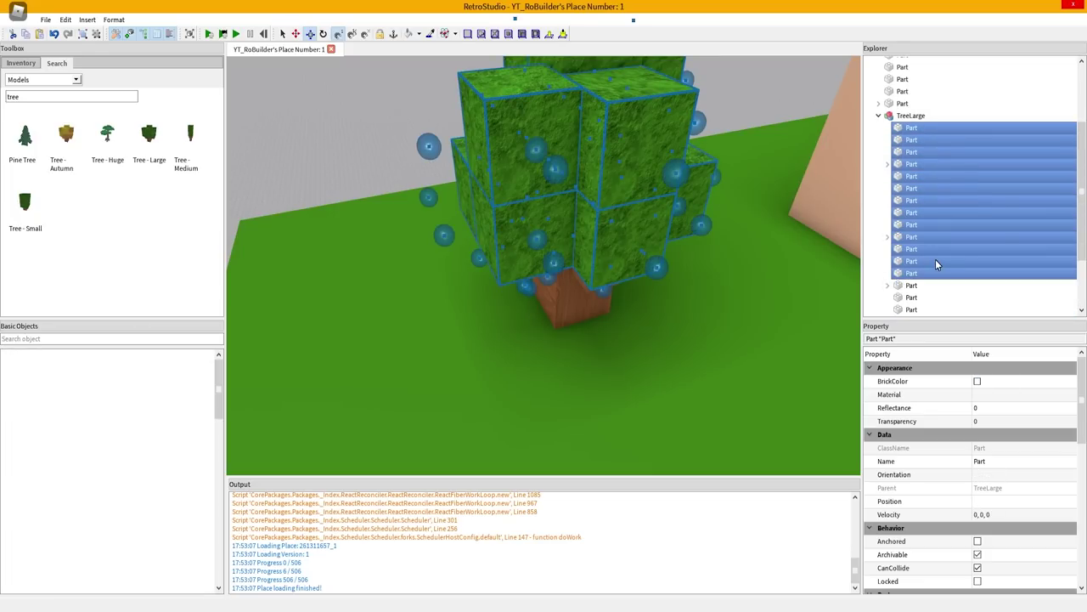
{"action": "left_click", "coordinate": [914, 237], "text": "ctrl"}
{"action": "left_click", "coordinate": [914, 161], "text": "ctrl"}
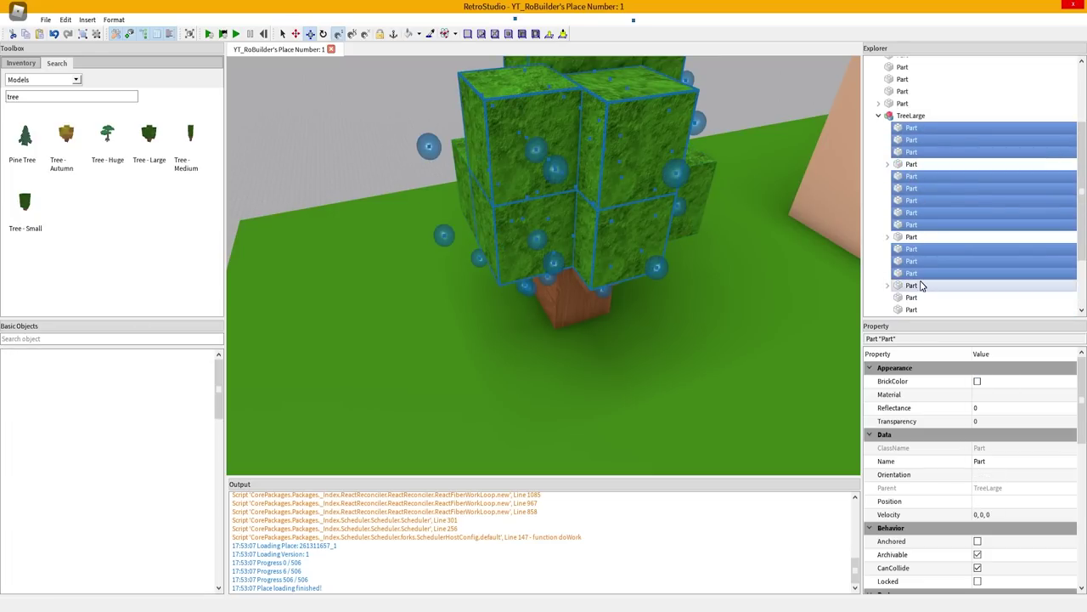
{"action": "scroll", "coordinate": [911, 289], "scroll_direction": "down", "scroll_amount": 2}
{"action": "left_click", "coordinate": [912, 225], "text": "ctrl"}
{"action": "left_click", "coordinate": [913, 237], "text": "ctrl"}
- Select all the leaf blocks around the large tree's crown and set their material to Plastic
{"action": "mouse_move", "coordinate": [715, 275]}
{"action": "right_mouse_down"}
{"action": "mouse_move", "coordinate": [692, 285]}
{"action": "mouse_move", "coordinate": [709, 212]}
{"action": "mouse_move", "coordinate": [667, 177]}
{"action": "mouse_move", "coordinate": [709, 192]}
{"action": "mouse_move", "coordinate": [695, 268]}
{"action": "right_mouse_up"}
{"action": "key", "text": "s"}
{"action": "left_click", "coordinate": [911, 213], "text": "ctrl"}
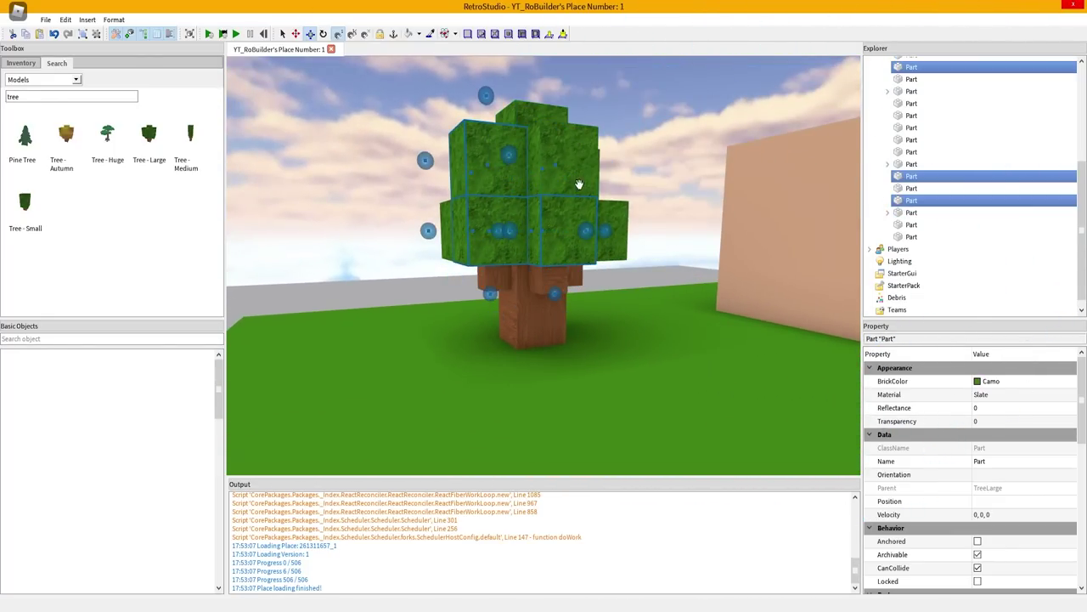
{"action": "key", "text": "w"}
{"action": "right_click_drag", "start_coordinate": [579, 184], "coordinate": [543, 246]}
{"action": "left_click", "coordinate": [618, 167], "text": "ctrl"}
{"action": "left_click", "coordinate": [646, 142], "text": "ctrl"}
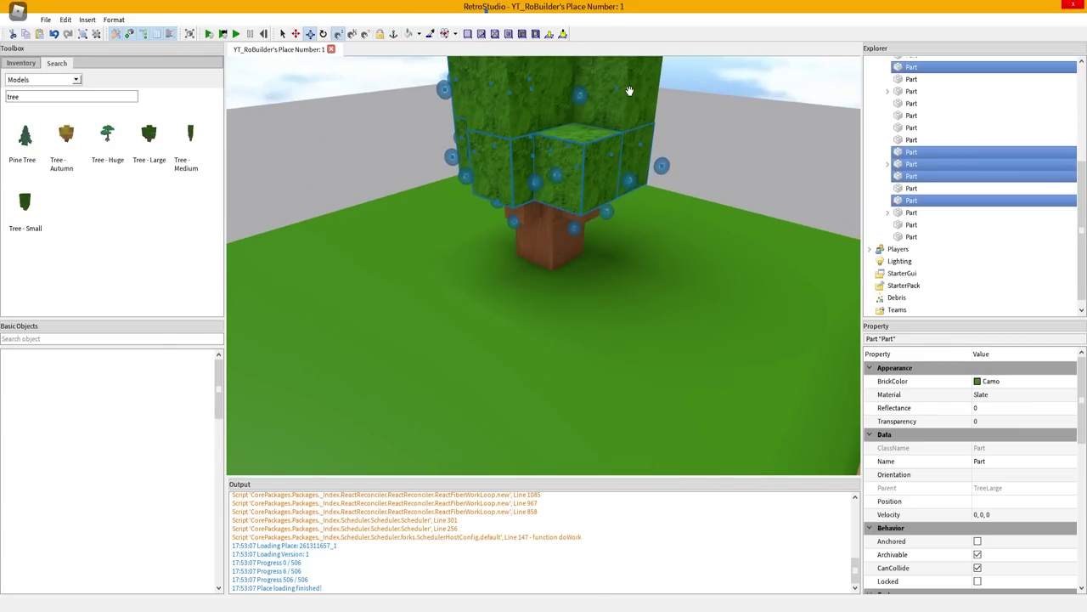
{"action": "left_click", "coordinate": [631, 91], "text": "ctrl"}
{"action": "right_click_drag", "start_coordinate": [626, 136], "coordinate": [600, 168]}
{"action": "left_click", "coordinate": [567, 183], "text": "shift"}
{"action": "left_click", "coordinate": [593, 151], "text": "shift"}
{"action": "key", "text": "w"}
{"action": "key", "text": "s"}
{"action": "left_click", "coordinate": [523, 274], "text": "shift"}
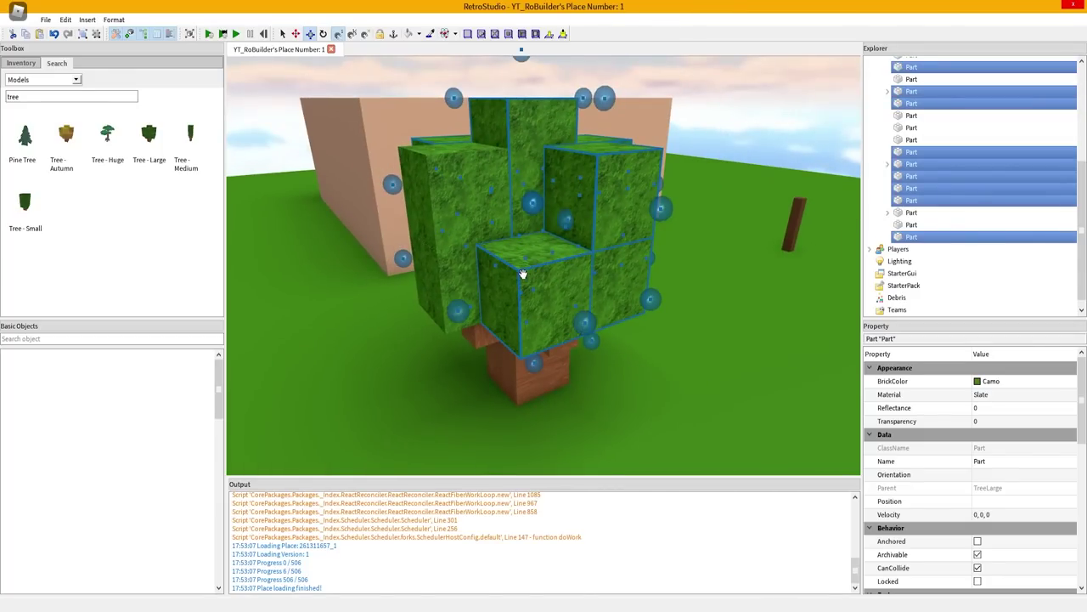
{"action": "left_click", "coordinate": [441, 204], "text": "shift"}
{"action": "left_click", "coordinate": [434, 278], "text": "shift"}
{"action": "key", "text": "w"}
{"action": "right_click_drag", "start_coordinate": [486, 265], "coordinate": [519, 232]}
{"action": "key", "text": "s"}
{"action": "right_click_drag", "start_coordinate": [492, 179], "coordinate": [463, 175]}
{"action": "key", "text": "s"}
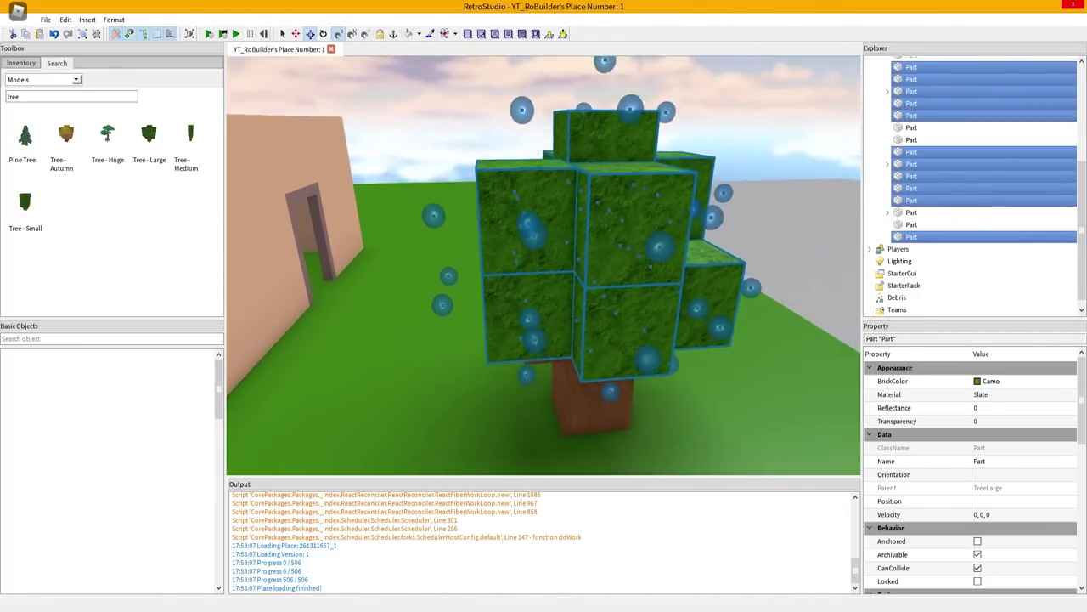
{"action": "right_click_drag", "start_coordinate": [650, 268], "coordinate": [603, 270]}
{"action": "left_click", "coordinate": [999, 397]}
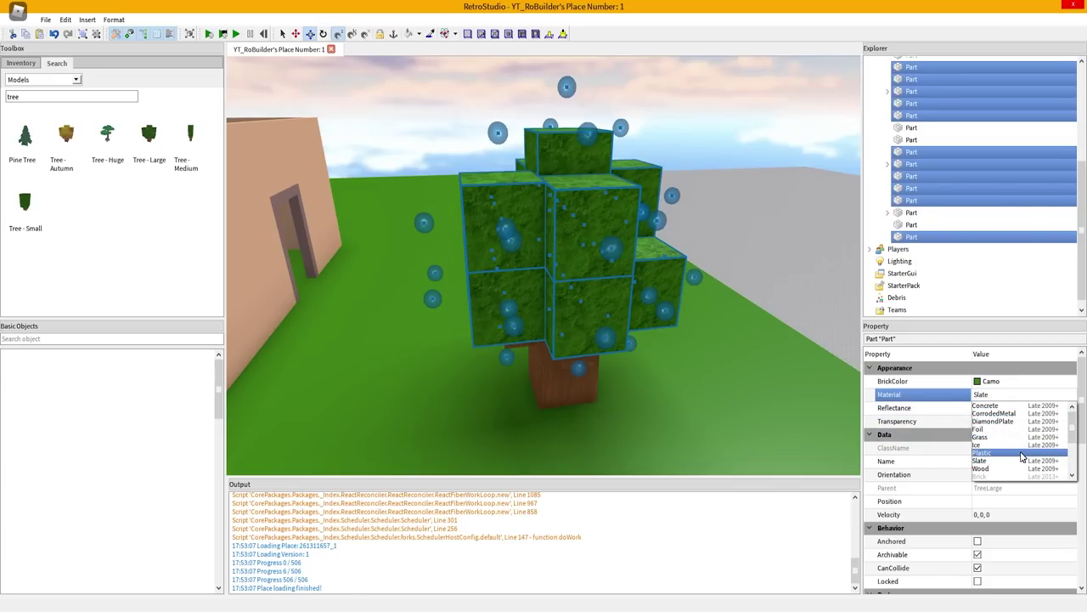
{"action": "scroll", "coordinate": [1007, 434], "scroll_direction": "down", "scroll_amount": 3}
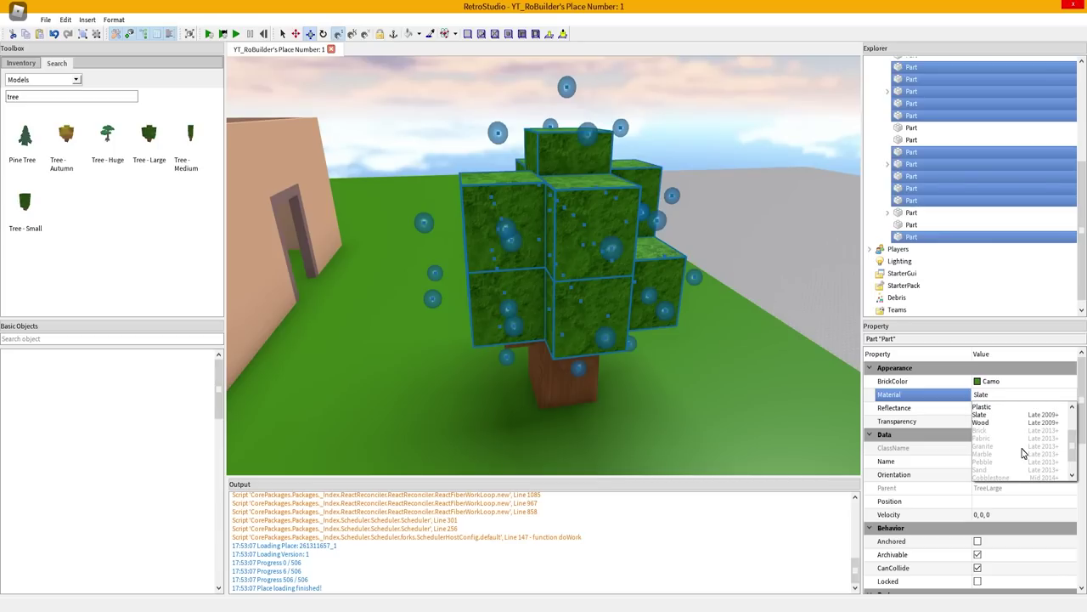
{"action": "scroll", "coordinate": [1024, 453], "scroll_direction": "up", "scroll_amount": 2}
{"action": "left_click", "coordinate": [989, 455]}
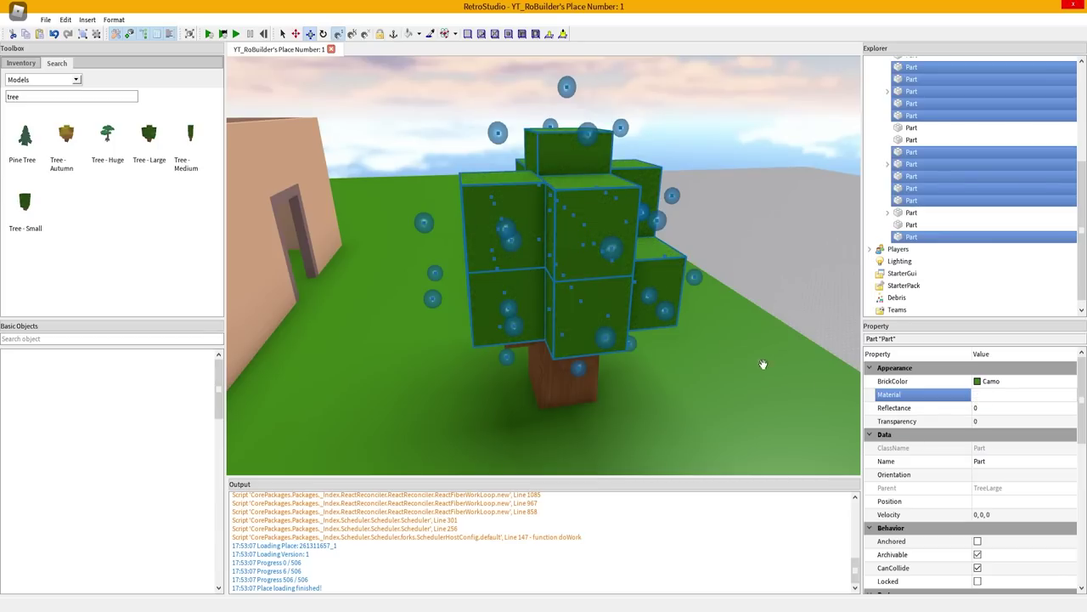
- Select the large tree's trunk and all its branch stubs and set their material to Plastic
{"action": "right_click_drag", "start_coordinate": [749, 365], "coordinate": [756, 255]}
{"action": "scroll", "coordinate": [750, 365], "scroll_direction": "up", "scroll_amount": 5}
{"action": "left_click", "coordinate": [748, 365]}
{"action": "scroll", "coordinate": [646, 294], "scroll_direction": "up", "scroll_amount": 3}
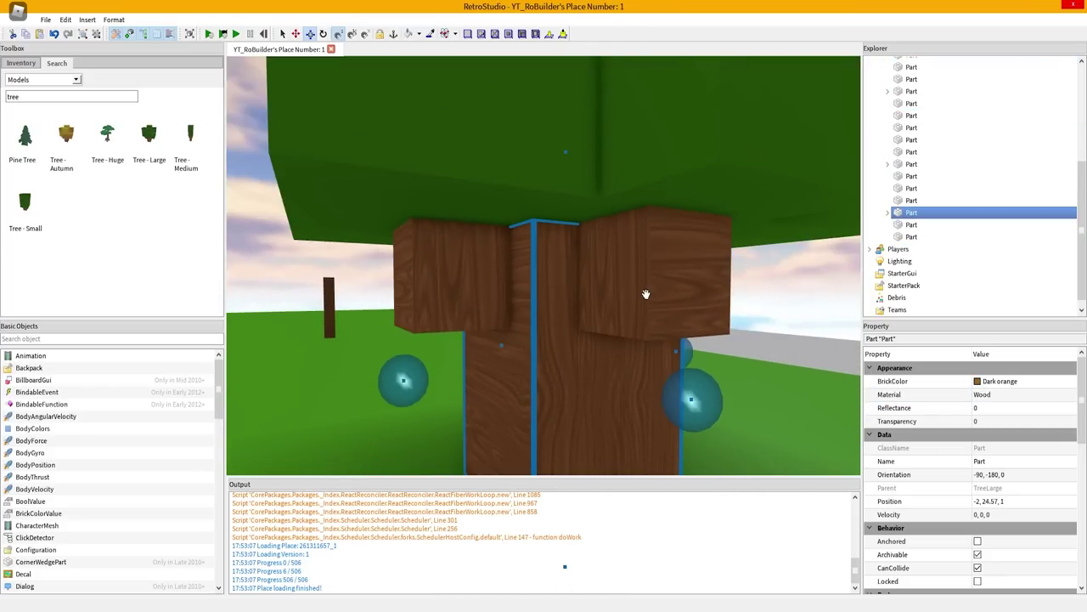
{"action": "scroll", "coordinate": [624, 349], "scroll_direction": "up", "scroll_amount": 3}
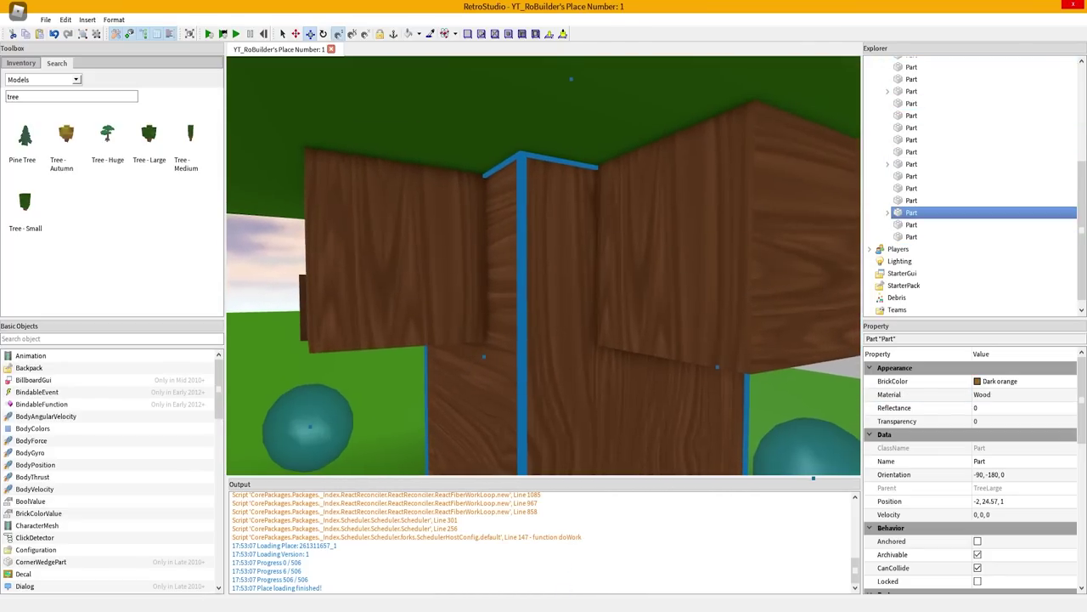
{"action": "scroll", "coordinate": [623, 349], "scroll_direction": "down", "scroll_amount": 4}
{"action": "right_click_drag", "start_coordinate": [623, 349], "coordinate": [615, 359]}
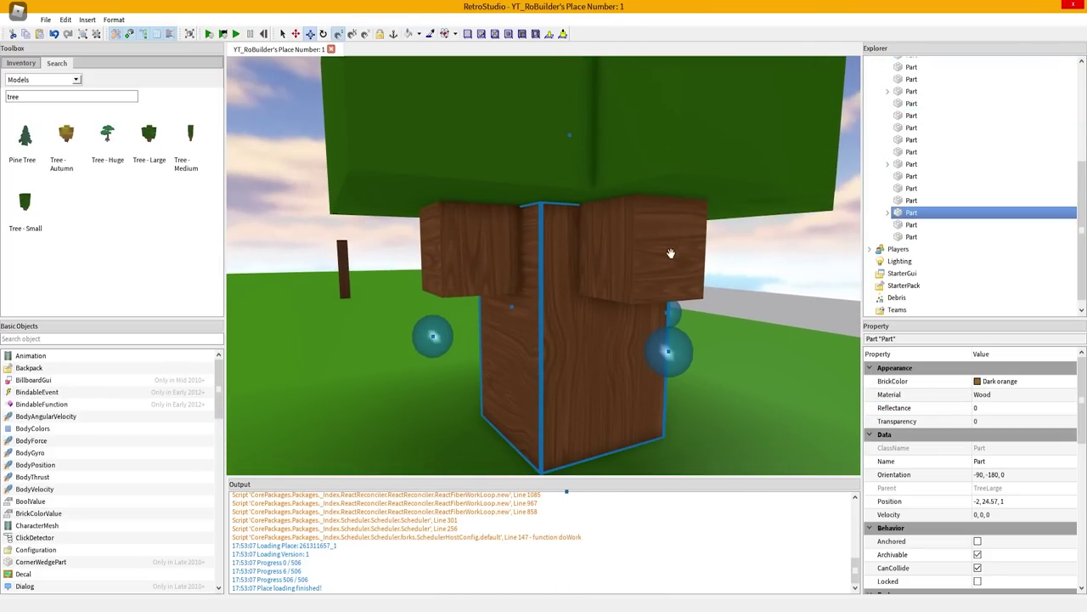
{"action": "mouse_move", "coordinate": [640, 260]}
{"action": "right_mouse_down"}
{"action": "mouse_move", "coordinate": [654, 289]}
{"action": "mouse_move", "coordinate": [637, 263]}
{"action": "mouse_move", "coordinate": [679, 260]}
{"action": "mouse_move", "coordinate": [641, 271]}
{"action": "right_mouse_up"}
{"action": "scroll", "coordinate": [689, 297], "scroll_direction": "up", "scroll_amount": 3}
{"action": "right_click_drag", "start_coordinate": [700, 290], "coordinate": [773, 288]}
{"action": "scroll", "coordinate": [709, 286], "scroll_direction": "down", "scroll_amount": 6}
{"action": "scroll", "coordinate": [709, 286], "scroll_direction": "up", "scroll_amount": 3}
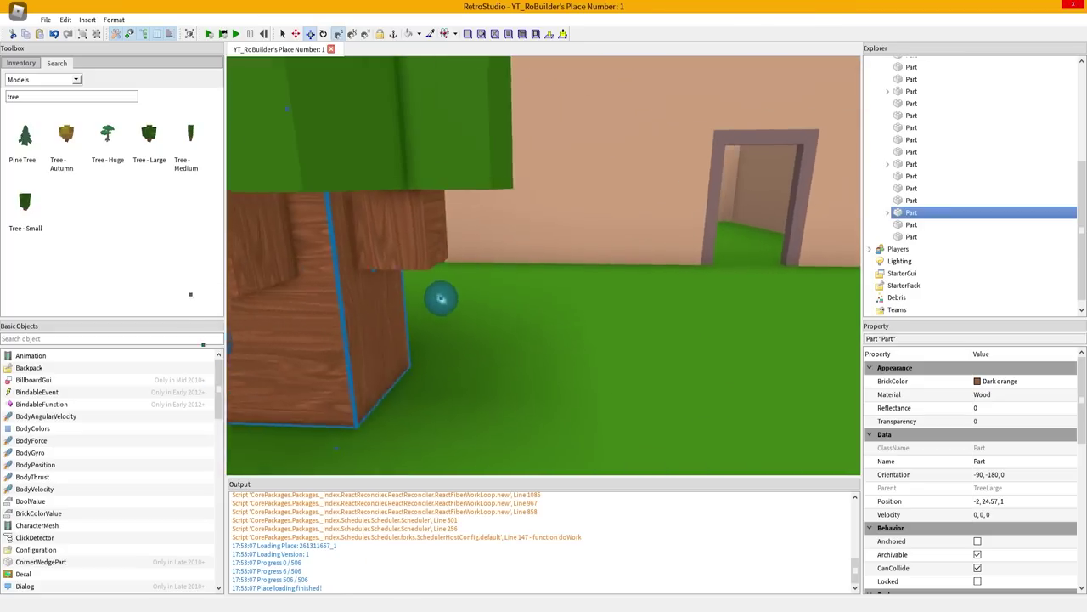
{"action": "scroll", "coordinate": [662, 260], "scroll_direction": "down", "scroll_amount": 5}
{"action": "scroll", "coordinate": [784, 260], "scroll_direction": "up", "scroll_amount": 4}
{"action": "right_click_drag", "start_coordinate": [663, 260], "coordinate": [732, 258]}
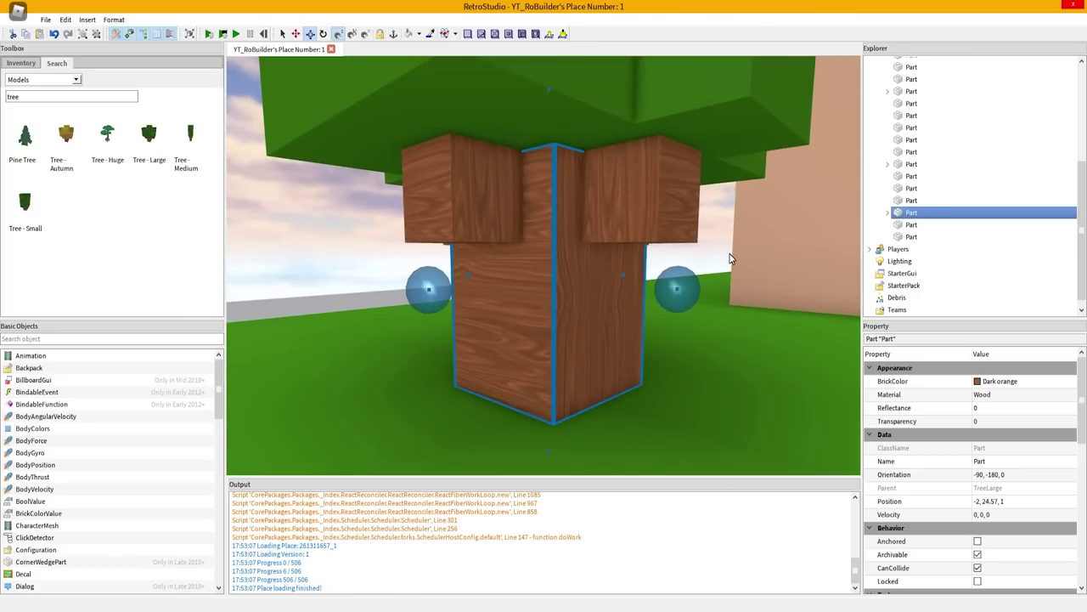
{"action": "left_click", "coordinate": [624, 194], "text": "ctrl"}
{"action": "left_click", "coordinate": [459, 192], "text": "ctrl"}
{"action": "key", "text": "a"}
{"action": "right_click_drag", "start_coordinate": [546, 218], "coordinate": [654, 218]}
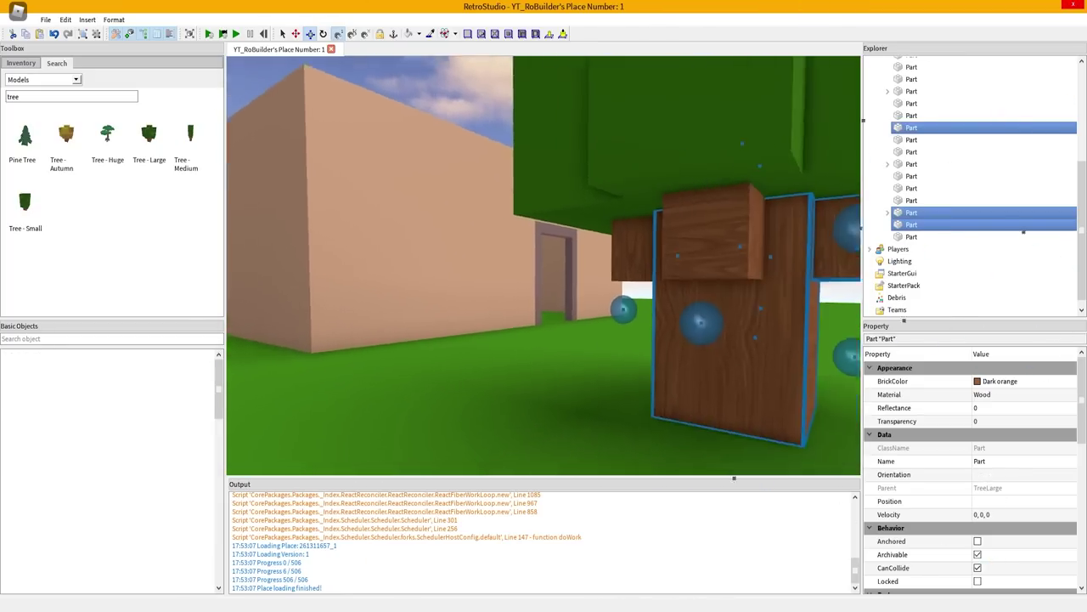
{"action": "right_click_drag", "start_coordinate": [510, 231], "coordinate": [620, 231]}
{"action": "left_click", "coordinate": [507, 232], "text": "ctrl"}
{"action": "left_click", "coordinate": [435, 248], "text": "ctrl"}
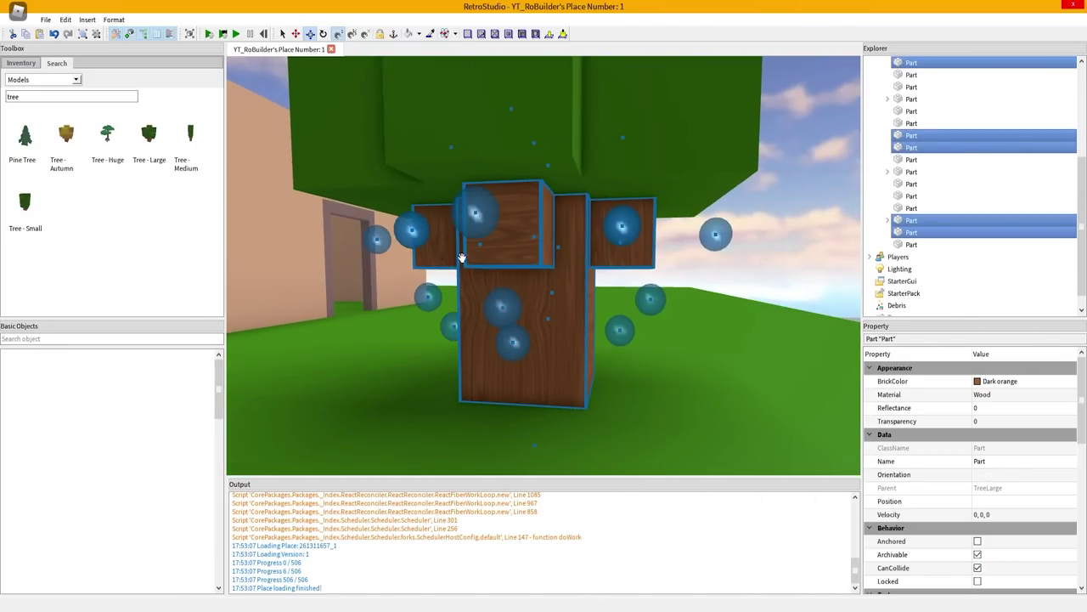
{"action": "key", "text": "a"}
{"action": "right_click_drag", "start_coordinate": [461, 257], "coordinate": [663, 272]}
{"action": "key", "text": "s"}
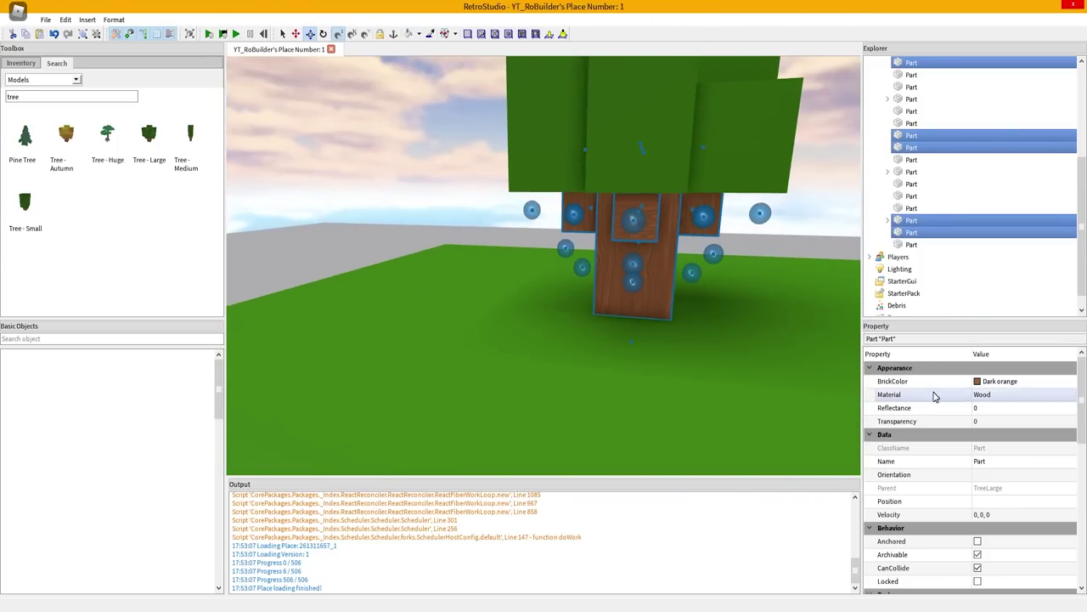
{"action": "left_click", "coordinate": [1030, 396]}
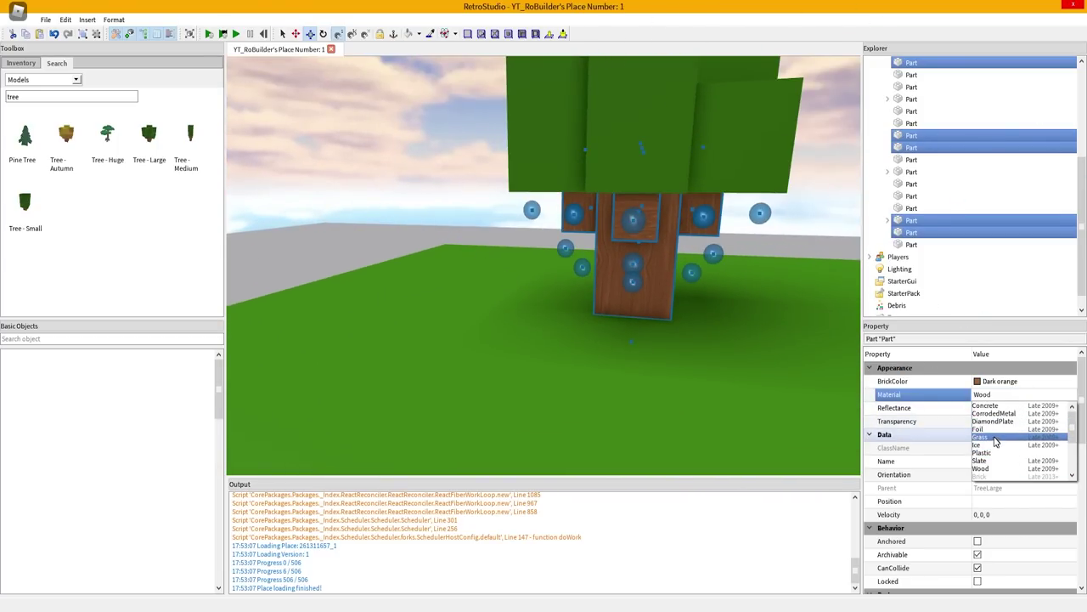
{"action": "left_click", "coordinate": [996, 453]}
- Delete the freestanding Reddish brown post in front of the house
{"action": "key", "text": "s"}
{"action": "right_click_drag", "start_coordinate": [553, 245], "coordinate": [556, 307]}
{"action": "left_click", "coordinate": [613, 233]}
{"action": "key", "text": "s"}
{"action": "left_click", "coordinate": [565, 286]}
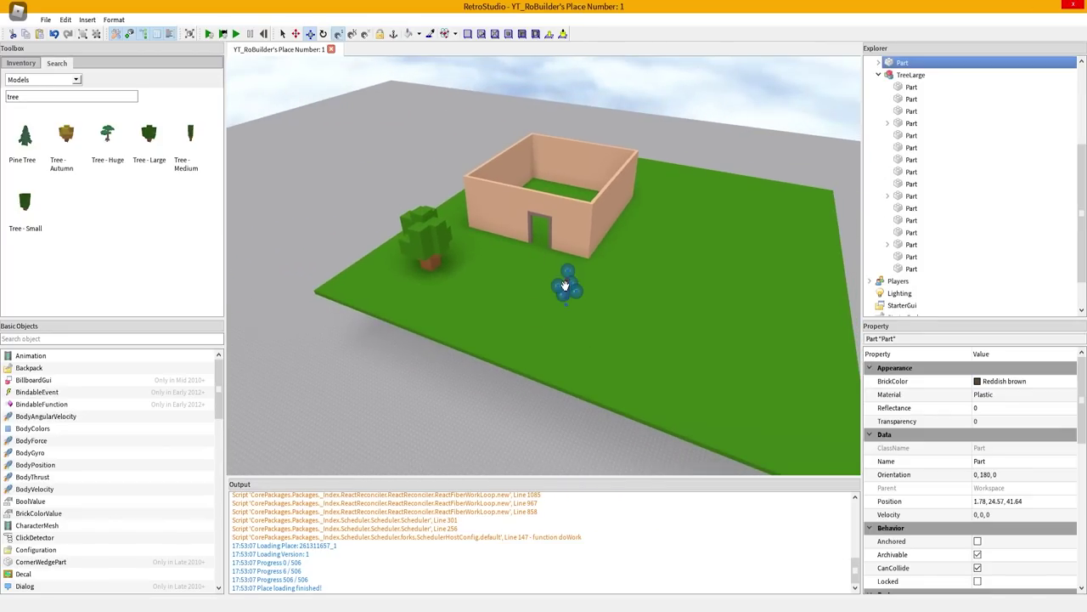
{"action": "key", "text": "Delete"}
- Duplicate the large tree twice, placing one copy in front of the house and another on the grass beside its side wall
{"action": "right_click_drag", "start_coordinate": [571, 286], "coordinate": [594, 298]}
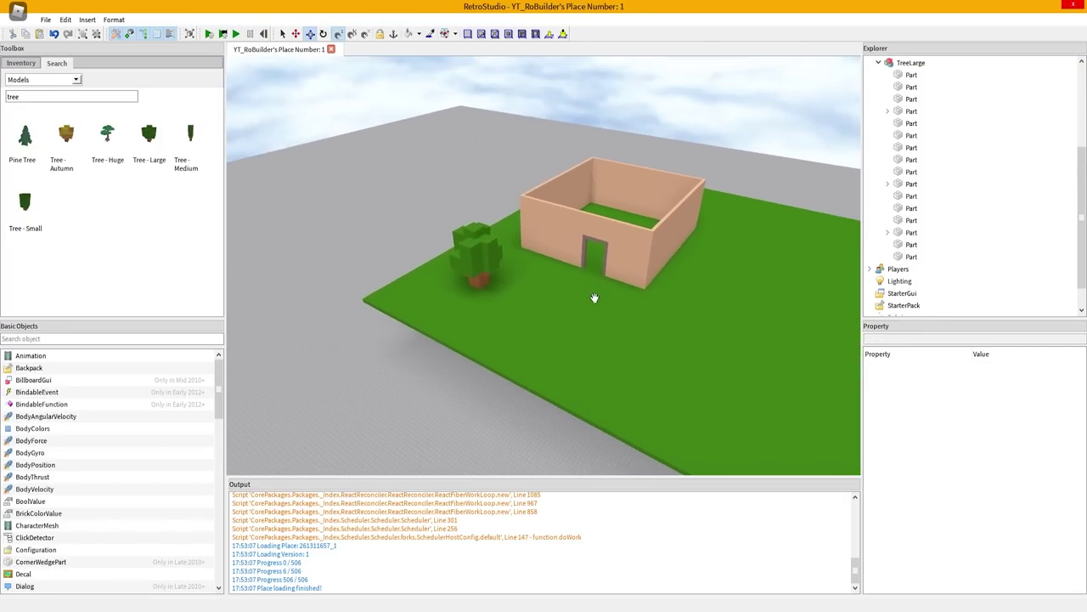
{"action": "key", "text": "w"}
{"action": "left_click", "coordinate": [456, 242]}
{"action": "key", "text": "ctrl+d"}
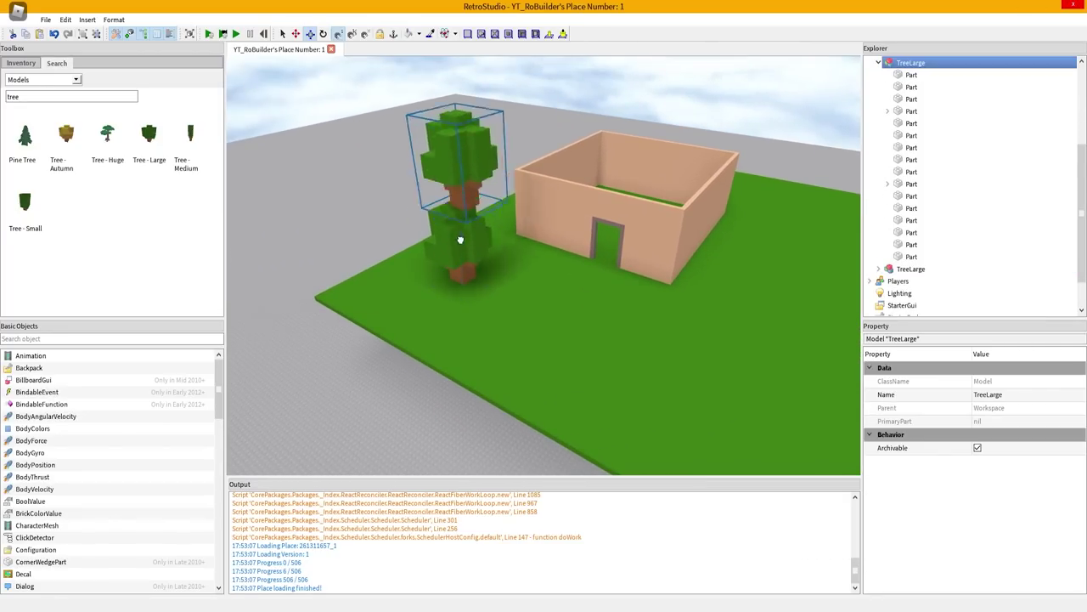
{"action": "left_click_drag", "start_coordinate": [461, 204], "coordinate": [645, 311]}
{"action": "key", "text": "ctrl+d"}
{"action": "key", "text": "s"}
{"action": "left_click_drag", "start_coordinate": [680, 234], "coordinate": [650, 278]}
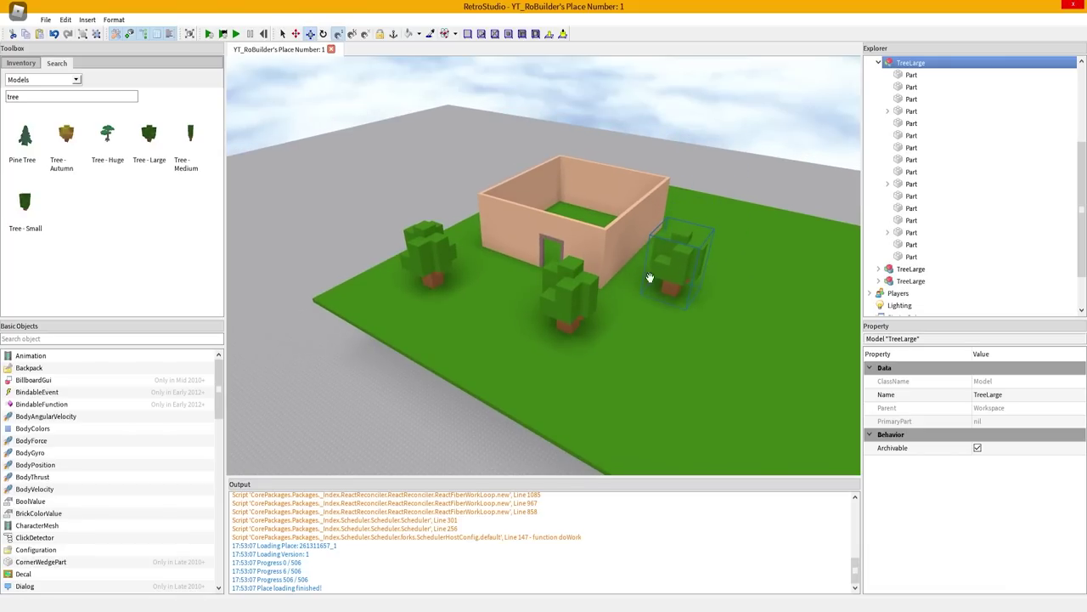
- Delete the house's side wall that stands next to the nearby large tree
{"action": "left_click", "coordinate": [629, 214]}
{"action": "left_click", "coordinate": [613, 179], "text": "ctrl"}
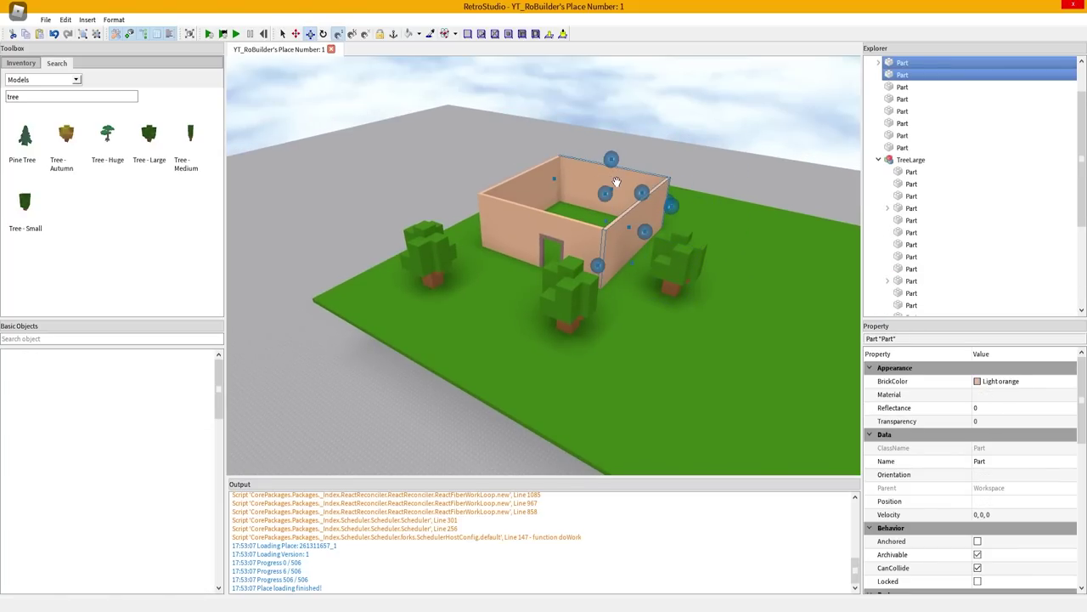
{"action": "key", "text": "ctrl+g"}
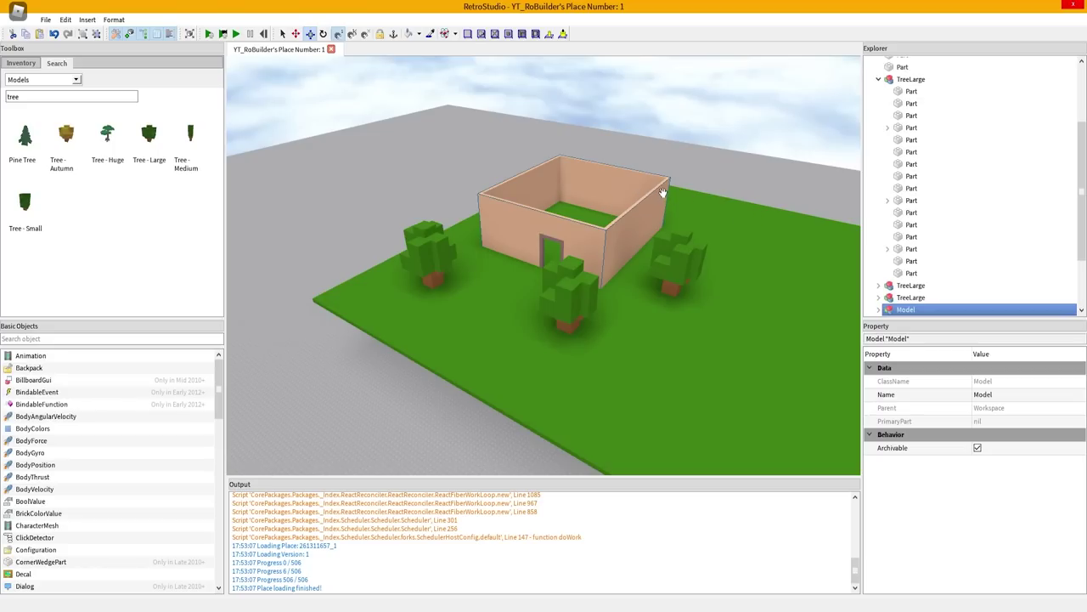
{"action": "key", "text": "Delete"}
- Duplicate the remaining side wall and move the copy across to close the open side of the house
{"action": "left_click", "coordinate": [516, 187]}
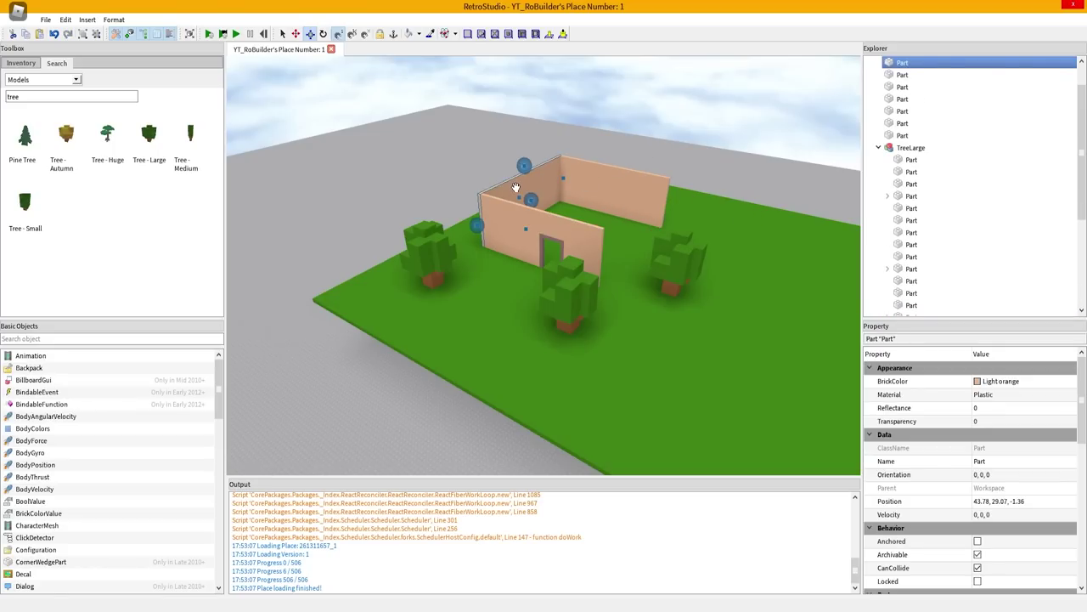
{"action": "key", "text": "w"}
{"action": "right_click_drag", "start_coordinate": [449, 146], "coordinate": [185, 2]}
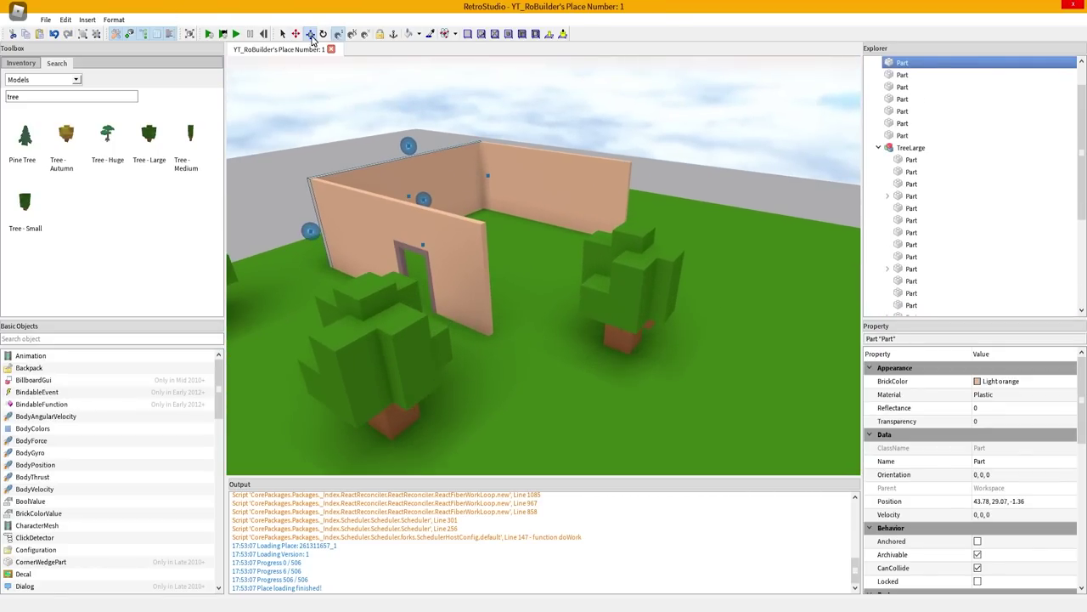
{"action": "left_click", "coordinate": [296, 35]}
{"action": "key", "text": "ctrl+d"}
{"action": "left_click_drag", "start_coordinate": [489, 209], "coordinate": [664, 257]}
{"action": "mouse_move", "coordinate": [663, 257]}
{"action": "right_mouse_down"}
{"action": "mouse_move", "coordinate": [682, 199]}
{"action": "mouse_move", "coordinate": [478, 293]}
{"action": "mouse_move", "coordinate": [656, 269]}
{"action": "right_mouse_up"}
{"action": "key", "text": "w"}
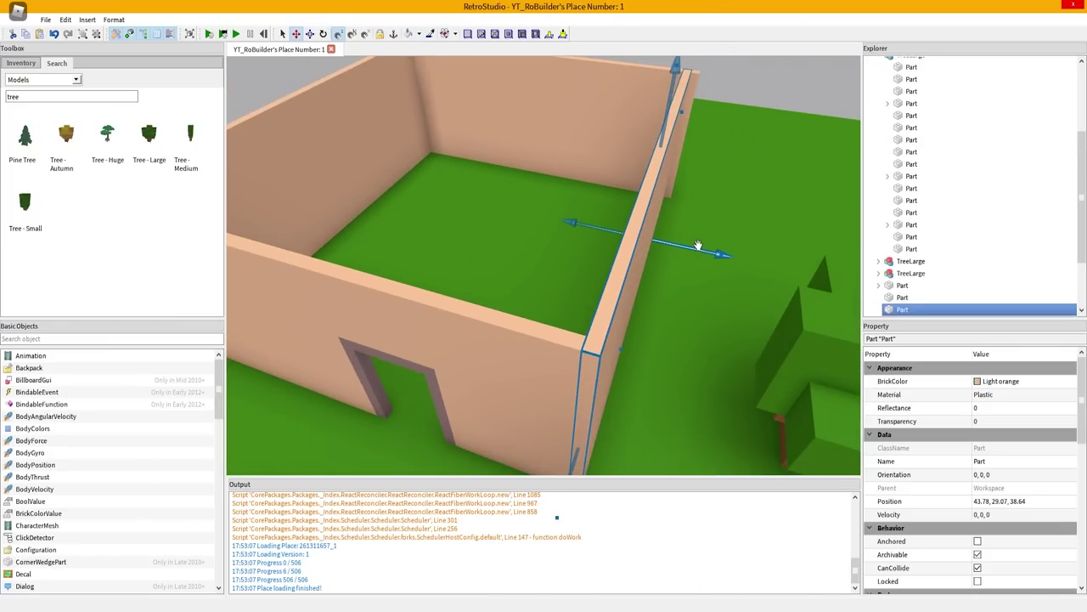
{"action": "left_click_drag", "start_coordinate": [699, 246], "coordinate": [703, 246]}
{"action": "left_click", "coordinate": [705, 244]}
- Raise the large tree beside the side wall and lengthen its trunk down to the grass
{"action": "key", "text": "s"}
{"action": "mouse_move", "coordinate": [704, 245]}
{"action": "right_mouse_down"}
{"action": "mouse_move", "coordinate": [705, 161]}
{"action": "mouse_move", "coordinate": [731, 289]}
{"action": "mouse_move", "coordinate": [706, 229]}
{"action": "right_mouse_up"}
{"action": "key", "text": "w"}
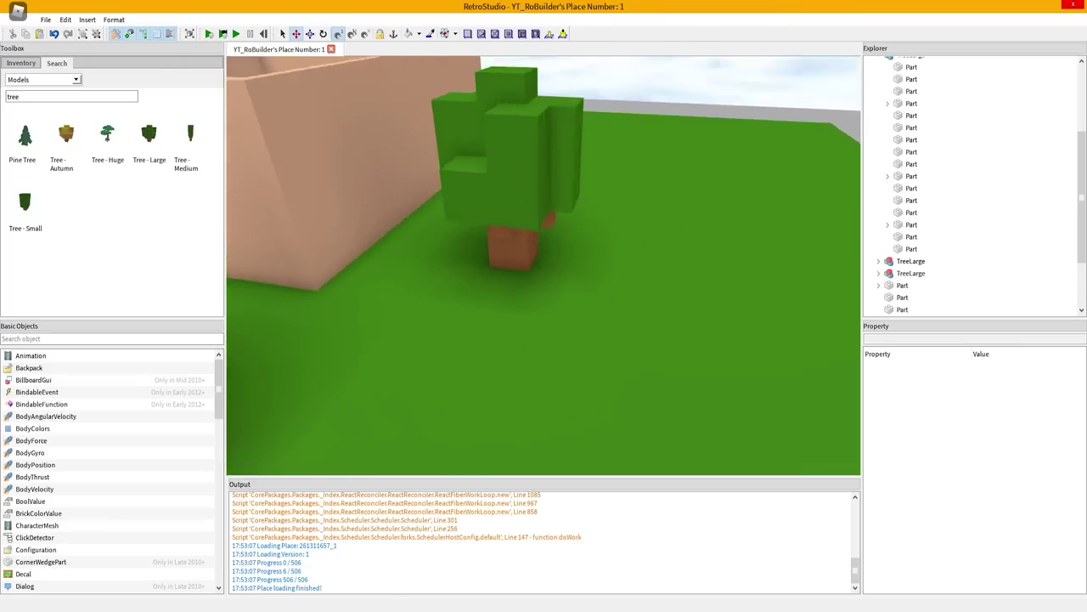
{"action": "right_click_drag", "start_coordinate": [604, 243], "coordinate": [552, 212]}
{"action": "key", "text": "s"}
{"action": "left_click", "coordinate": [625, 283]}
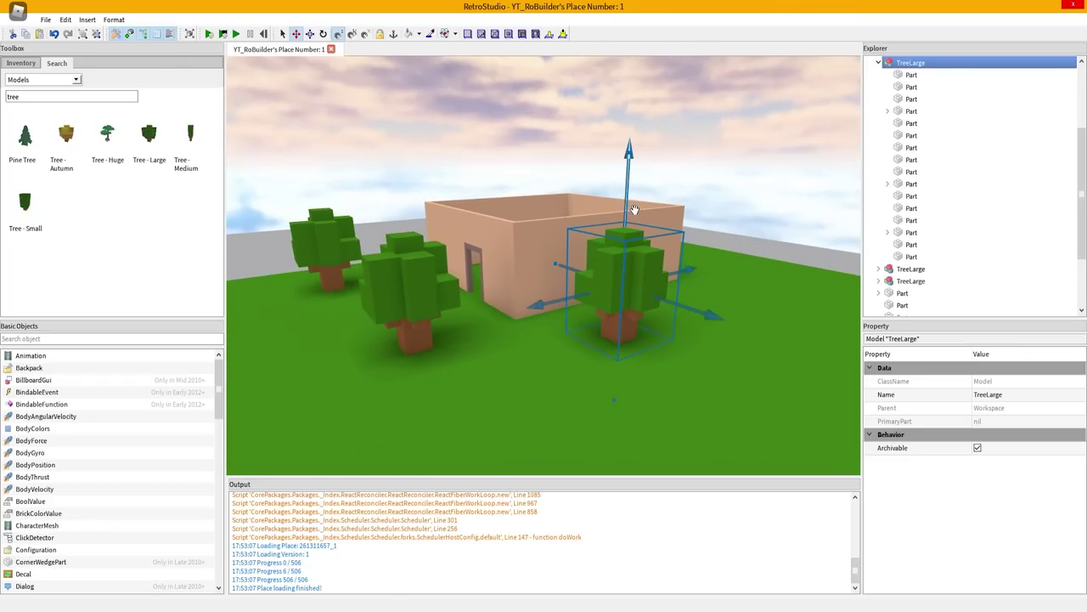
{"action": "left_click_drag", "start_coordinate": [631, 209], "coordinate": [633, 140]}
{"action": "left_click", "coordinate": [626, 269]}
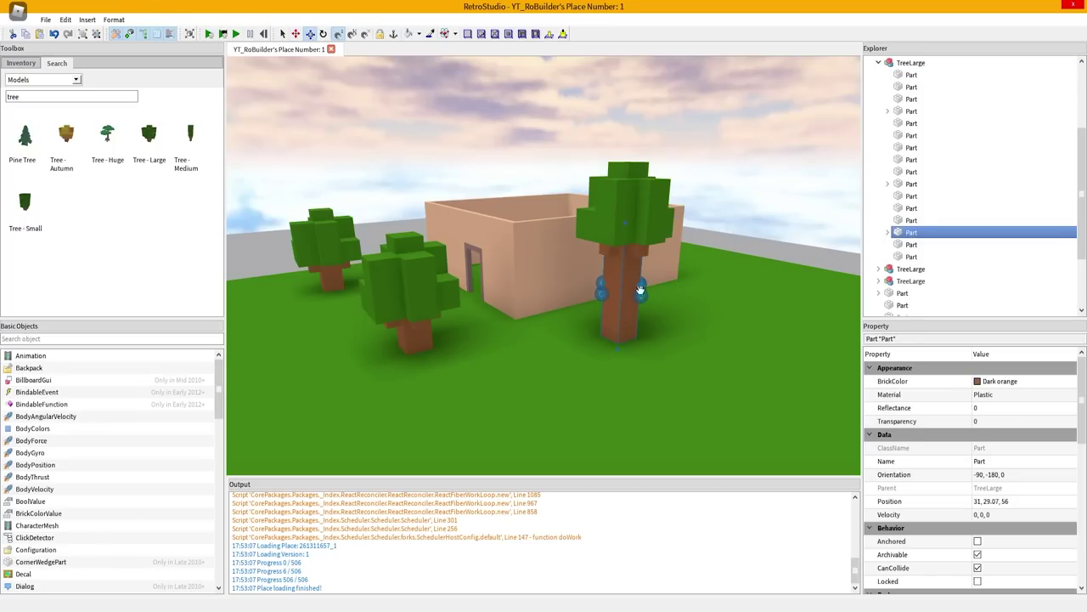
- Stretch two of the tall tree's leaf blocks downward by different amounts to give the crown an uneven lower edge
{"action": "scroll", "coordinate": [640, 291], "scroll_direction": "up", "scroll_amount": 6}
{"action": "left_click", "coordinate": [487, 146]}
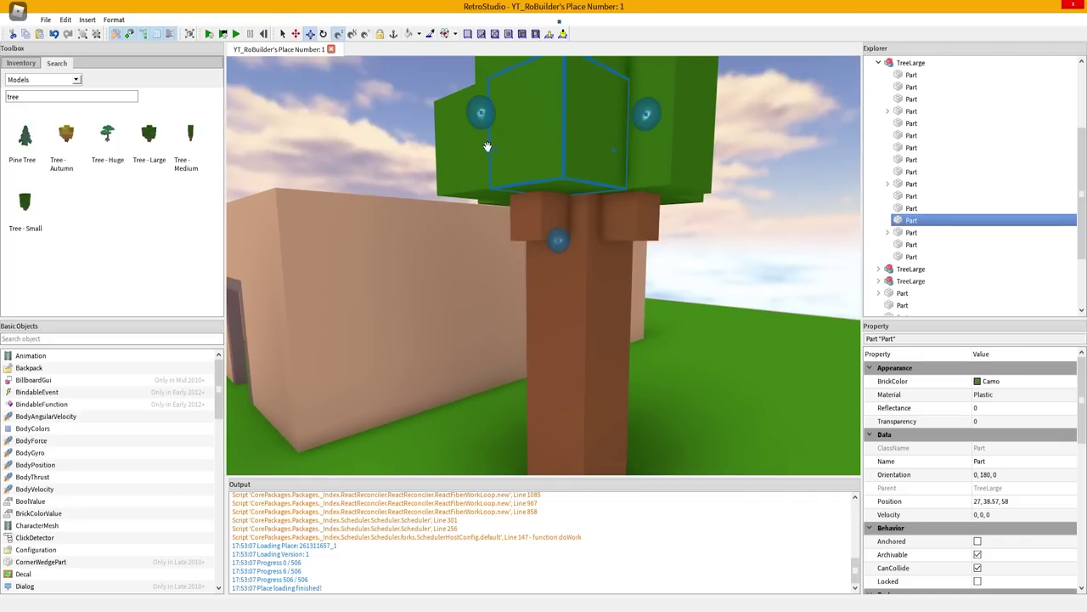
{"action": "right_click_drag", "start_coordinate": [488, 147], "coordinate": [501, 145]}
{"action": "scroll", "coordinate": [502, 147], "scroll_direction": "down", "scroll_amount": 3}
{"action": "left_click_drag", "start_coordinate": [521, 308], "coordinate": [522, 363]}
{"action": "right_click_drag", "start_coordinate": [522, 363], "coordinate": [470, 364]}
{"action": "scroll", "coordinate": [493, 254], "scroll_direction": "down", "scroll_amount": 2}
{"action": "left_click", "coordinate": [496, 246]}
{"action": "left_click_drag", "start_coordinate": [478, 288], "coordinate": [480, 372]}
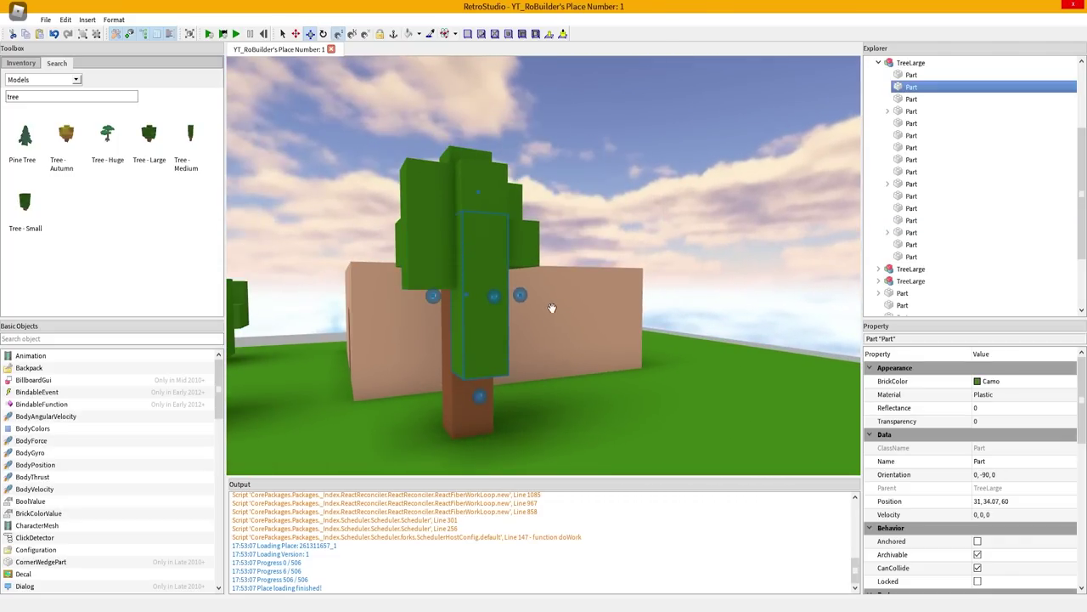
{"action": "right_click_drag", "start_coordinate": [553, 308], "coordinate": [538, 331]}
{"action": "left_click_drag", "start_coordinate": [525, 358], "coordinate": [531, 310]}
{"action": "right_click_drag", "start_coordinate": [531, 310], "coordinate": [500, 276]}
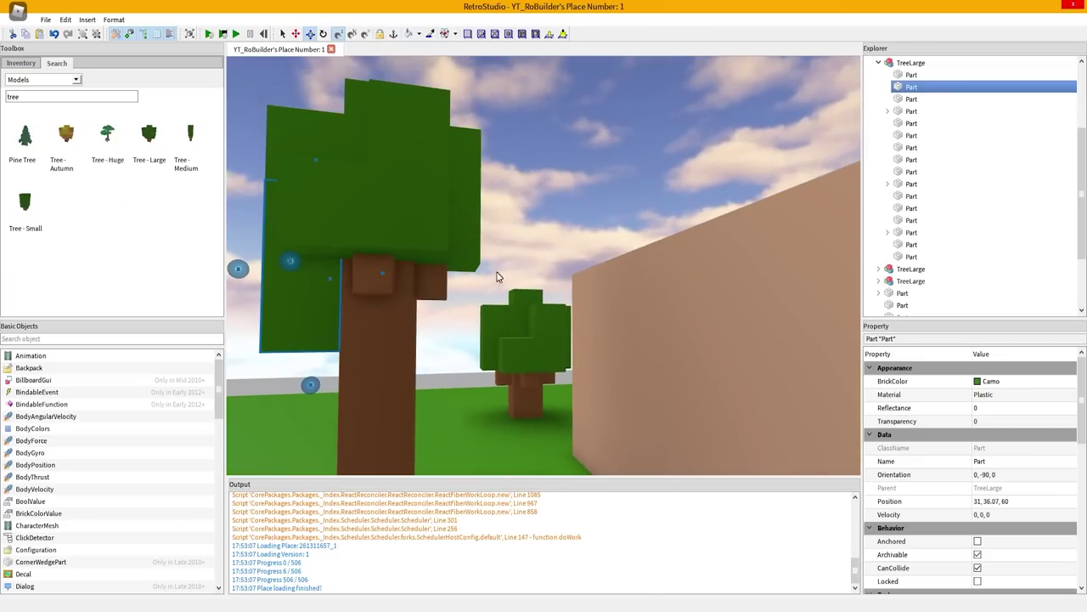
{"action": "left_click", "coordinate": [372, 280]}
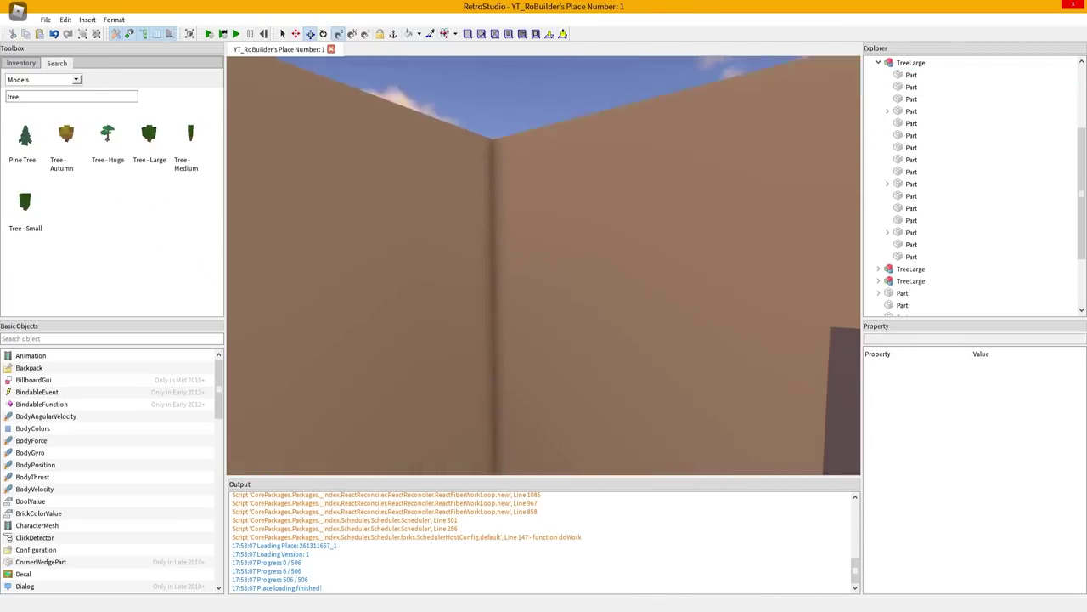
- Stretch the Sand red block at the doorway forward onto the grass as a path and reduce its thickness
{"action": "key", "text": "s"}
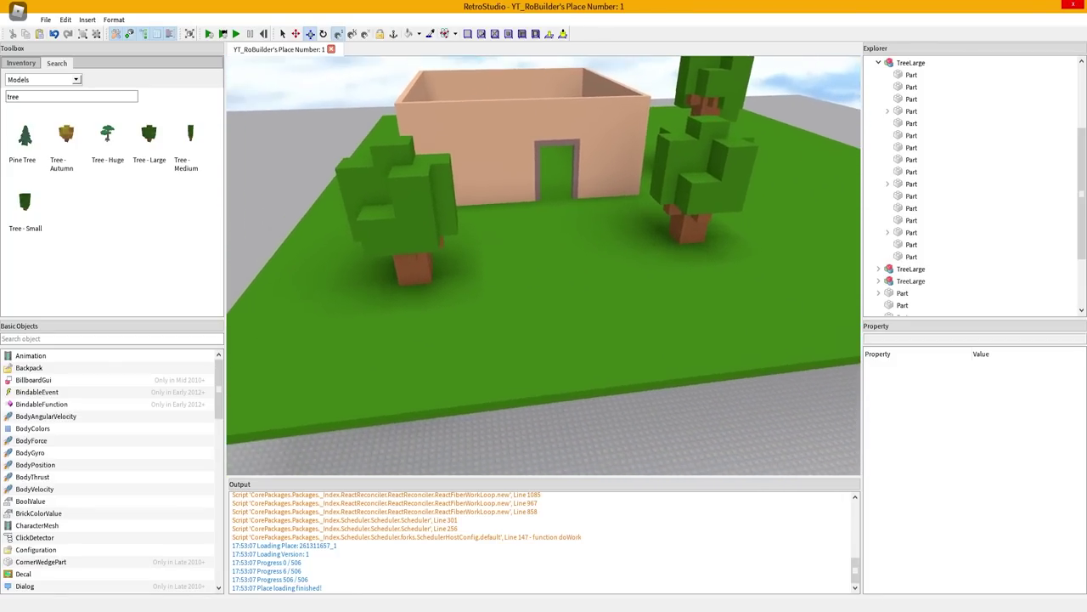
{"action": "key", "text": "w"}
{"action": "key", "text": "s"}
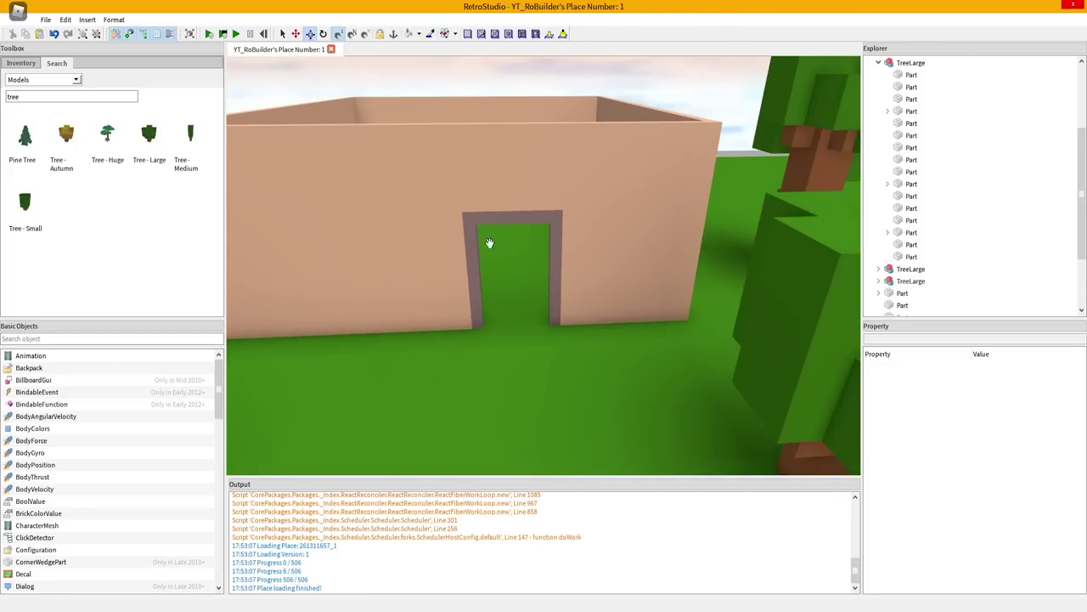
{"action": "left_click", "coordinate": [511, 219]}
{"action": "left_click", "coordinate": [517, 289]}
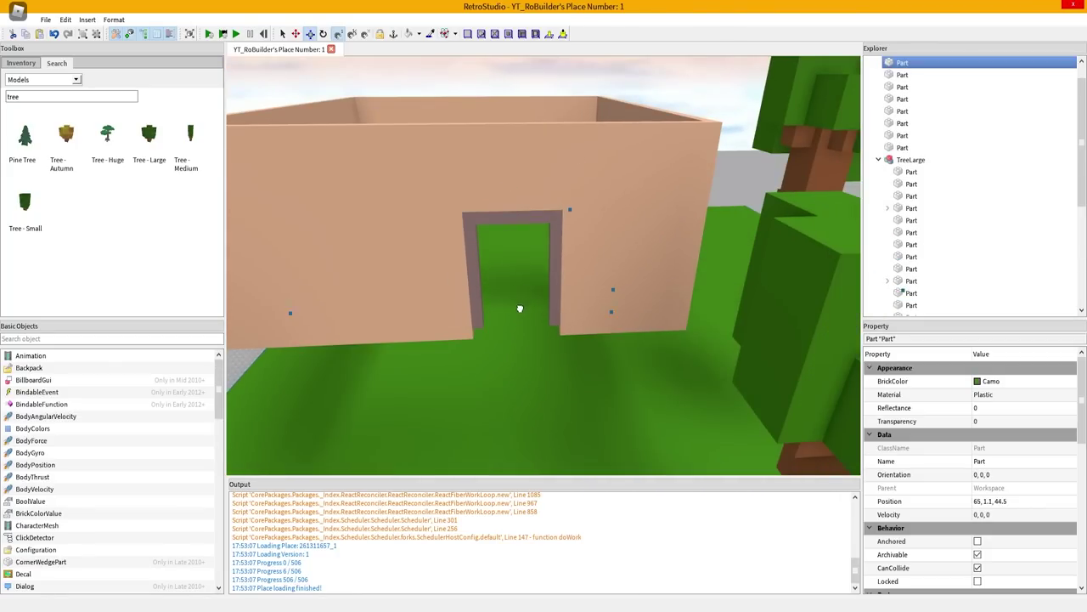
{"action": "left_click", "coordinate": [513, 327]}
{"action": "scroll", "coordinate": [515, 373], "scroll_direction": "down", "scroll_amount": 4}
{"action": "left_click_drag", "start_coordinate": [515, 395], "coordinate": [515, 432]}
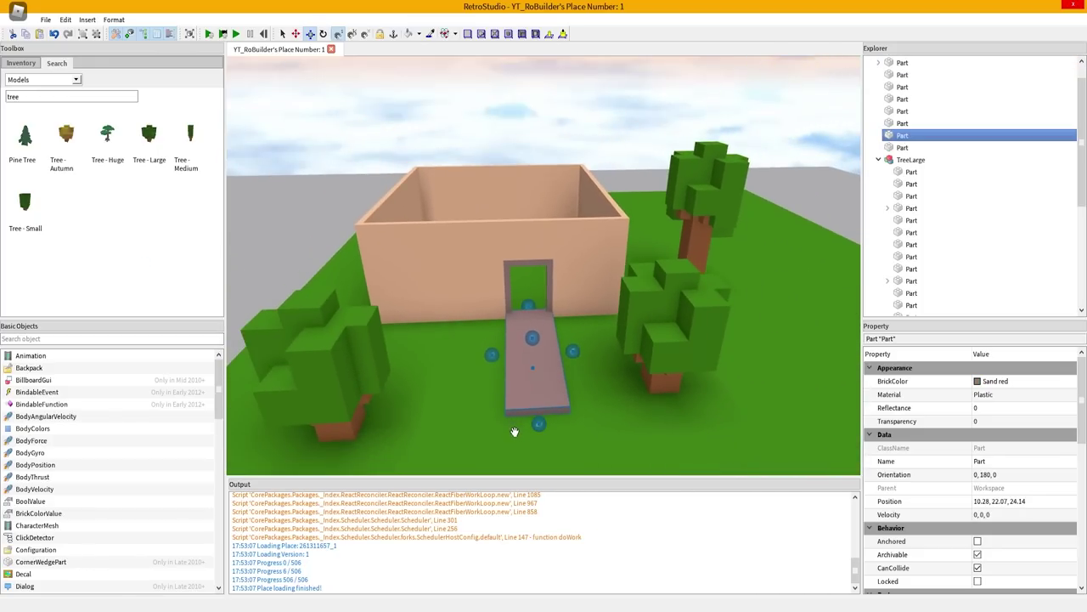
{"action": "scroll", "coordinate": [514, 432], "scroll_direction": "up", "scroll_amount": 5}
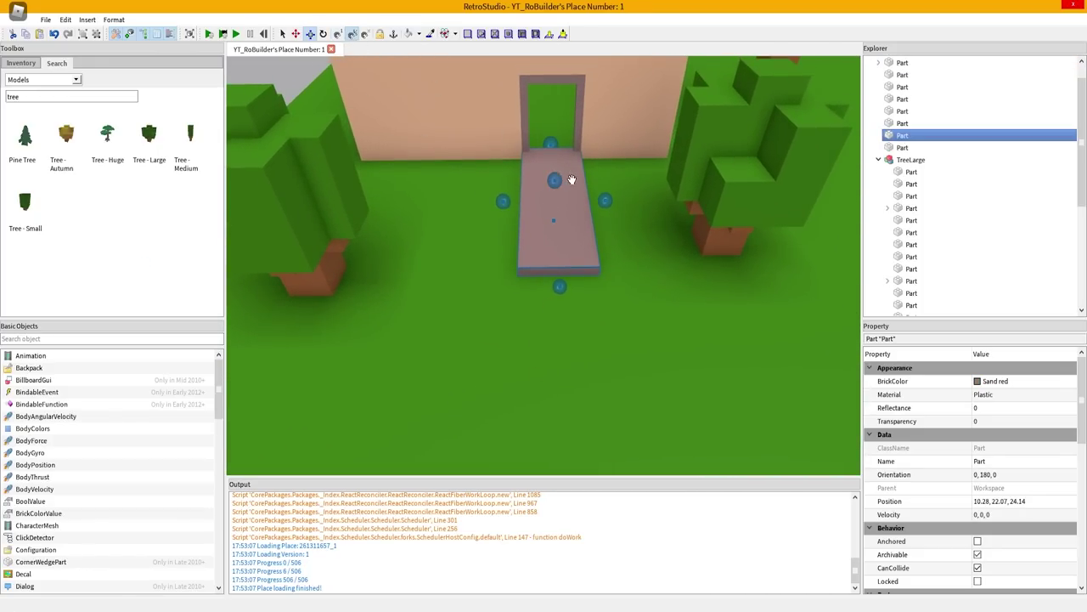
{"action": "left_click_drag", "start_coordinate": [556, 180], "coordinate": [555, 191]}
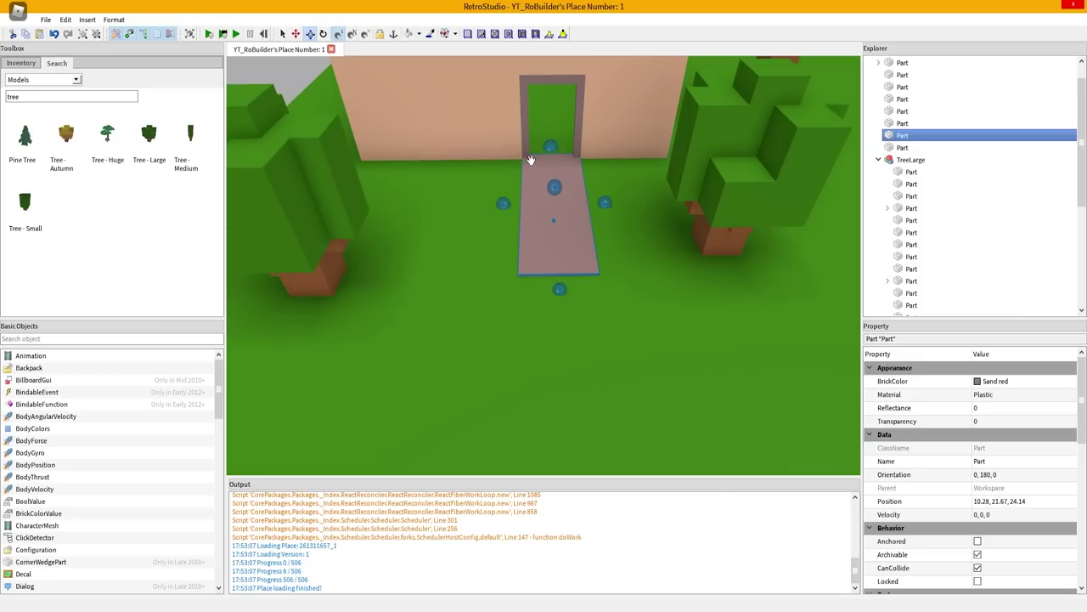
- Duplicate the path slab and resize the copy into a segment branching sideways from the path's front end
{"action": "key", "text": "ctrl+d"}
{"action": "left_click_drag", "start_coordinate": [550, 147], "coordinate": [555, 200]}
{"action": "left_click_drag", "start_coordinate": [502, 241], "coordinate": [405, 242]}
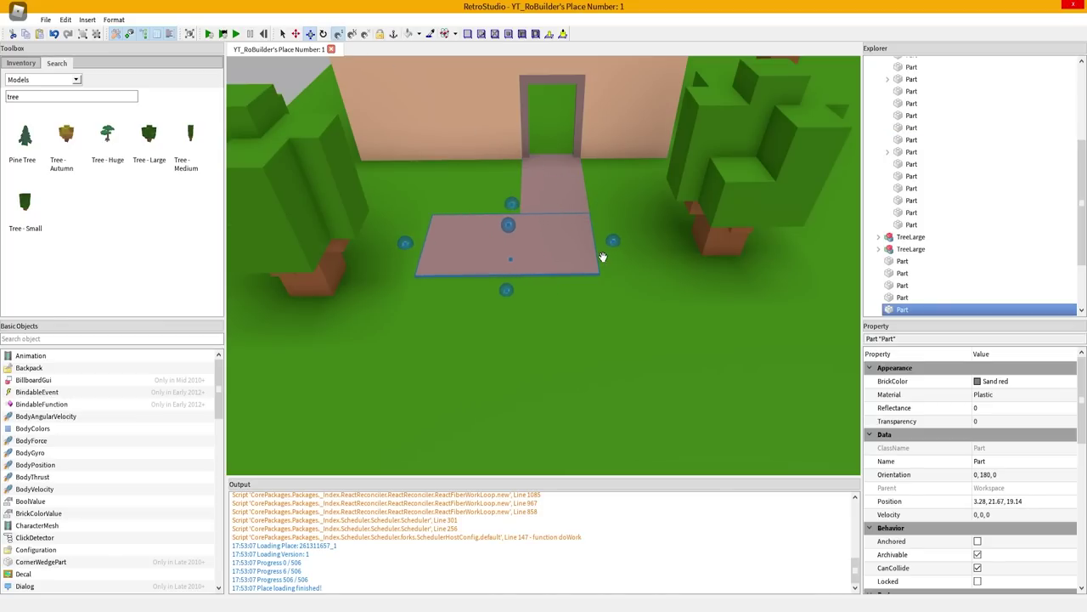
{"action": "key", "text": "a"}
{"action": "left_click_drag", "start_coordinate": [614, 242], "coordinate": [596, 239]}
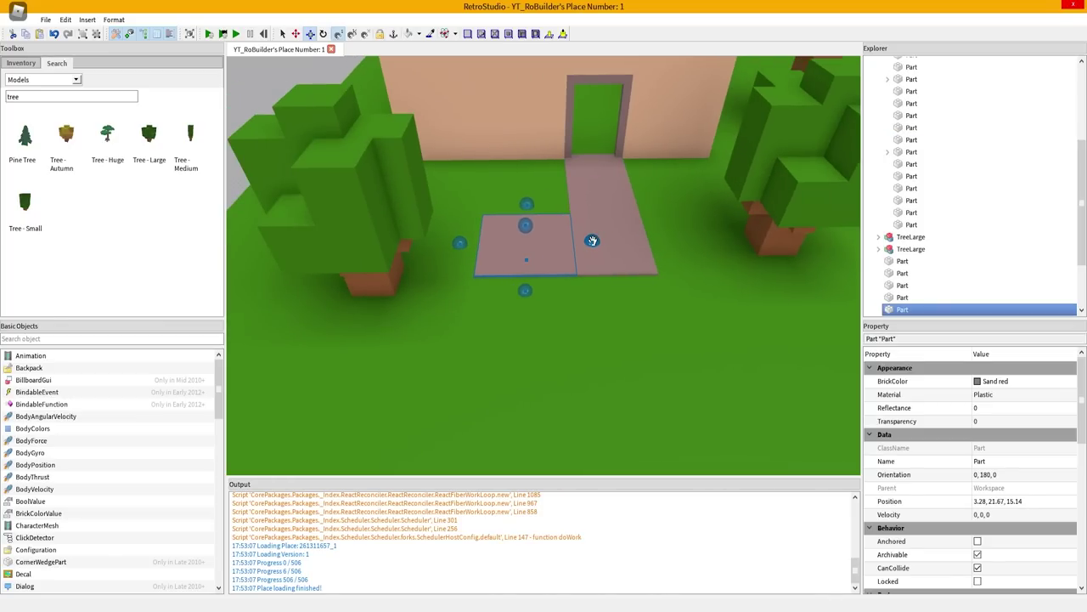
- Duplicate the sideways segment and resize the copy into a narrower strip running forward to the edge of the grass
{"action": "key", "text": "ctrl+d"}
{"action": "key", "text": "s"}
{"action": "left_click_drag", "start_coordinate": [525, 291], "coordinate": [540, 357]}
{"action": "left_click_drag", "start_coordinate": [574, 292], "coordinate": [561, 293]}
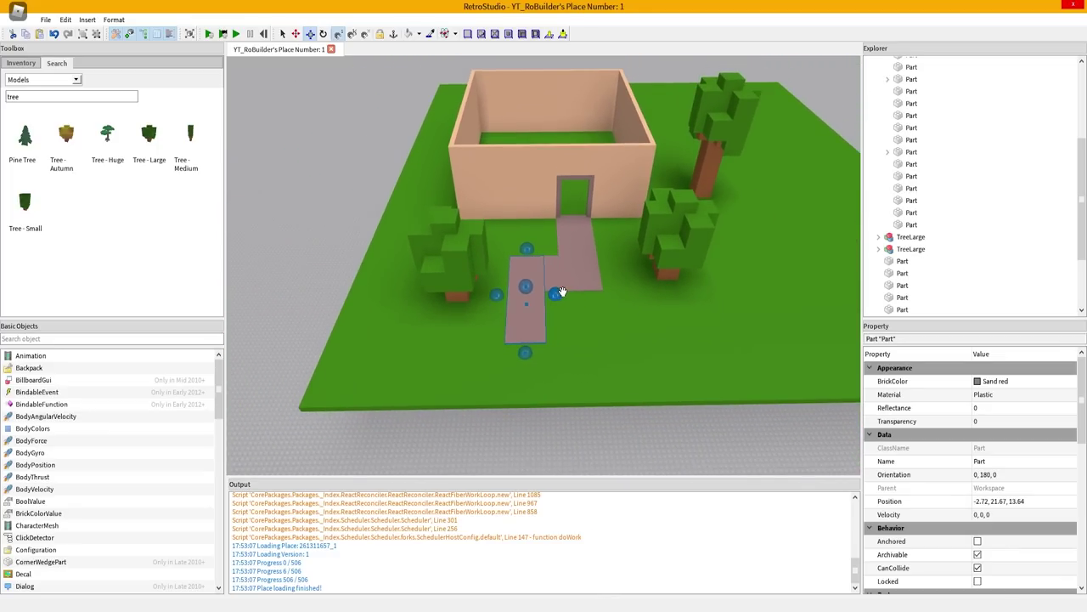
{"action": "left_click_drag", "start_coordinate": [528, 361], "coordinate": [536, 419]}
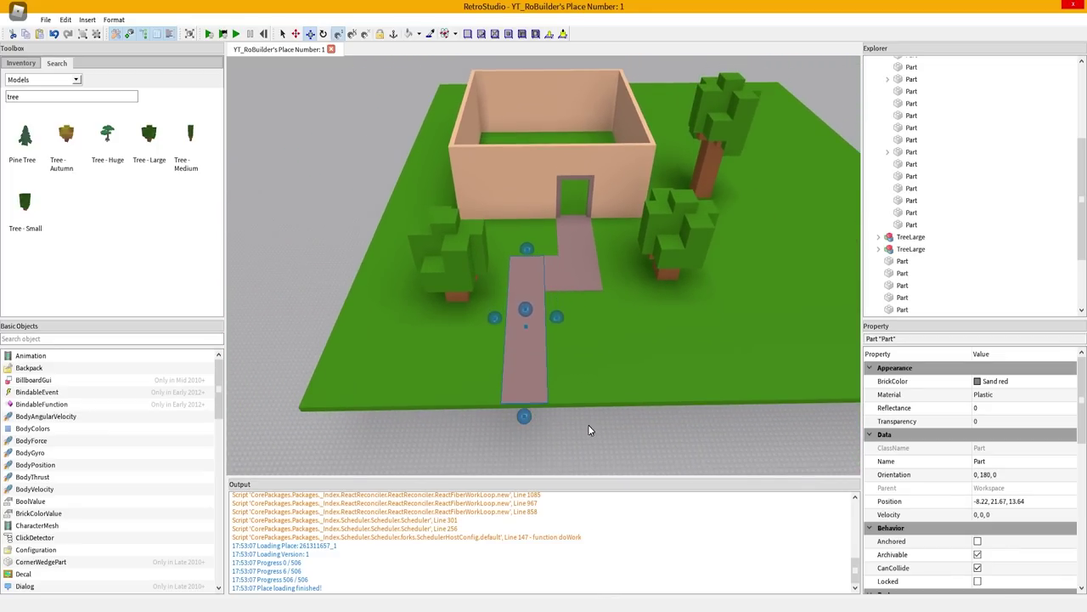
- Widen the front path strip along its outer side
{"action": "left_click", "coordinate": [588, 424]}
{"action": "key", "text": "w"}
{"action": "right_click_drag", "start_coordinate": [588, 424], "coordinate": [595, 382]}
{"action": "right_click_drag", "start_coordinate": [527, 212], "coordinate": [471, 284]}
{"action": "left_click", "coordinate": [471, 330]}
{"action": "scroll", "coordinate": [470, 329], "scroll_direction": "down", "scroll_amount": 3}
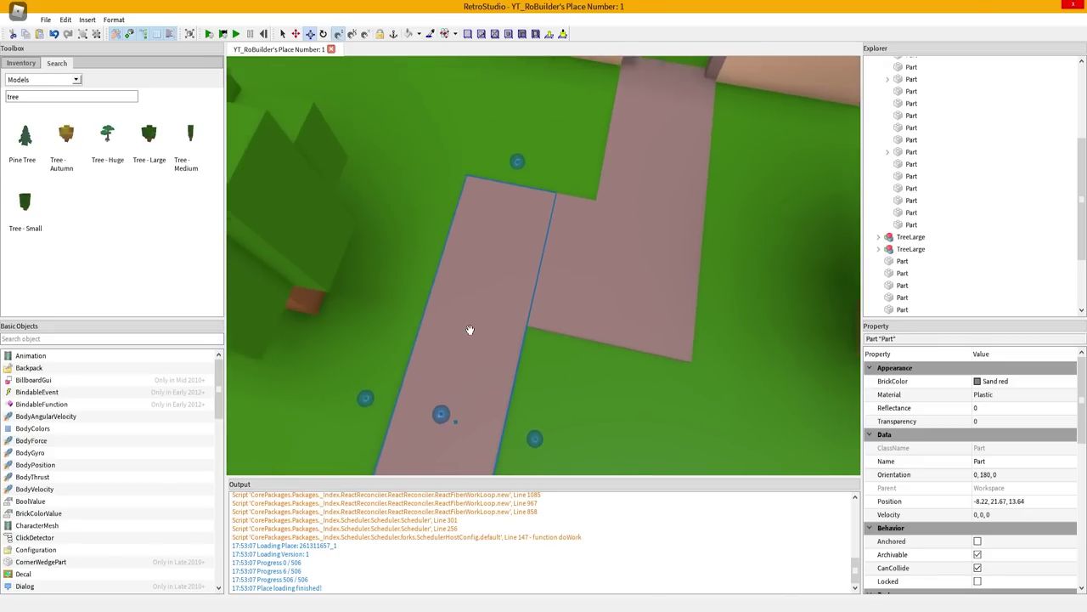
{"action": "left_click_drag", "start_coordinate": [408, 377], "coordinate": [381, 371]}
{"action": "right_click_drag", "start_coordinate": [493, 334], "coordinate": [472, 335]}
{"action": "scroll", "coordinate": [472, 334], "scroll_direction": "down", "scroll_amount": 3}
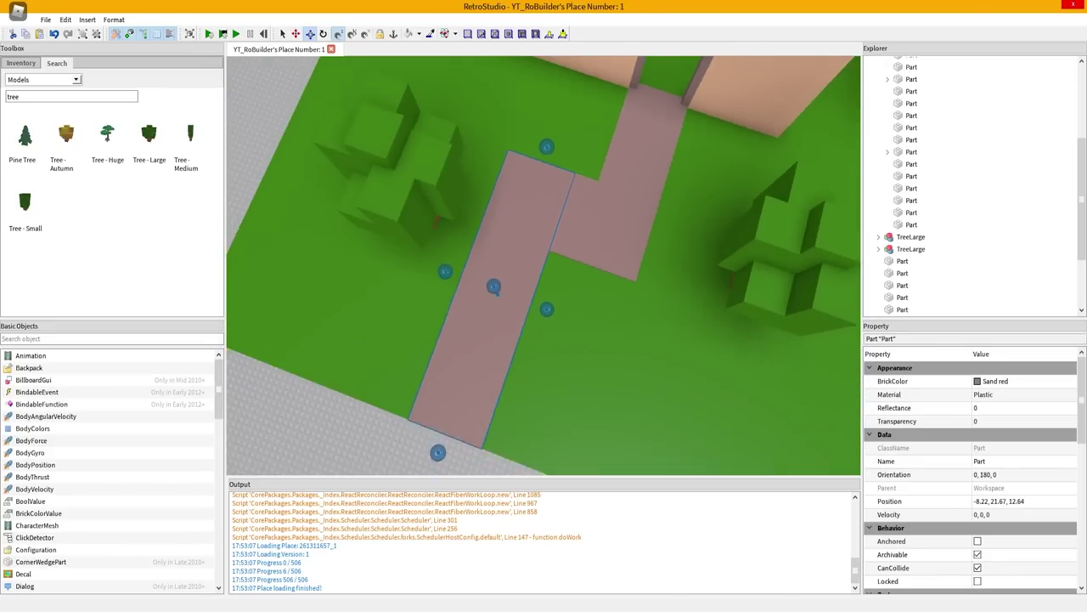
{"action": "left_click", "coordinate": [323, 418]}
{"action": "right_click_drag", "start_coordinate": [641, 148], "coordinate": [565, 284]}
{"action": "scroll", "coordinate": [629, 323], "scroll_direction": "up", "scroll_amount": 3}
{"action": "scroll", "coordinate": [566, 284], "scroll_direction": "down", "scroll_amount": 3}
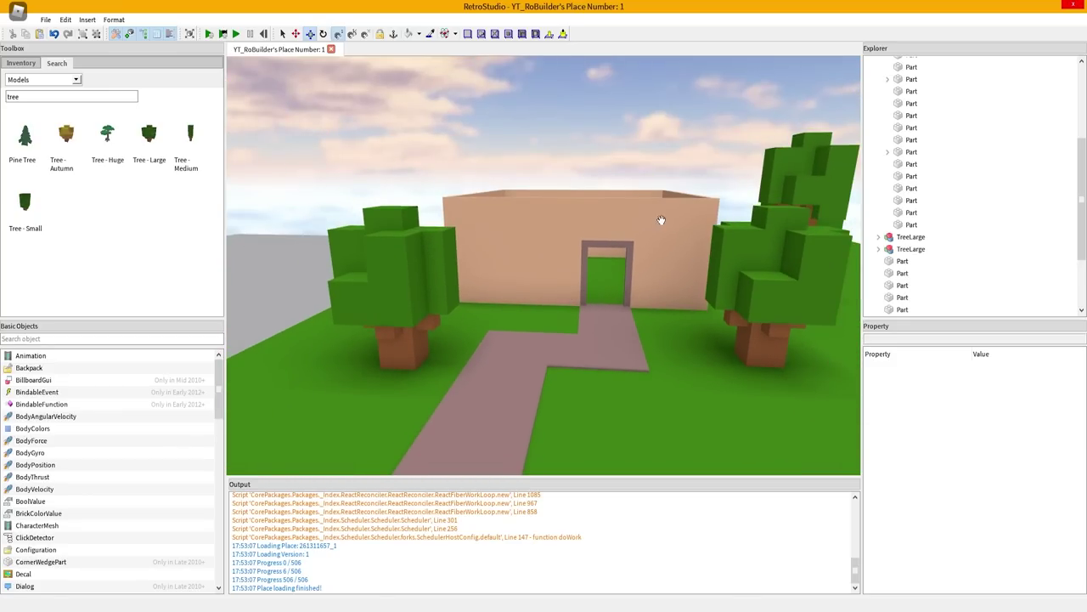
{"action": "mouse_move", "coordinate": [662, 220]}
{"action": "right_mouse_down"}
{"action": "mouse_move", "coordinate": [659, 191]}
{"action": "mouse_move", "coordinate": [654, 204]}
{"action": "right_mouse_up"}
{"action": "scroll", "coordinate": [660, 192], "scroll_direction": "up", "scroll_amount": 4}
{"action": "scroll", "coordinate": [653, 204], "scroll_direction": "down", "scroll_amount": 3}
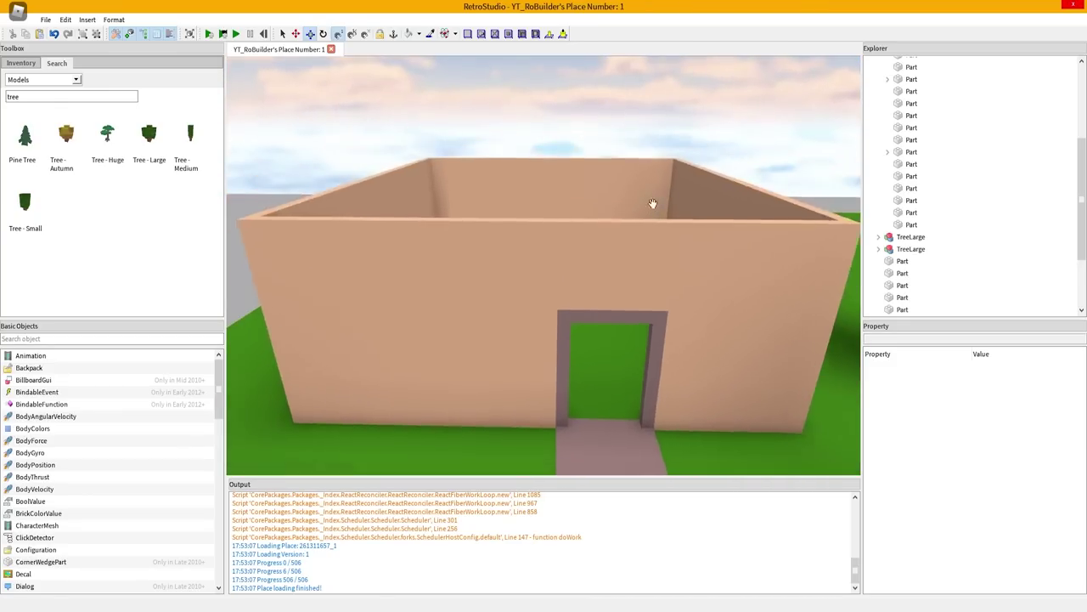
{"action": "scroll", "coordinate": [658, 211], "scroll_direction": "down", "scroll_amount": 3}
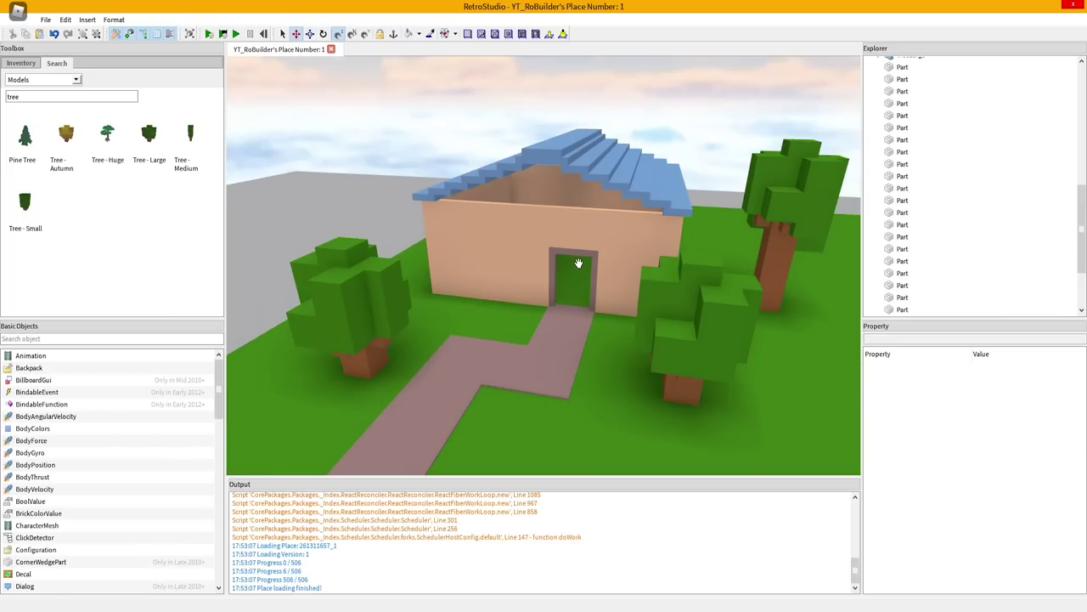
- Duplicate the front wall section beside the door, raise the copy and shorten it from below into a low strip atop the wall
{"action": "scroll", "coordinate": [554, 255], "scroll_direction": "up", "scroll_amount": 2}
{"action": "right_click_drag", "start_coordinate": [583, 254], "coordinate": [583, 204]}
{"action": "scroll", "coordinate": [583, 238], "scroll_direction": "up", "scroll_amount": 4}
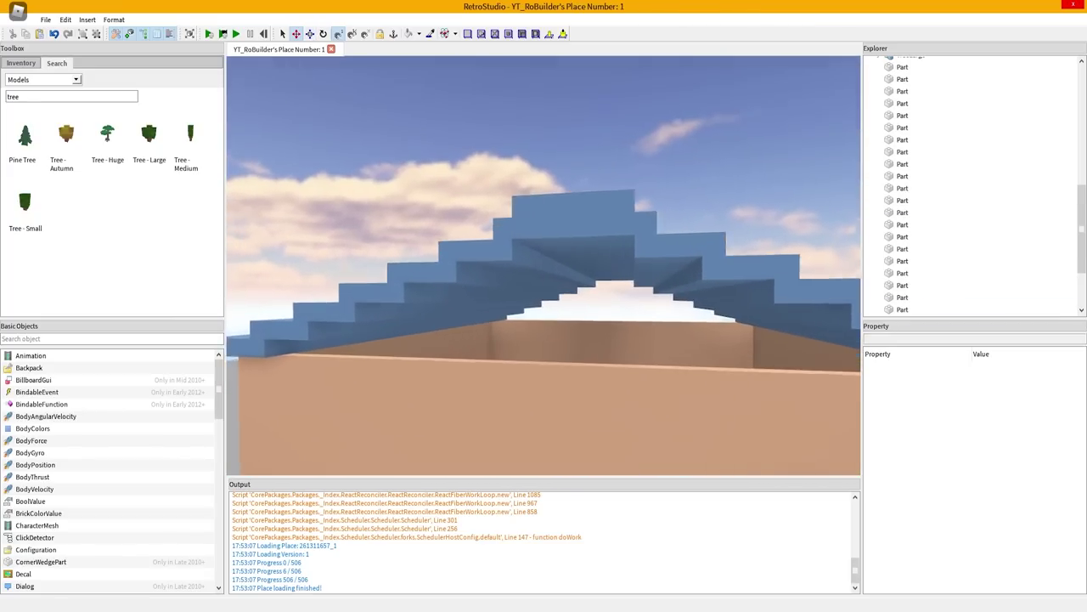
{"action": "scroll", "coordinate": [623, 263], "scroll_direction": "up", "scroll_amount": 1}
{"action": "right_click_drag", "start_coordinate": [624, 247], "coordinate": [552, 297]}
{"action": "left_click", "coordinate": [633, 264]}
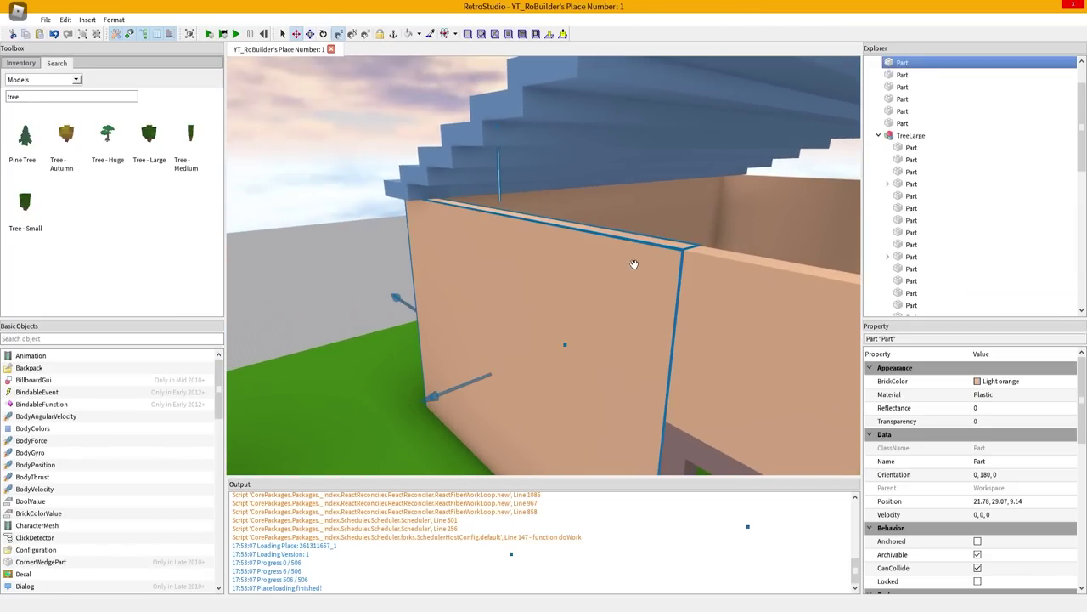
{"action": "right_click_drag", "start_coordinate": [633, 264], "coordinate": [680, 281]}
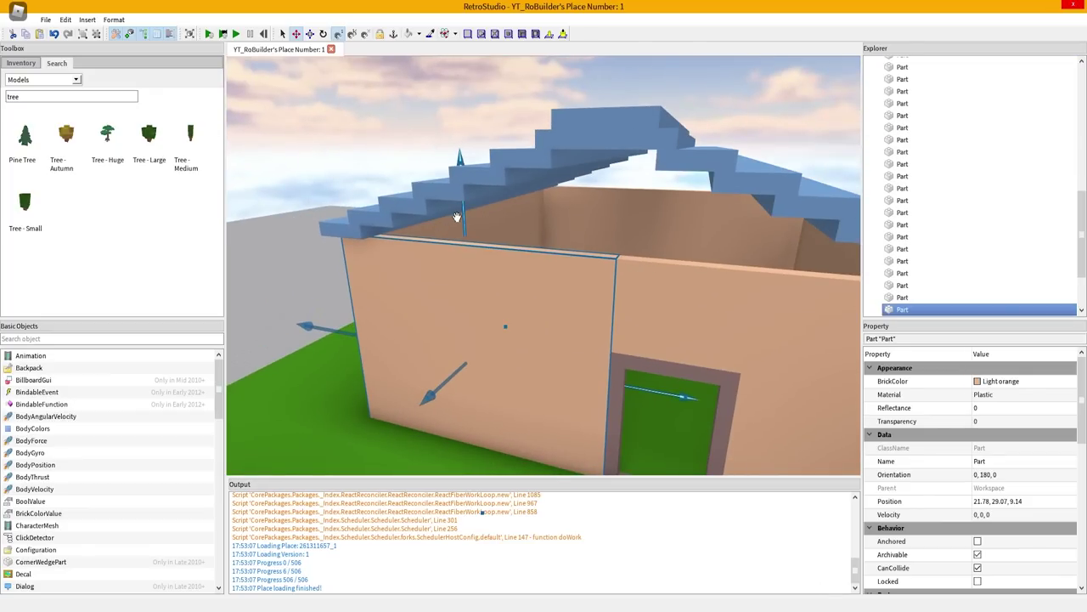
{"action": "left_click_drag", "start_coordinate": [458, 206], "coordinate": [460, 197]}
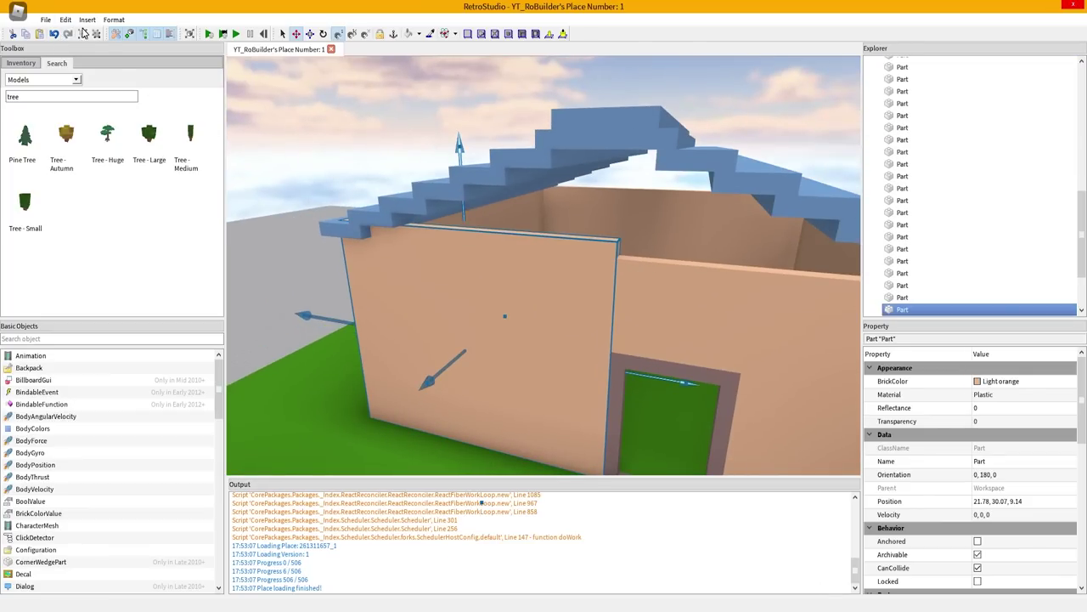
{"action": "left_click", "coordinate": [312, 34]}
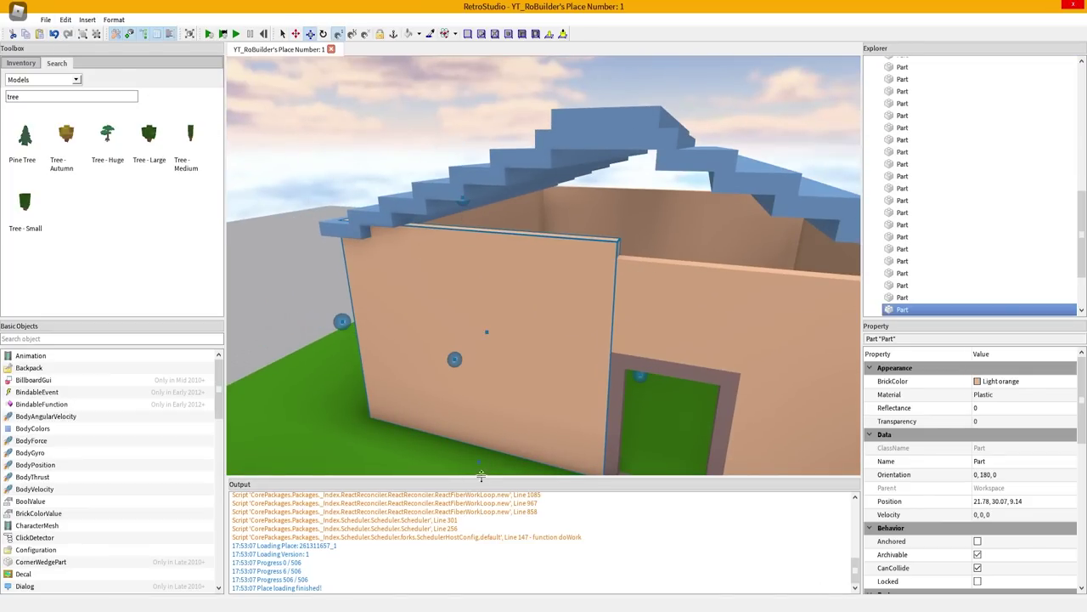
{"action": "left_click_drag", "start_coordinate": [481, 459], "coordinate": [375, 221]}
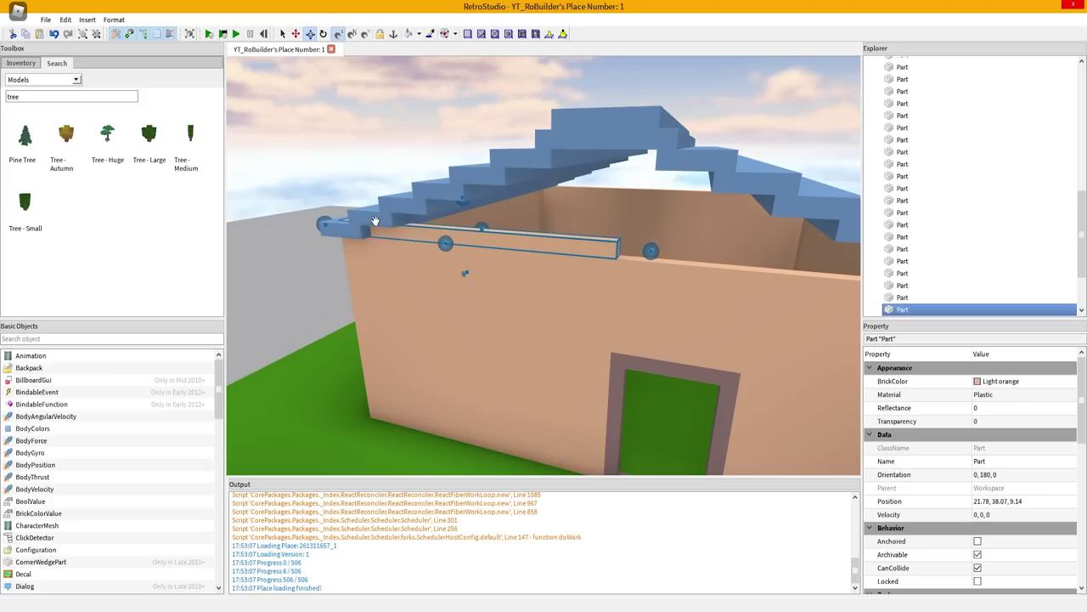
- Shorten the strip atop the front wall at its outer end so it clears the lowest roof step
{"action": "left_click", "coordinate": [324, 217]}
{"action": "left_click", "coordinate": [430, 227]}
{"action": "left_click", "coordinate": [315, 226]}
{"action": "left_click", "coordinate": [421, 234]}
{"action": "scroll", "coordinate": [350, 229], "scroll_direction": "up", "scroll_amount": 3}
{"action": "right_click_drag", "start_coordinate": [518, 265], "coordinate": [127, 190]}
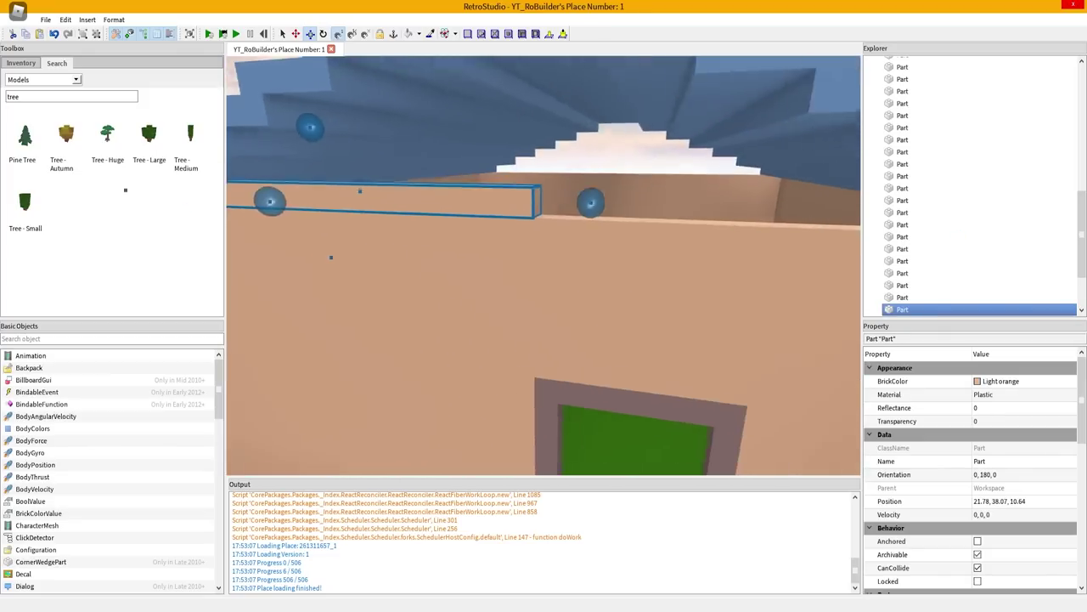
- Extend the strip's inner end across the full front wall and trim its ends to fit between the two roof slopes
{"action": "scroll", "coordinate": [546, 235], "scroll_direction": "down", "scroll_amount": 4}
{"action": "left_click_drag", "start_coordinate": [542, 256], "coordinate": [718, 303]}
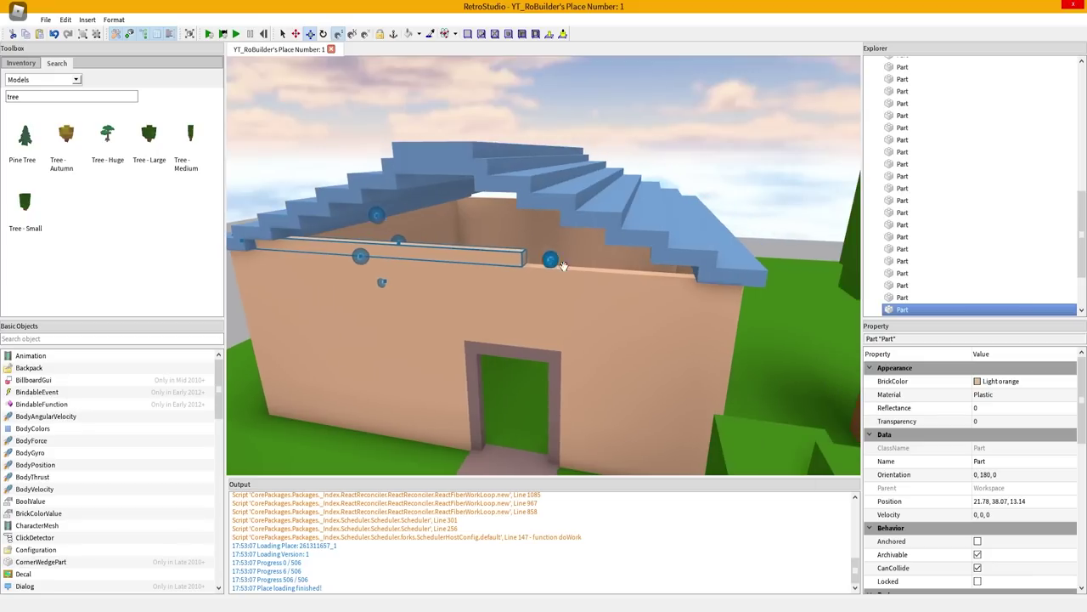
{"action": "scroll", "coordinate": [718, 303], "scroll_direction": "up", "scroll_amount": 3}
{"action": "right_click_drag", "start_coordinate": [719, 303], "coordinate": [179, 298]}
{"action": "scroll", "coordinate": [612, 274], "scroll_direction": "down", "scroll_amount": 3}
{"action": "key", "text": "ctrl+d"}
{"action": "right_click_drag", "start_coordinate": [763, 262], "coordinate": [803, 275]}
{"action": "left_click_drag", "start_coordinate": [769, 301], "coordinate": [725, 304]}
{"action": "right_click_drag", "start_coordinate": [725, 304], "coordinate": [602, 306]}
{"action": "key", "text": "a"}
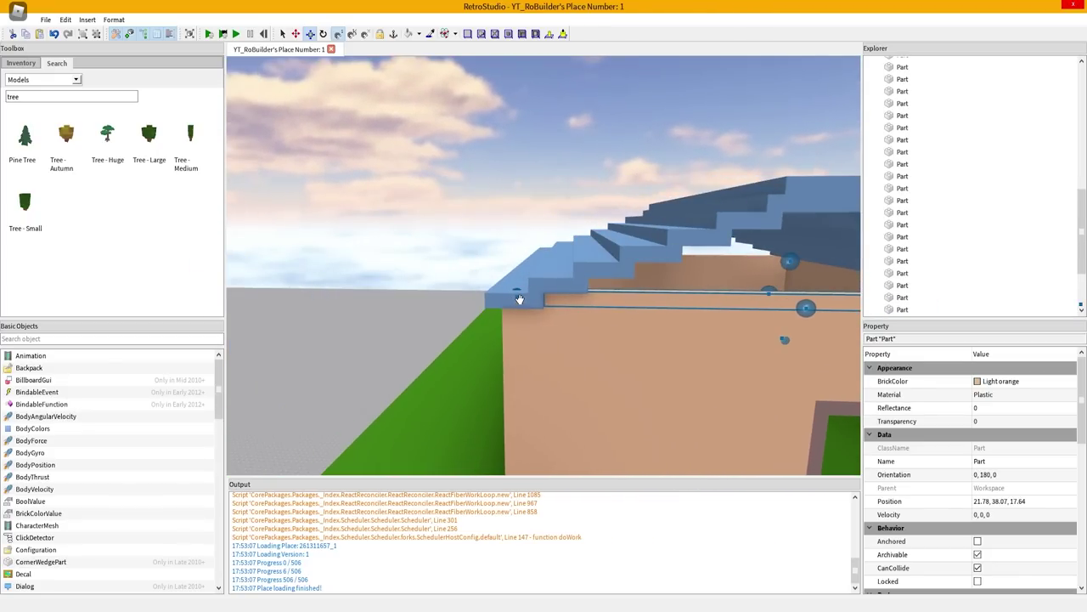
{"action": "left_click_drag", "start_coordinate": [518, 296], "coordinate": [554, 297]}
{"action": "key", "text": "d"}
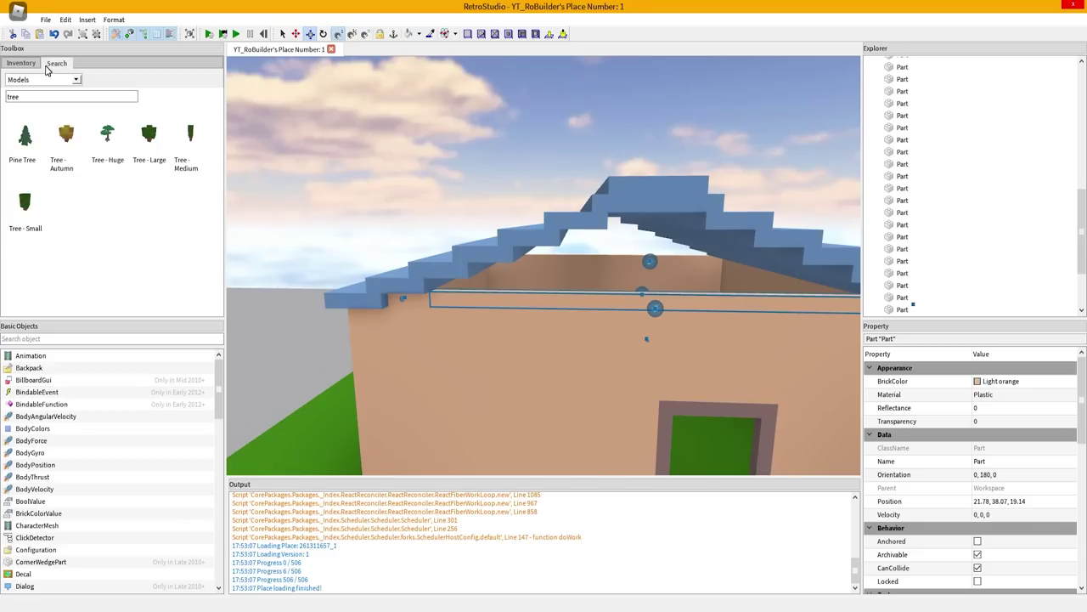
- Raise the strip by one stud and stack copies of it up to height 43.07 beneath the roof peak
{"action": "left_click", "coordinate": [295, 35]}
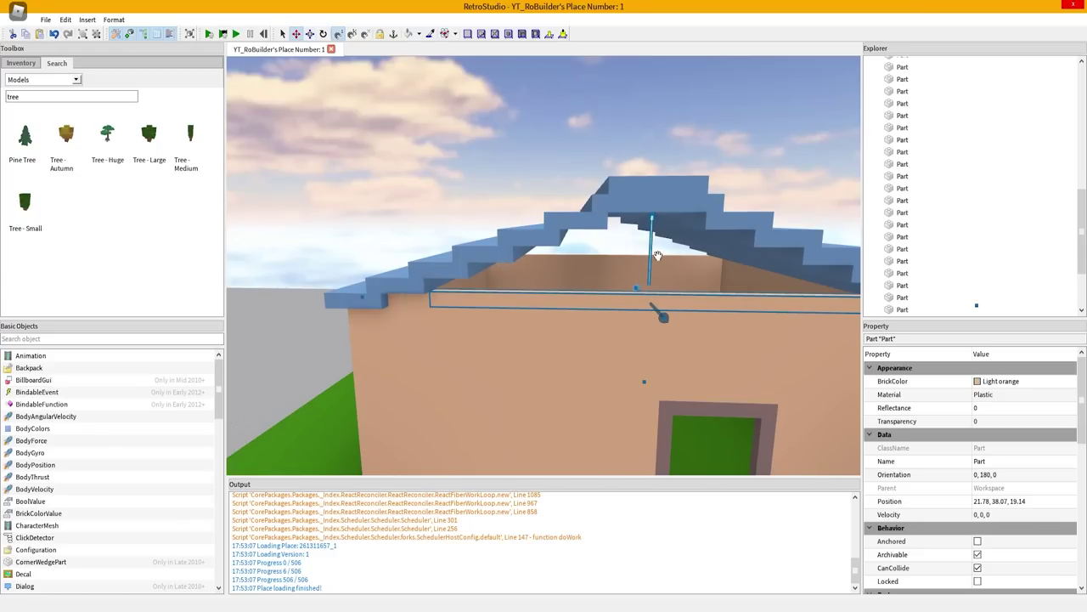
{"action": "left_click_drag", "start_coordinate": [654, 252], "coordinate": [654, 234]}
{"action": "mouse_move", "coordinate": [654, 234]}
{"action": "right_mouse_down"}
{"action": "mouse_move", "coordinate": [663, 242]}
{"action": "mouse_move", "coordinate": [656, 257]}
{"action": "mouse_move", "coordinate": [648, 251]}
{"action": "right_mouse_up"}
{"action": "key", "text": "d"}
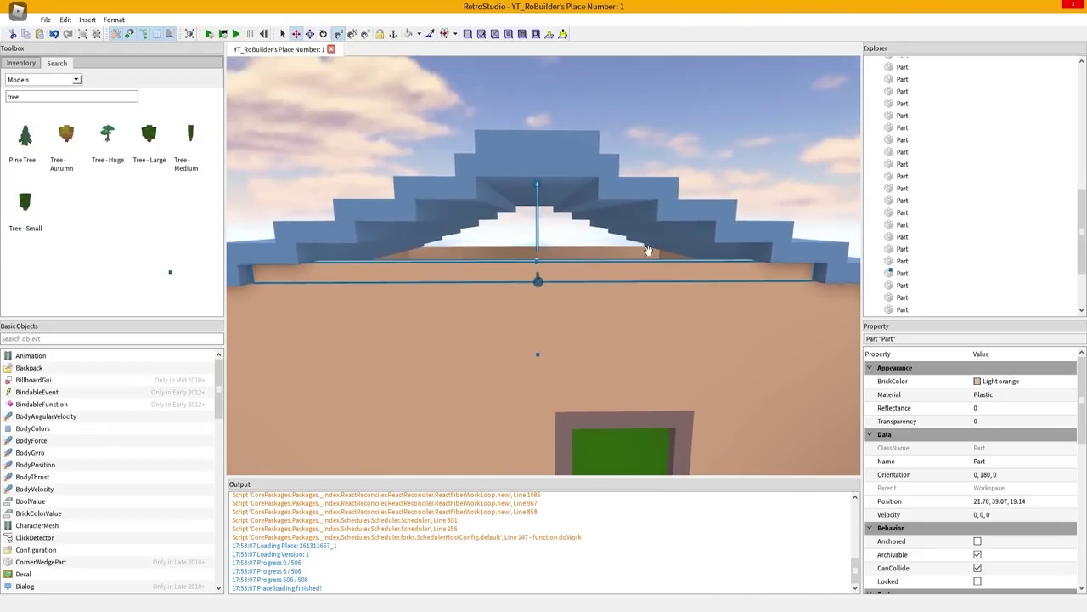
{"action": "left_click_drag", "start_coordinate": [537, 226], "coordinate": [525, 167]}
{"action": "key", "text": "ctrl+v"}
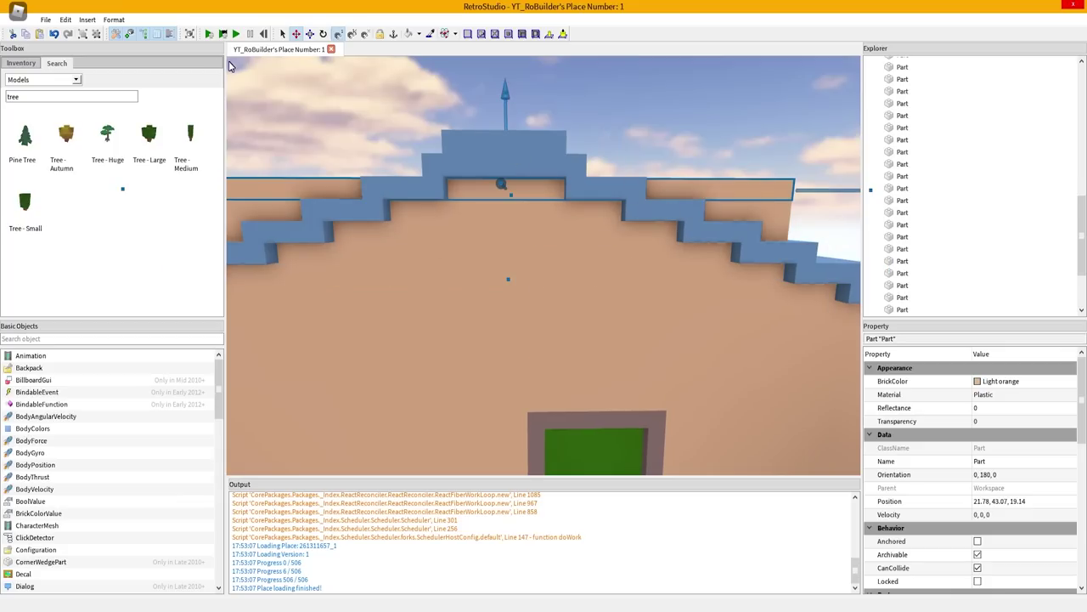
- Shorten the topmost gable strip at both ends to fit between the roof steps under the peak
{"action": "left_click", "coordinate": [312, 34]}
{"action": "left_click_drag", "start_coordinate": [824, 194], "coordinate": [605, 198]}
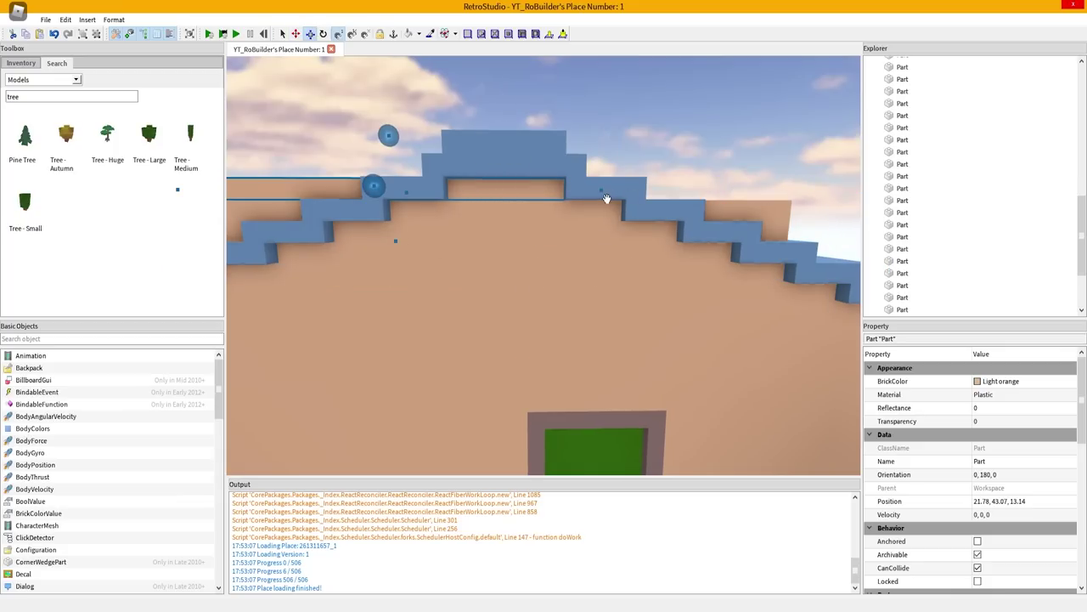
{"action": "key", "text": "a"}
{"action": "key", "text": "d"}
{"action": "left_click_drag", "start_coordinate": [360, 191], "coordinate": [474, 184]}
- Shorten the second gable strip from the top at both ends to match the roof steps beside it
{"action": "left_click", "coordinate": [324, 213]}
{"action": "left_click_drag", "start_coordinate": [245, 211], "coordinate": [410, 201]}
{"action": "key", "text": "d"}
{"action": "left_click_drag", "start_coordinate": [767, 209], "coordinate": [637, 212]}
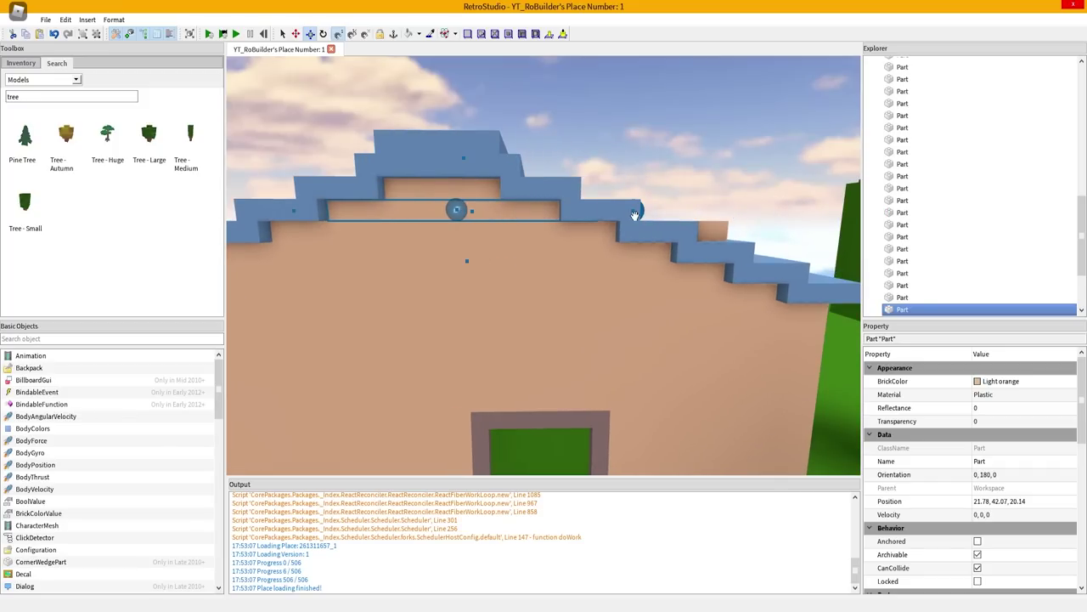
{"action": "mouse_move", "coordinate": [636, 212]}
{"action": "right_mouse_down"}
{"action": "mouse_move", "coordinate": [632, 280]}
{"action": "mouse_move", "coordinate": [636, 225]}
{"action": "mouse_move", "coordinate": [625, 214]}
{"action": "right_mouse_up"}
{"action": "key", "text": "s"}
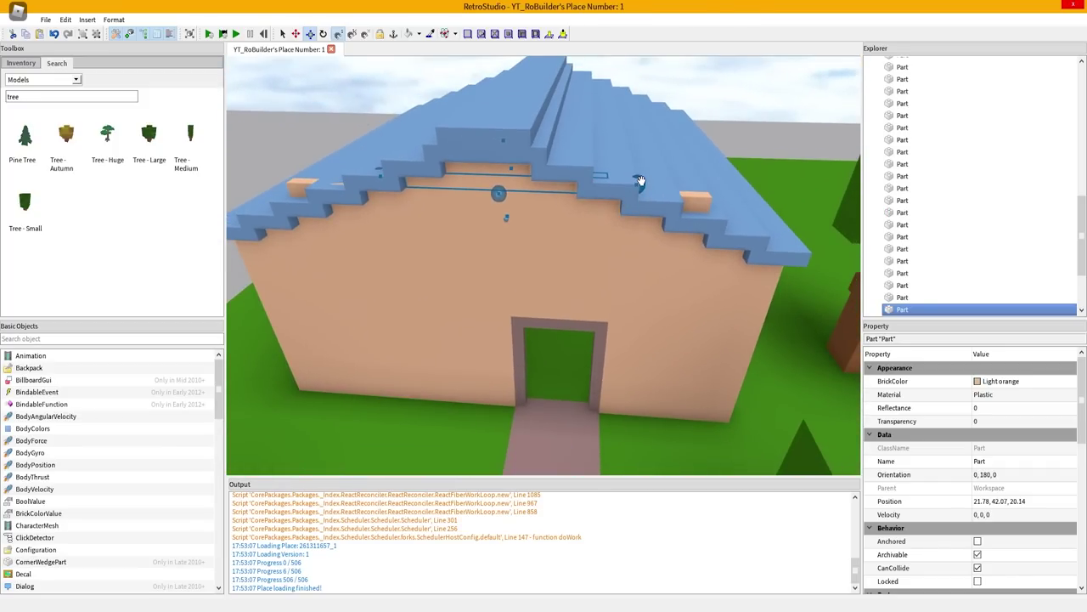
{"action": "left_click_drag", "start_coordinate": [641, 181], "coordinate": [626, 181]}
- Trim both ends of the remaining lower gable strips so none stick out beyond the stepped roof
{"action": "left_click", "coordinate": [655, 219]}
{"action": "key", "text": "w"}
{"action": "right_click_drag", "start_coordinate": [662, 226], "coordinate": [646, 252]}
{"action": "key", "text": "s"}
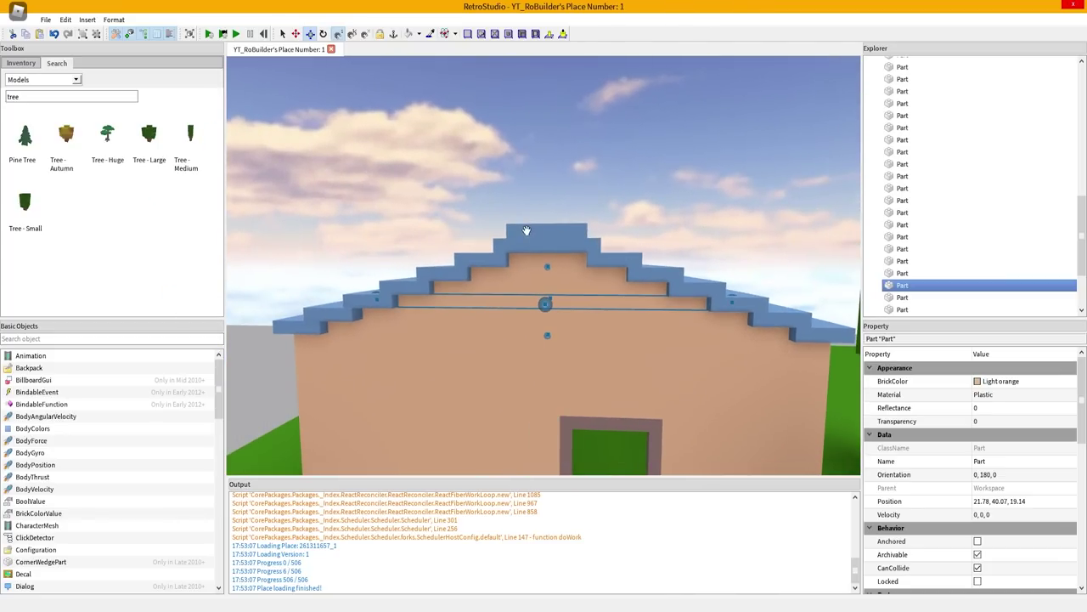
- Duplicate all the gable strips together and move the copies through the house toward the back wall
{"action": "left_click", "coordinate": [572, 263]}
{"action": "left_click", "coordinate": [583, 276], "text": "ctrl"}
{"action": "left_click", "coordinate": [589, 291], "text": "ctrl"}
{"action": "left_click", "coordinate": [594, 303], "text": "ctrl"}
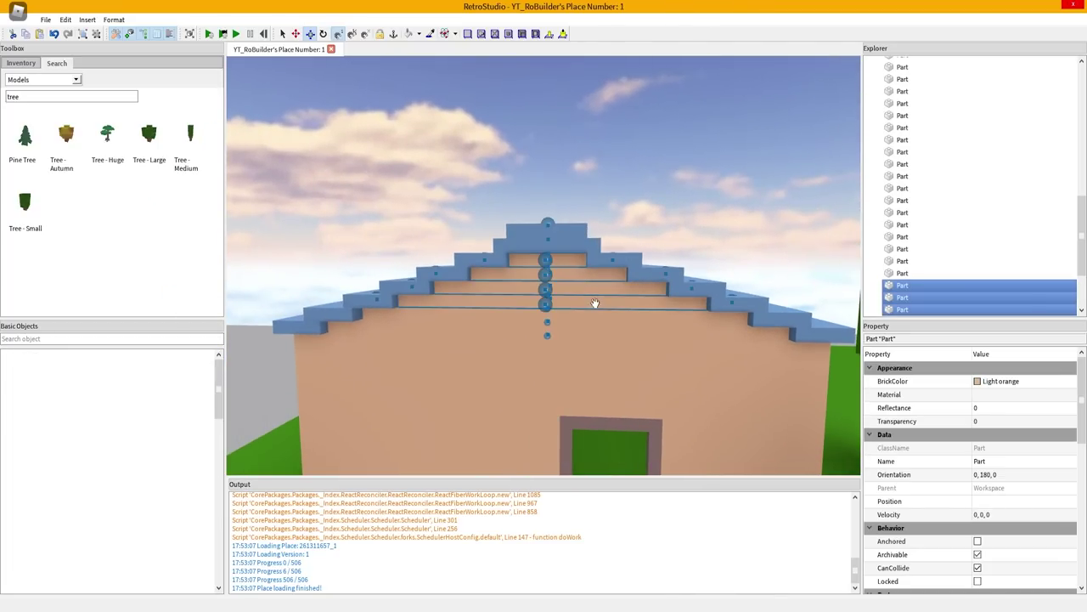
{"action": "left_click", "coordinate": [600, 317], "text": "ctrl"}
{"action": "left_click", "coordinate": [602, 333], "text": "ctrl"}
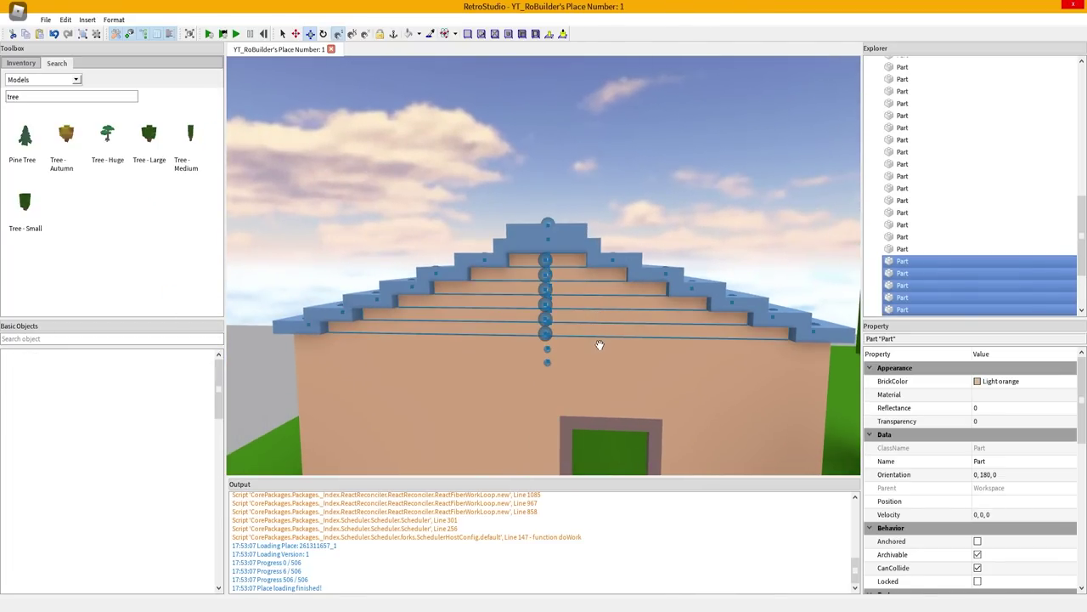
{"action": "left_click", "coordinate": [598, 336], "text": "ctrl"}
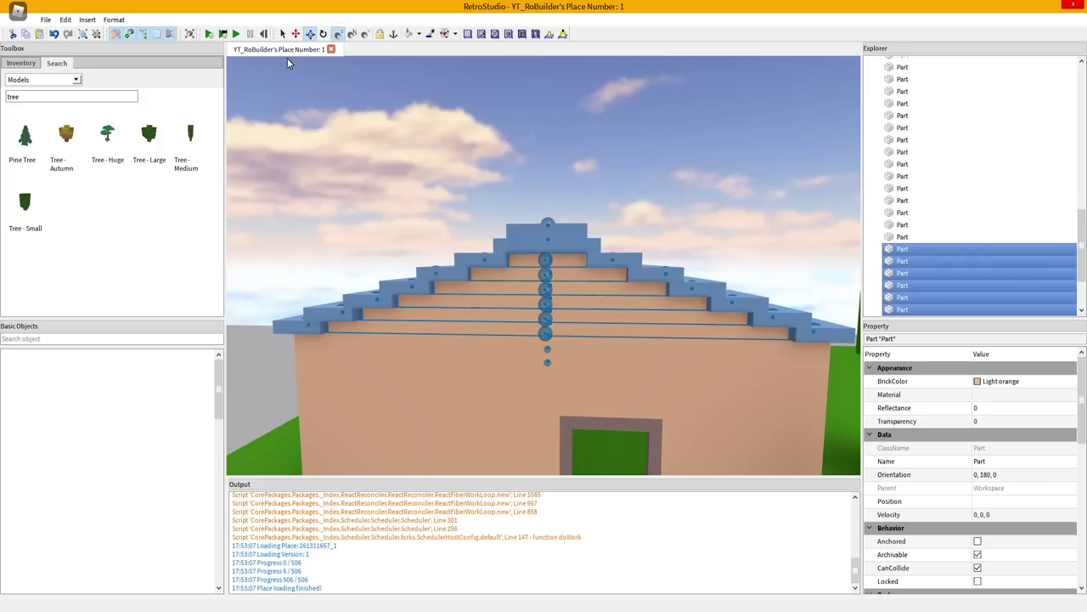
{"action": "left_click", "coordinate": [295, 35]}
{"action": "scroll", "coordinate": [552, 212], "scroll_direction": "up", "scroll_amount": 5}
{"action": "right_click_drag", "start_coordinate": [629, 243], "coordinate": [604, 243]}
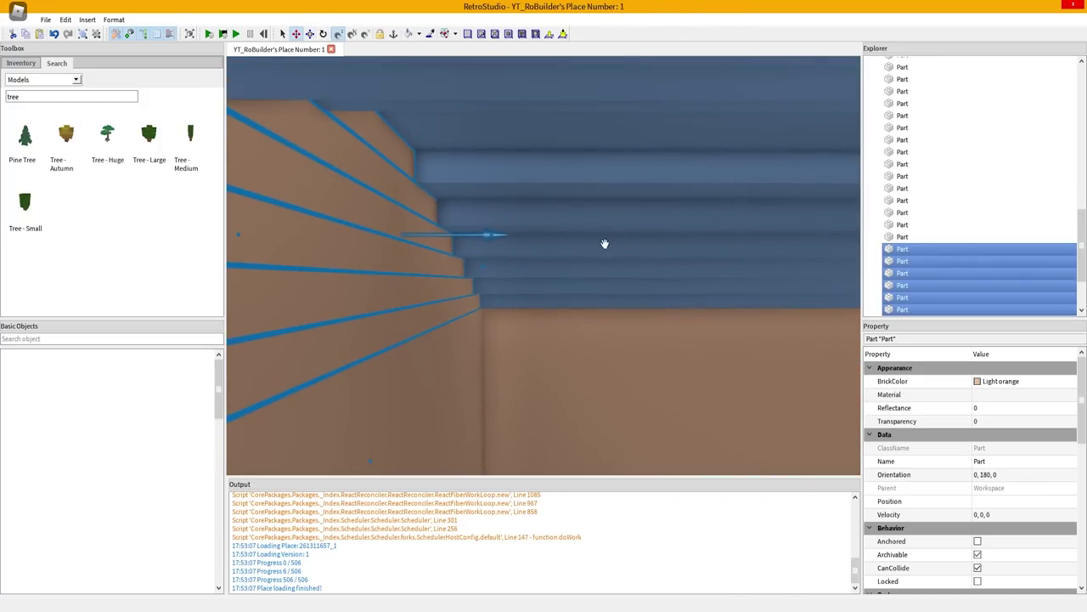
{"action": "key", "text": "d"}
{"action": "mouse_move", "coordinate": [494, 236]}
{"action": "left_mouse_down"}
{"action": "mouse_move", "coordinate": [543, 234]}
{"action": "mouse_move", "coordinate": [499, 260]}
{"action": "mouse_move", "coordinate": [519, 238]}
{"action": "mouse_move", "coordinate": [501, 241]}
{"action": "left_mouse_up"}
{"action": "left_click", "coordinate": [502, 241]}
- Split the front wall section beside the door into two narrower pieces with a window-wide gap between them
{"action": "right_click_drag", "start_coordinate": [501, 241], "coordinate": [393, 265]}
{"action": "key", "text": "s"}
{"action": "key", "text": "w"}
{"action": "key", "text": "w"}
{"action": "right_click_drag", "start_coordinate": [637, 217], "coordinate": [585, 231]}
{"action": "key", "text": "s"}
{"action": "left_click", "coordinate": [519, 222]}
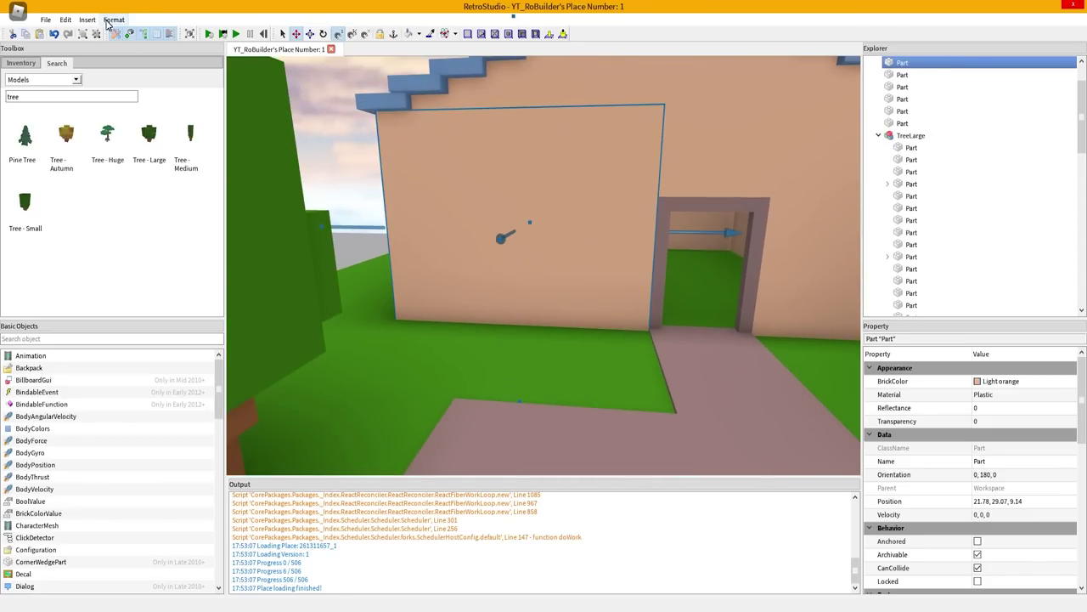
{"action": "left_click", "coordinate": [310, 35]}
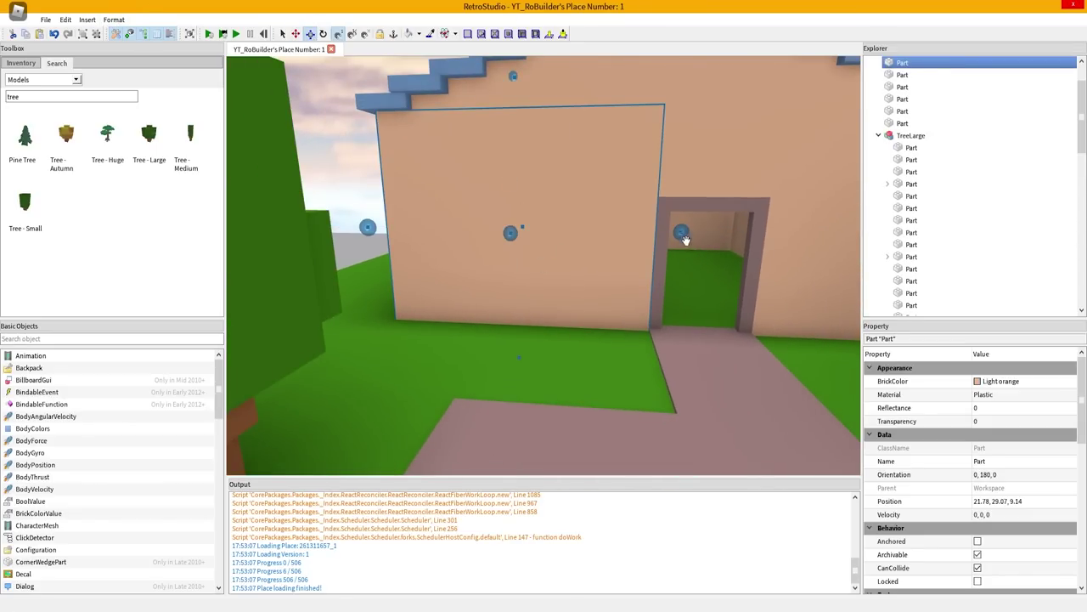
{"action": "left_click_drag", "start_coordinate": [684, 237], "coordinate": [539, 233]}
{"action": "key", "text": "ctrl+d"}
{"action": "left_click_drag", "start_coordinate": [539, 233], "coordinate": [683, 227]}
{"action": "left_click_drag", "start_coordinate": [368, 227], "coordinate": [505, 230]}
- Shorten the wall piece above the window gap from below to leave a roughly square window opening
{"action": "left_click", "coordinate": [470, 202]}
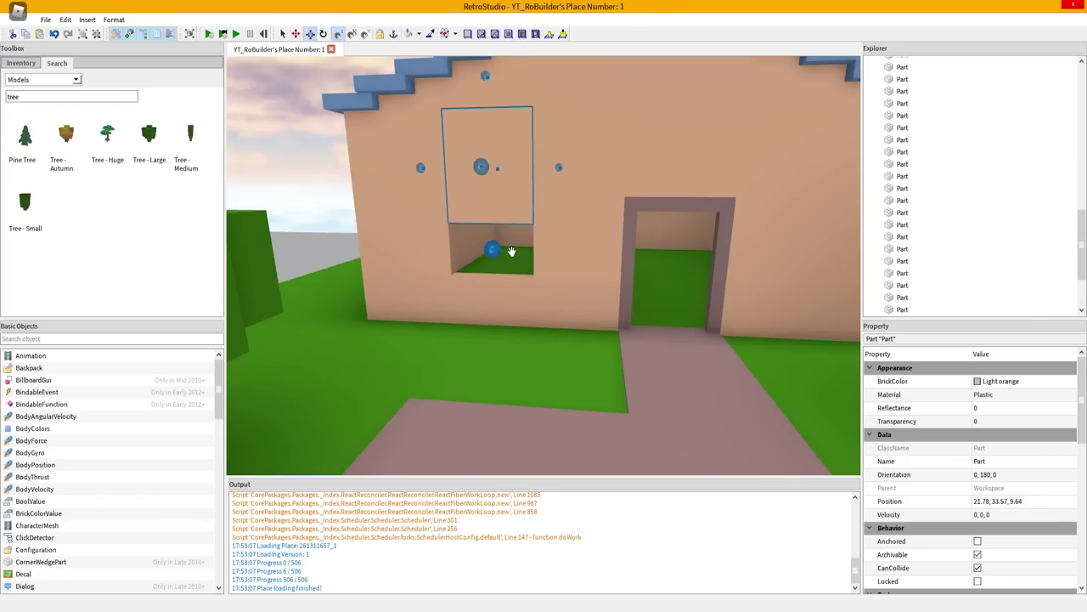
{"action": "left_click_drag", "start_coordinate": [493, 241], "coordinate": [514, 234]}
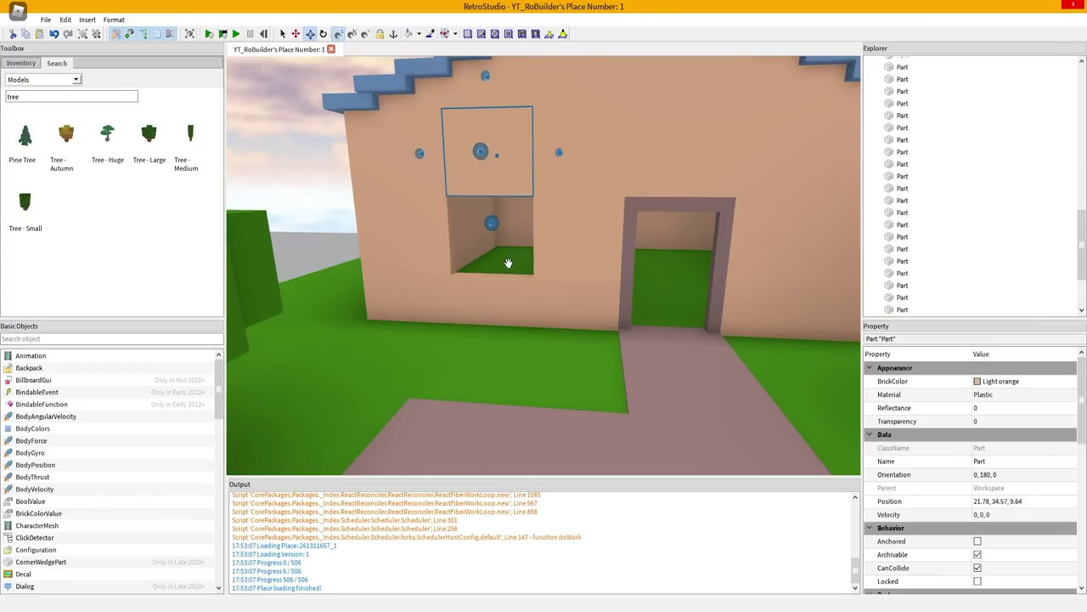
- Build a Sand red frame around all four sides of the window opening using duplicated, resized parts
{"action": "key", "text": "w"}
{"action": "mouse_move", "coordinate": [509, 263]}
{"action": "right_mouse_down"}
{"action": "mouse_move", "coordinate": [509, 252]}
{"action": "mouse_move", "coordinate": [509, 263]}
{"action": "right_mouse_up"}
{"action": "key", "text": "ctrl+d"}
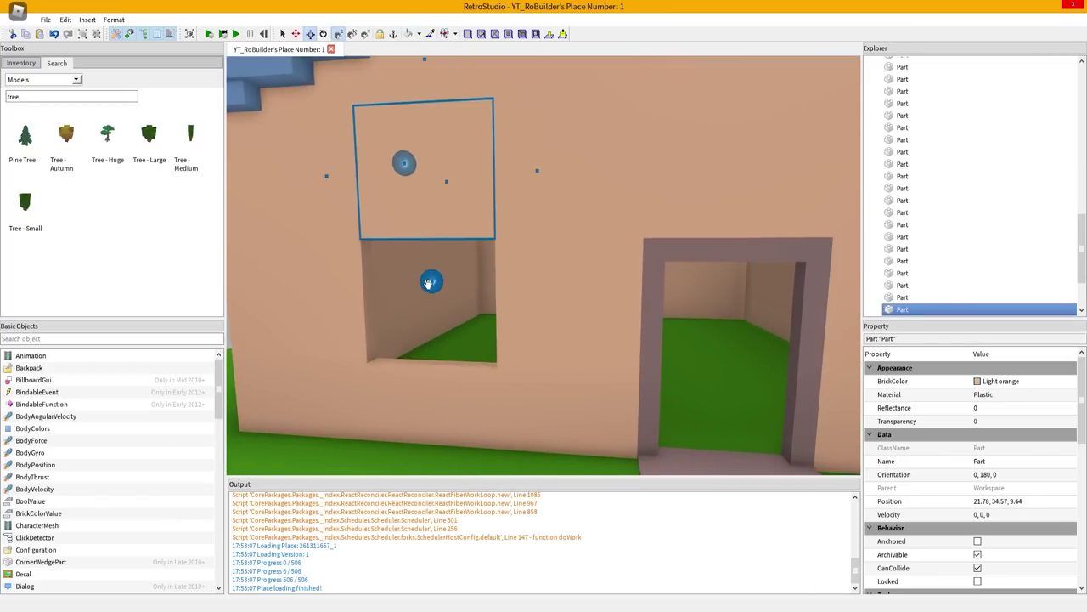
{"action": "left_click_drag", "start_coordinate": [429, 304], "coordinate": [432, 306]}
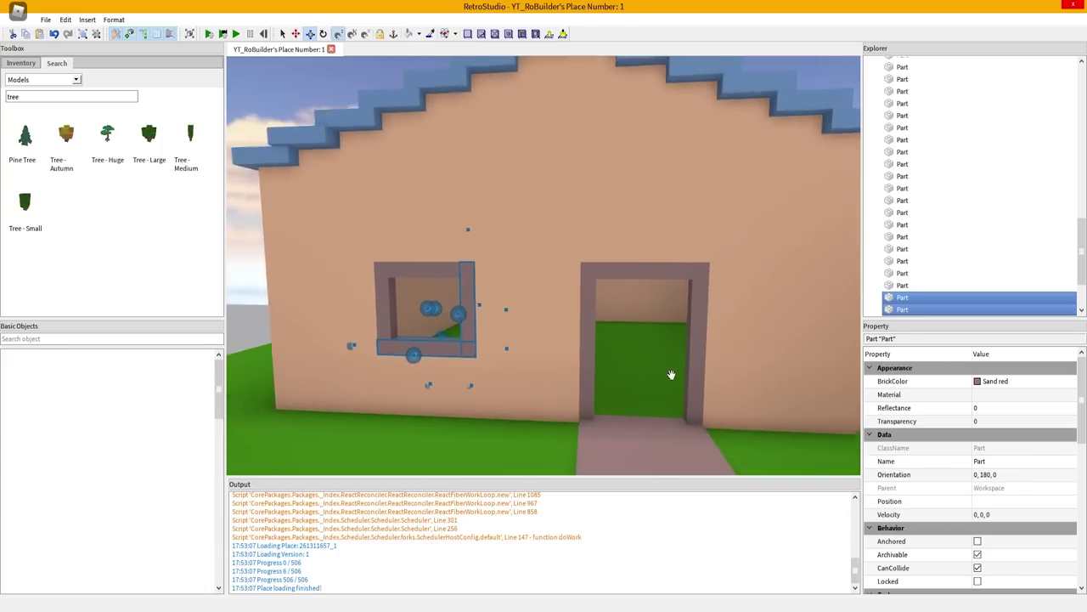
{"action": "key", "text": "s"}
{"action": "mouse_move", "coordinate": [672, 374]}
{"action": "right_mouse_down"}
{"action": "mouse_move", "coordinate": [672, 355]}
{"action": "mouse_move", "coordinate": [672, 395]}
{"action": "right_mouse_up"}
{"action": "left_click", "coordinate": [671, 374]}
- Try the Concrete material on all the path slabs in front of the house
{"action": "key", "text": "w"}
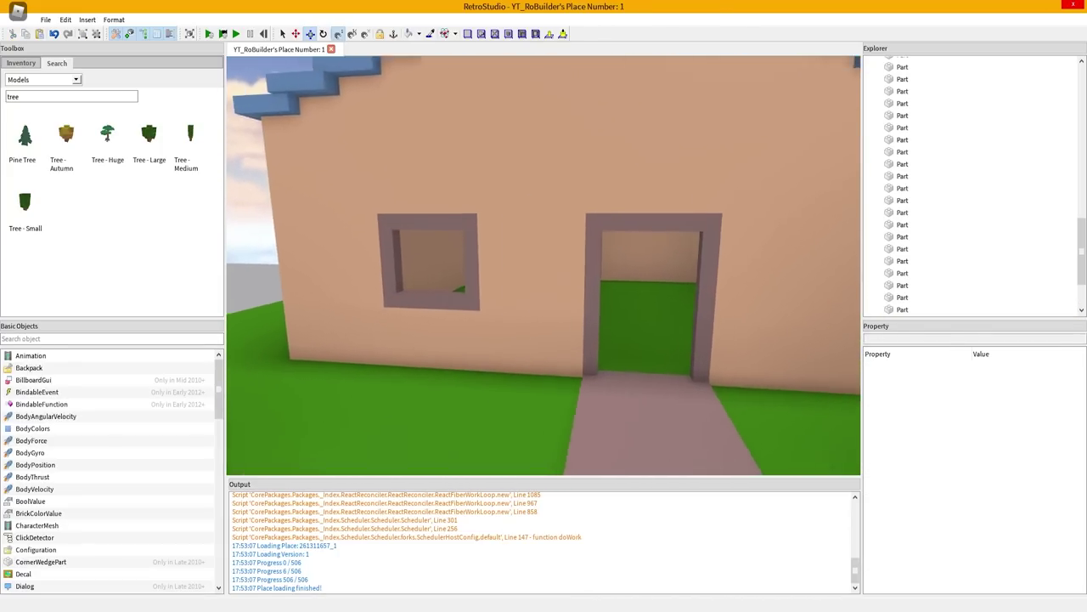
{"action": "key", "text": "s"}
{"action": "mouse_move", "coordinate": [566, 266]}
{"action": "right_mouse_down"}
{"action": "mouse_move", "coordinate": [565, 255]}
{"action": "mouse_move", "coordinate": [549, 254]}
{"action": "mouse_move", "coordinate": [560, 265]}
{"action": "right_mouse_up"}
{"action": "key", "text": "w"}
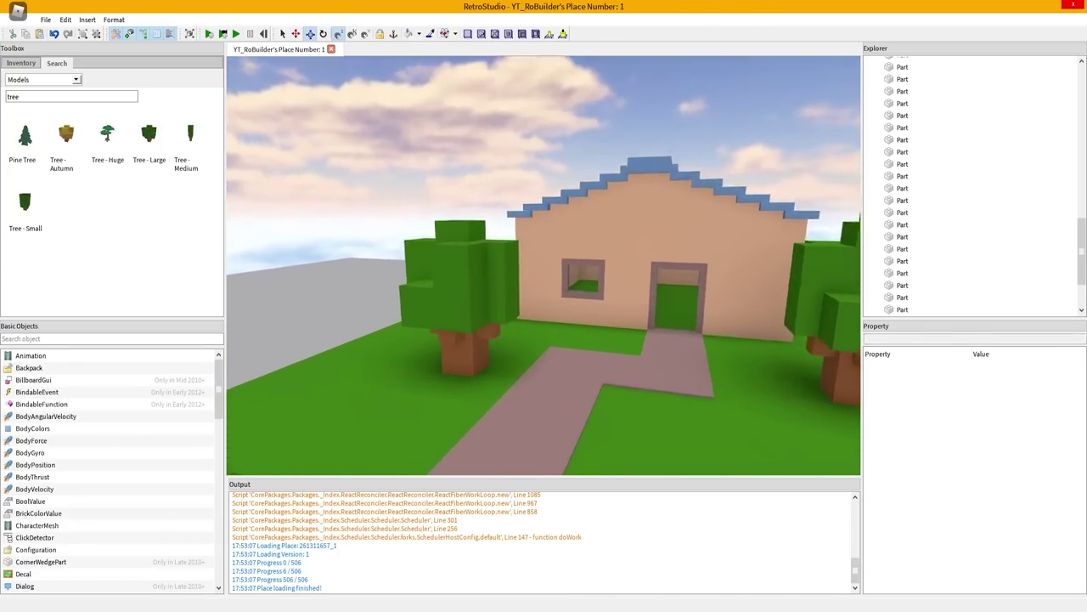
{"action": "right_click_drag", "start_coordinate": [621, 297], "coordinate": [620, 321]}
{"action": "key", "text": "s"}
{"action": "left_click", "coordinate": [434, 277]}
{"action": "left_click", "coordinate": [607, 207], "text": "ctrl"}
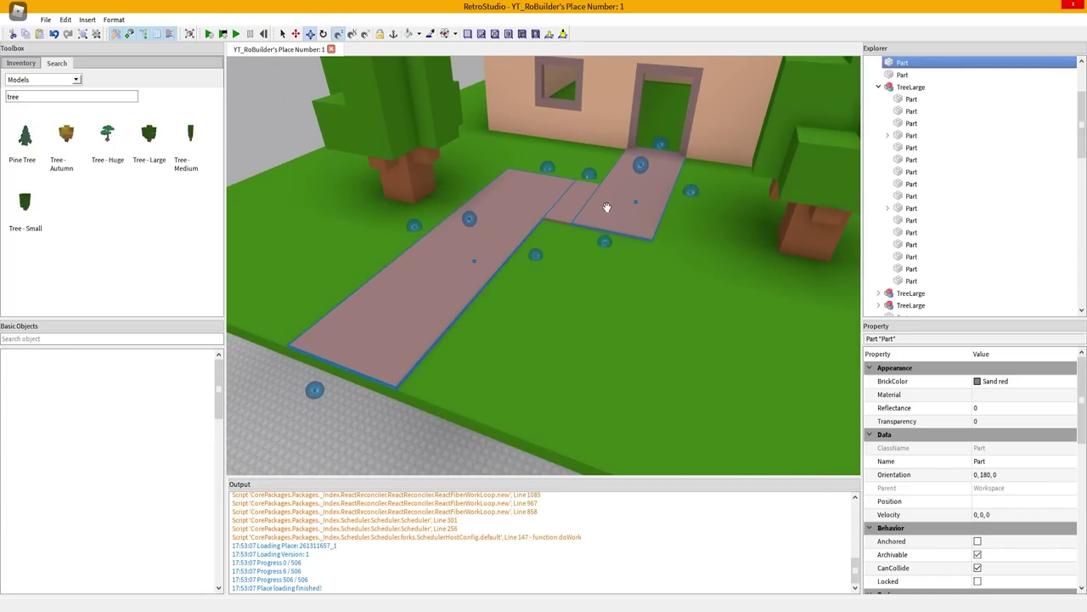
{"action": "left_click", "coordinate": [568, 197], "text": "ctrl"}
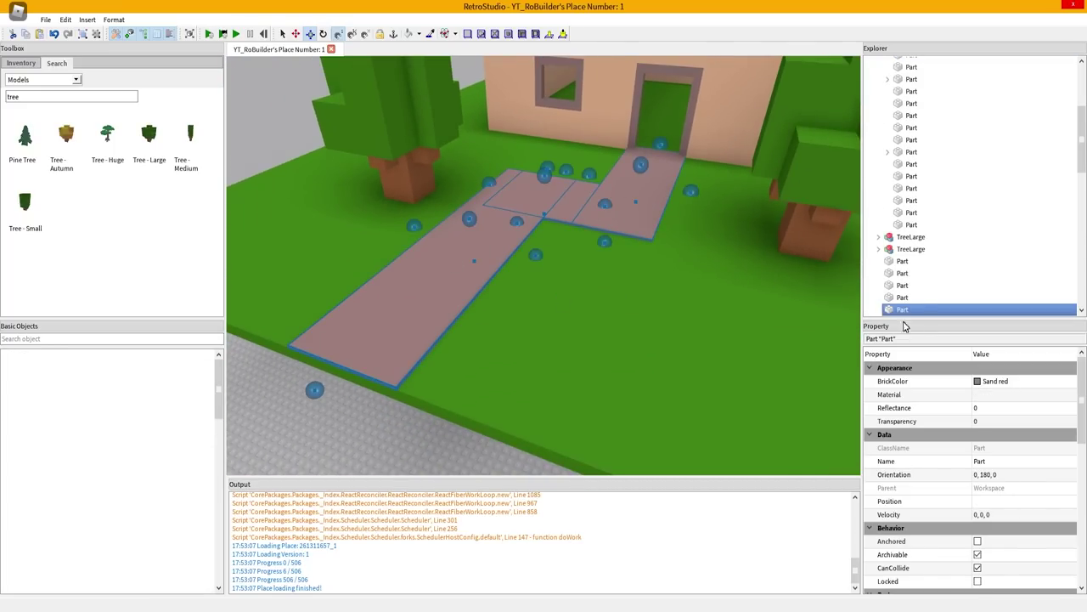
{"action": "left_click", "coordinate": [989, 397]}
{"action": "left_click", "coordinate": [989, 398]}
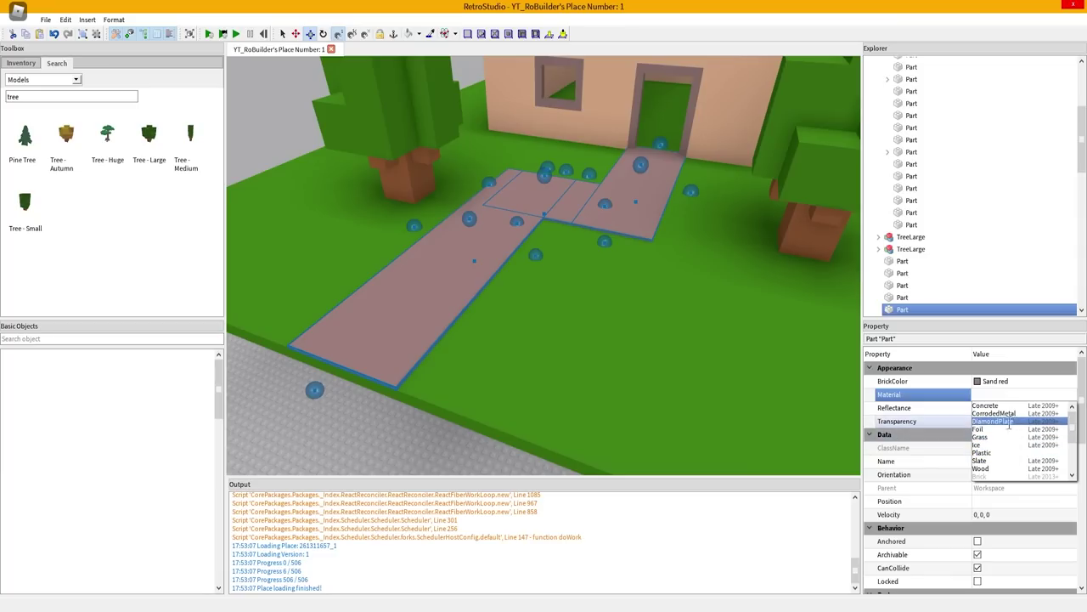
{"action": "left_click", "coordinate": [990, 405]}
{"action": "key", "text": "w"}
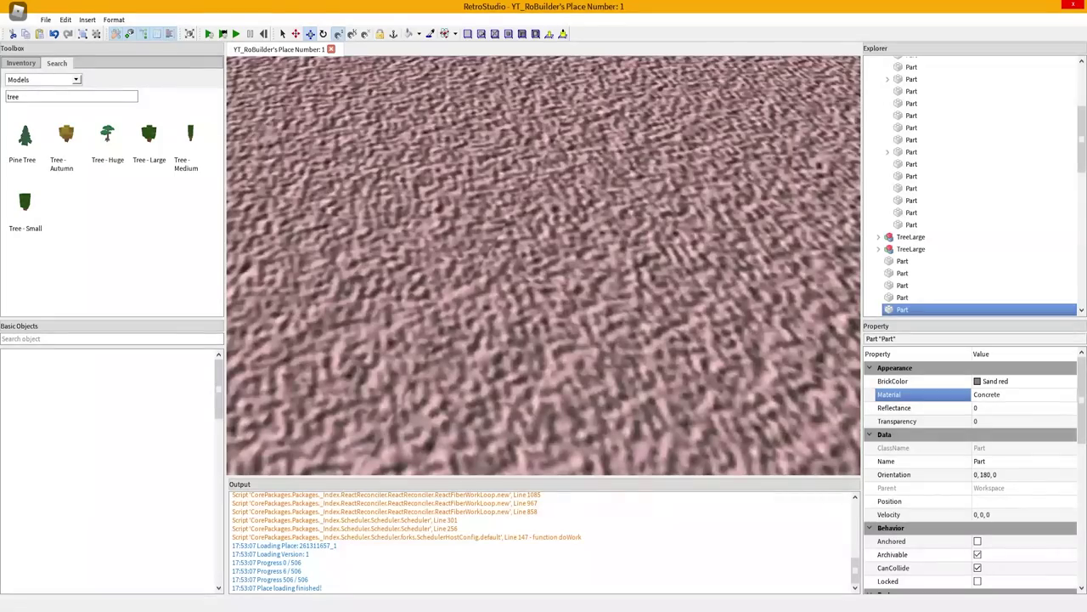
{"action": "key", "text": "s"}
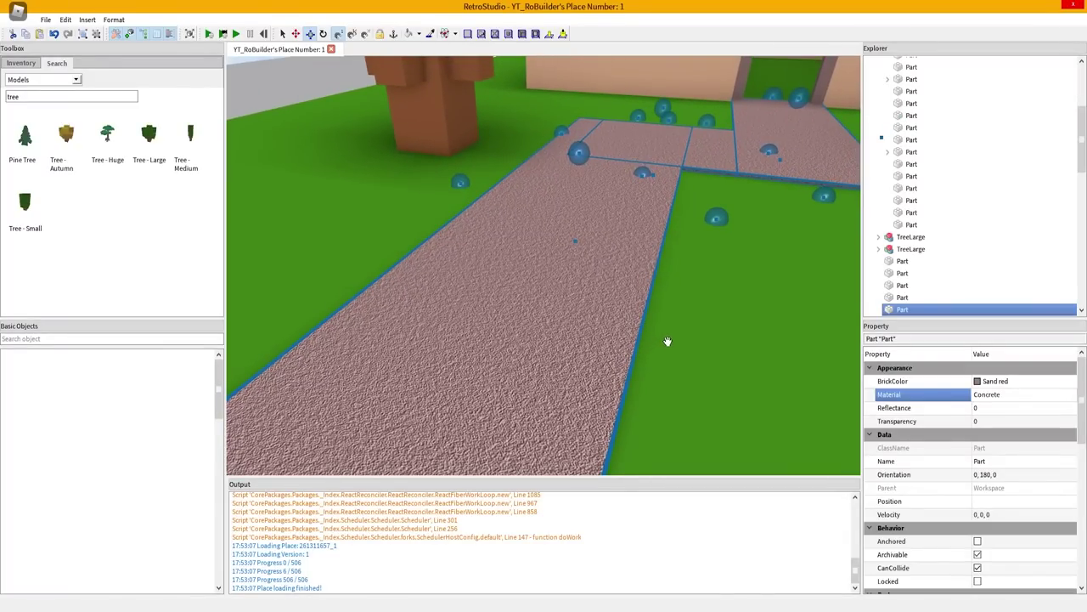
{"action": "scroll", "coordinate": [669, 347], "scroll_direction": "down", "scroll_amount": 10}
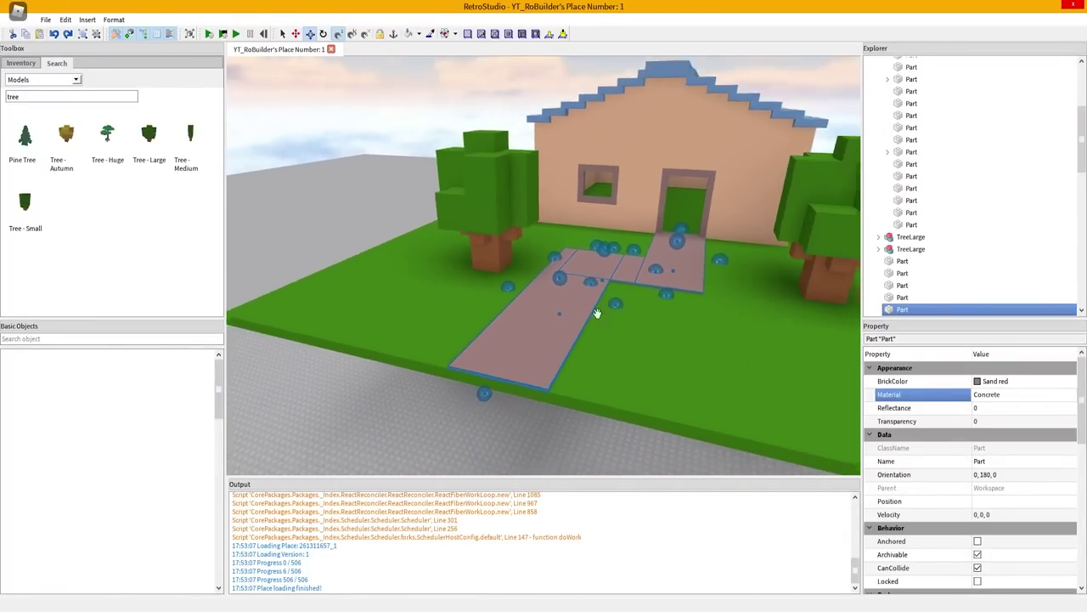
- Clear the tree search from the model library and insert the Admin Only Door model
{"action": "left_click", "coordinate": [408, 197]}
{"action": "right_click_drag", "start_coordinate": [524, 234], "coordinate": [561, 247]}
{"action": "key", "text": "w"}
{"action": "key", "text": "s"}
{"action": "right_click_drag", "start_coordinate": [624, 270], "coordinate": [639, 272]}
{"action": "scroll", "coordinate": [638, 271], "scroll_direction": "up", "scroll_amount": 2}
{"action": "scroll", "coordinate": [626, 267], "scroll_direction": "down", "scroll_amount": 3}
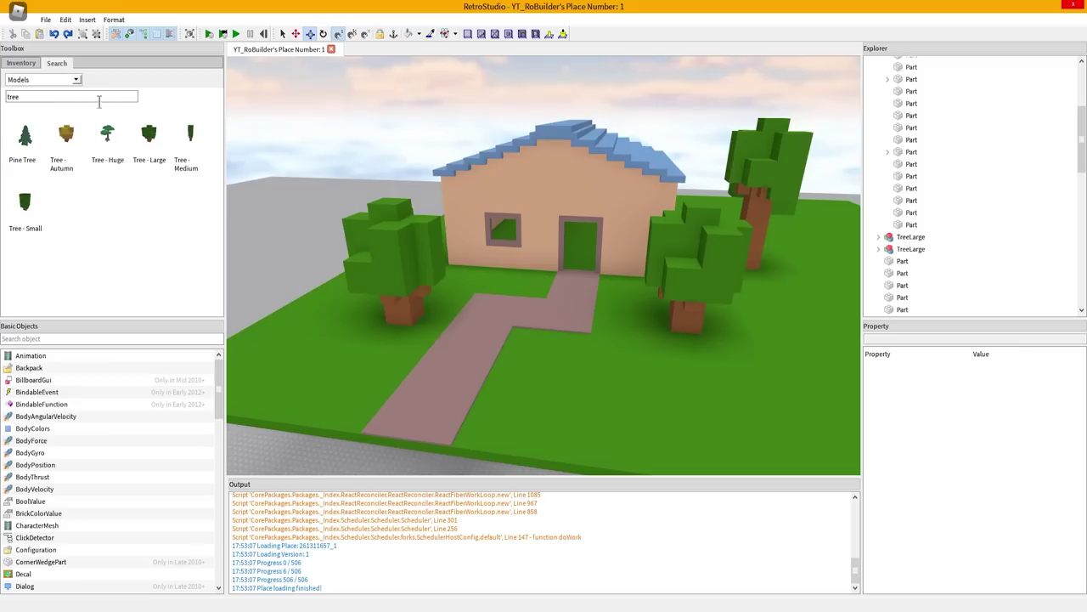
{"action": "key", "text": "BackSpace"}
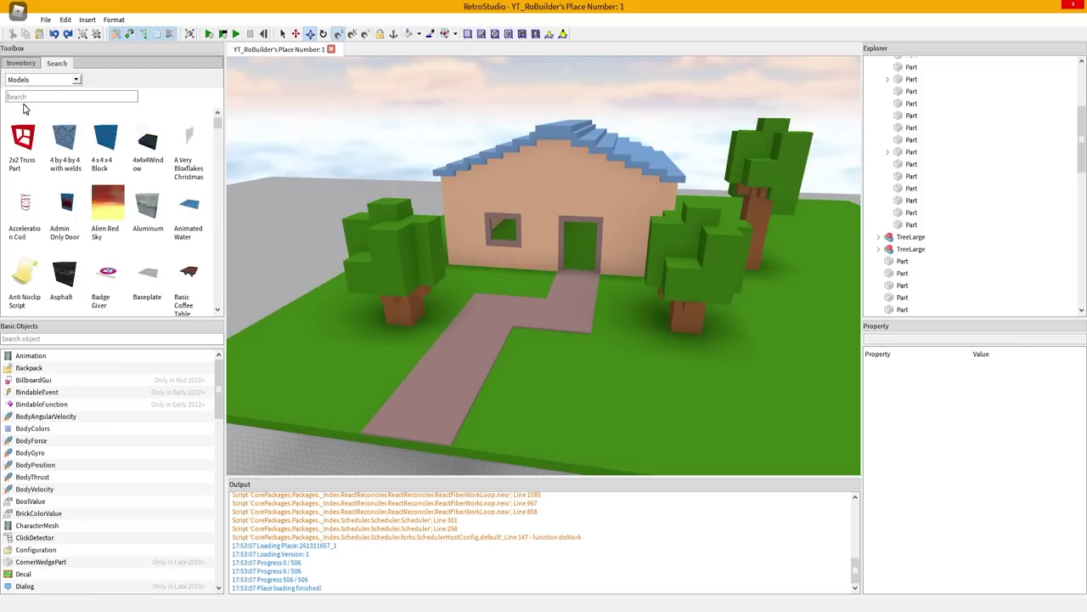
{"action": "left_click", "coordinate": [67, 209]}
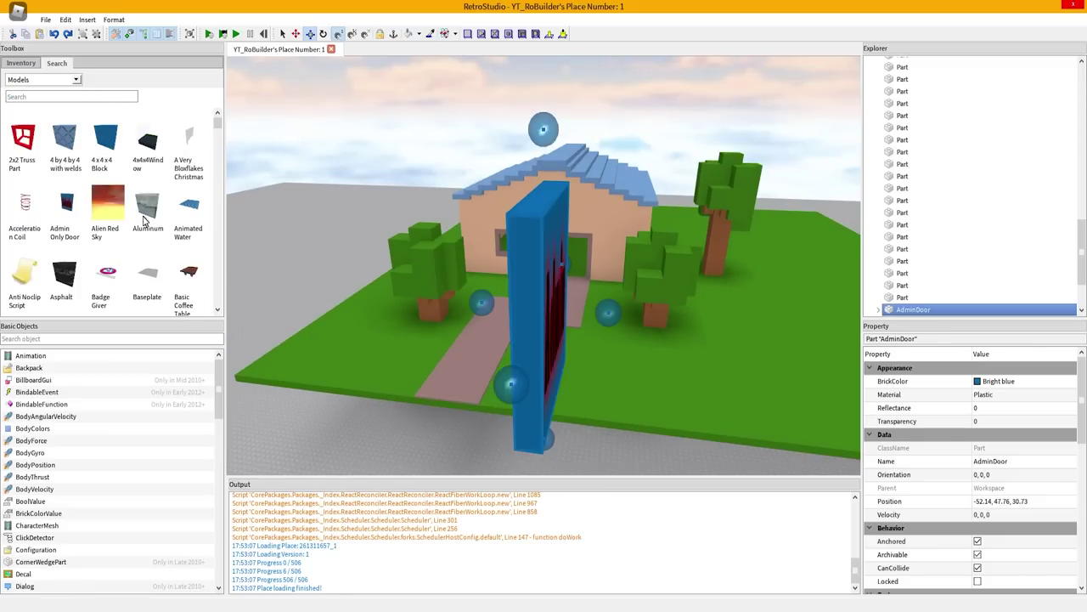
- Move the Admin Only Door onto the lawn beside the path in front of the house
{"action": "key", "text": "d"}
{"action": "right_click_drag", "start_coordinate": [552, 261], "coordinate": [533, 262]}
{"action": "key", "text": "w"}
{"action": "left_click_drag", "start_coordinate": [430, 240], "coordinate": [498, 205]}
{"action": "left_click_drag", "start_coordinate": [421, 181], "coordinate": [497, 151]}
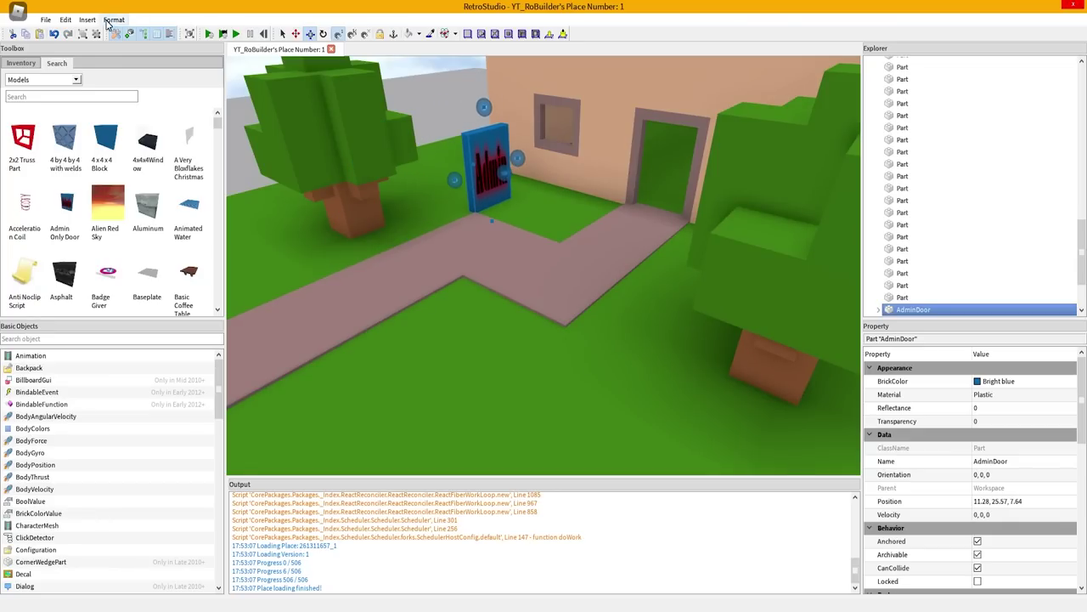
- Rotate the admin door to an orientation of -45 degrees about its vertical axis and deselect it
{"action": "left_click", "coordinate": [323, 35]}
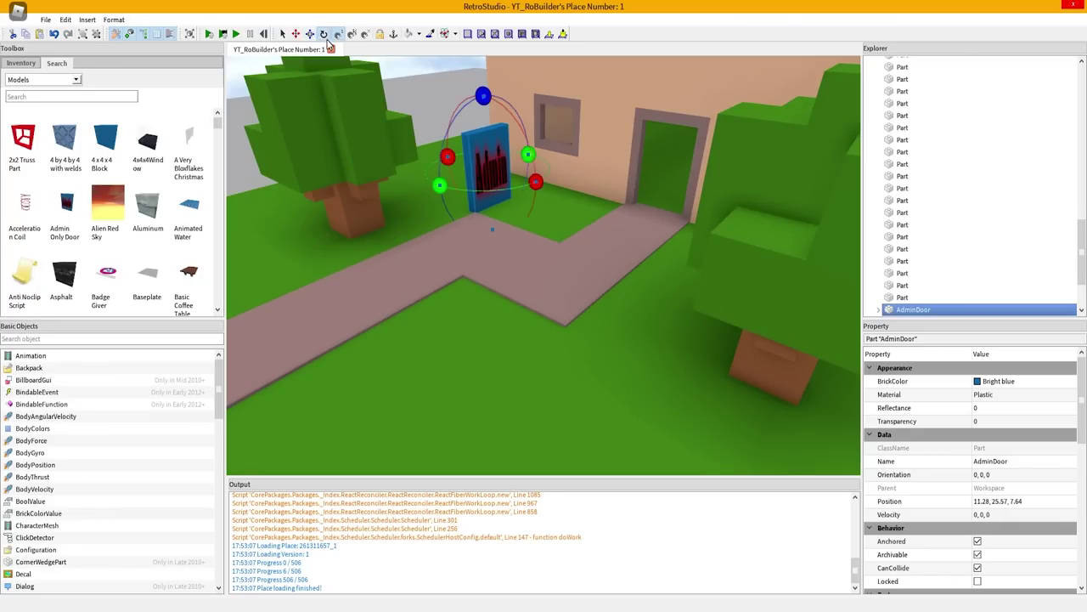
{"action": "mouse_move", "coordinate": [440, 185]}
{"action": "left_mouse_down"}
{"action": "mouse_move", "coordinate": [415, 170]}
{"action": "mouse_move", "coordinate": [422, 178]}
{"action": "left_mouse_up"}
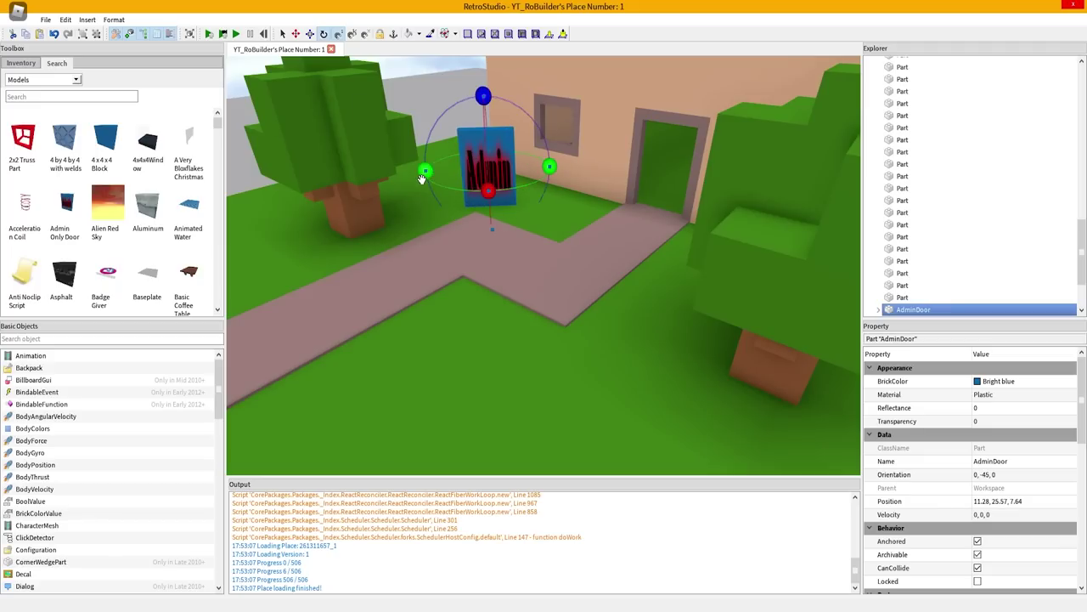
{"action": "right_click_drag", "start_coordinate": [428, 160], "coordinate": [505, 134]}
{"action": "left_click", "coordinate": [428, 110]}
{"action": "key", "text": "s"}
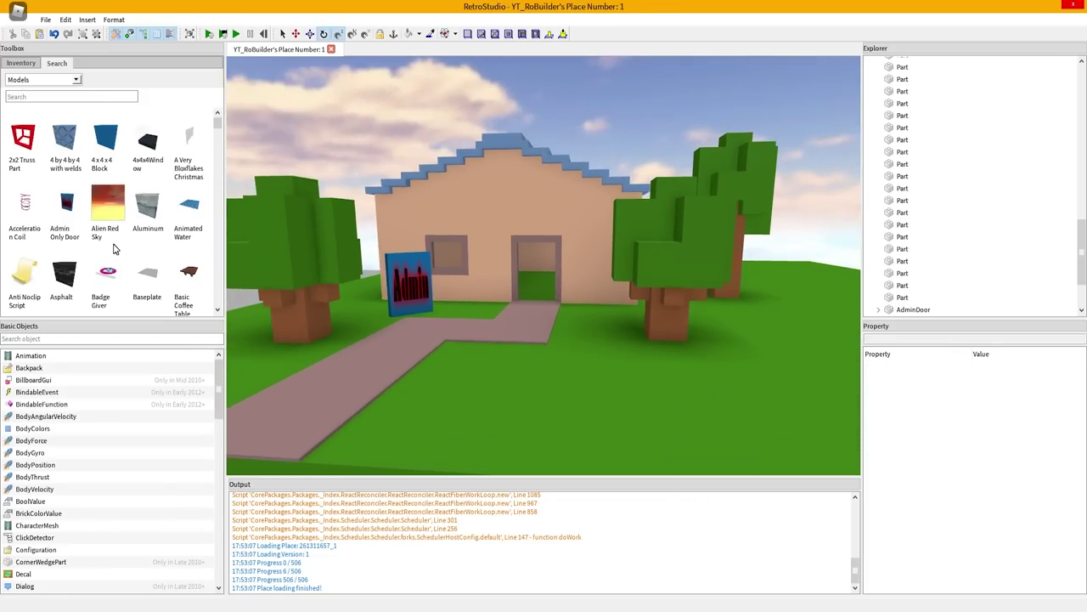
- Try out the Big Chassis model on the front lawn and delete it
{"action": "scroll", "coordinate": [121, 266], "scroll_direction": "down", "scroll_amount": 1}
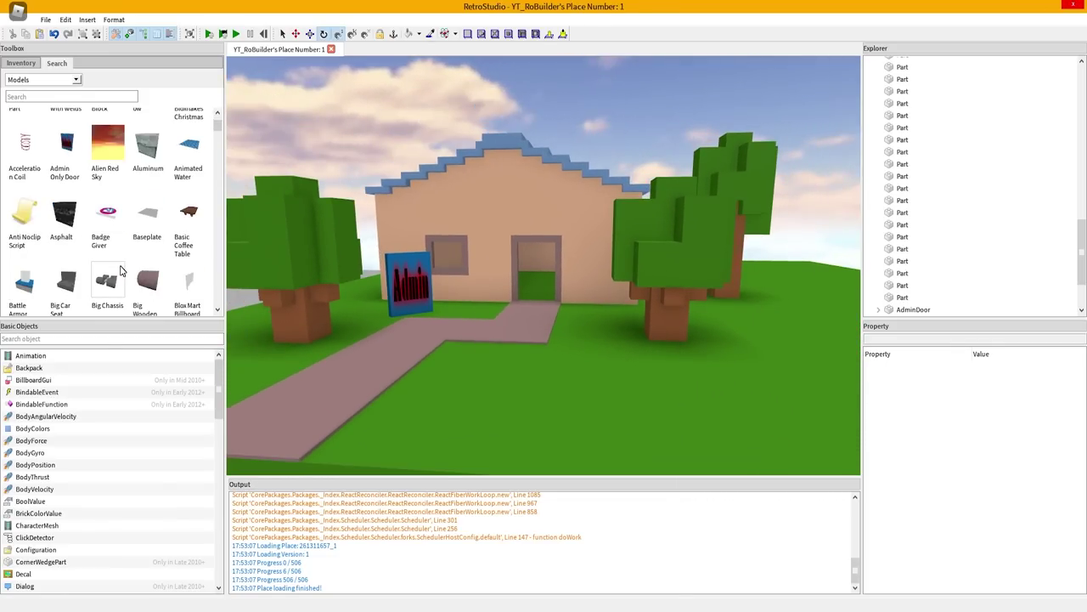
{"action": "scroll", "coordinate": [121, 271], "scroll_direction": "down", "scroll_amount": 1}
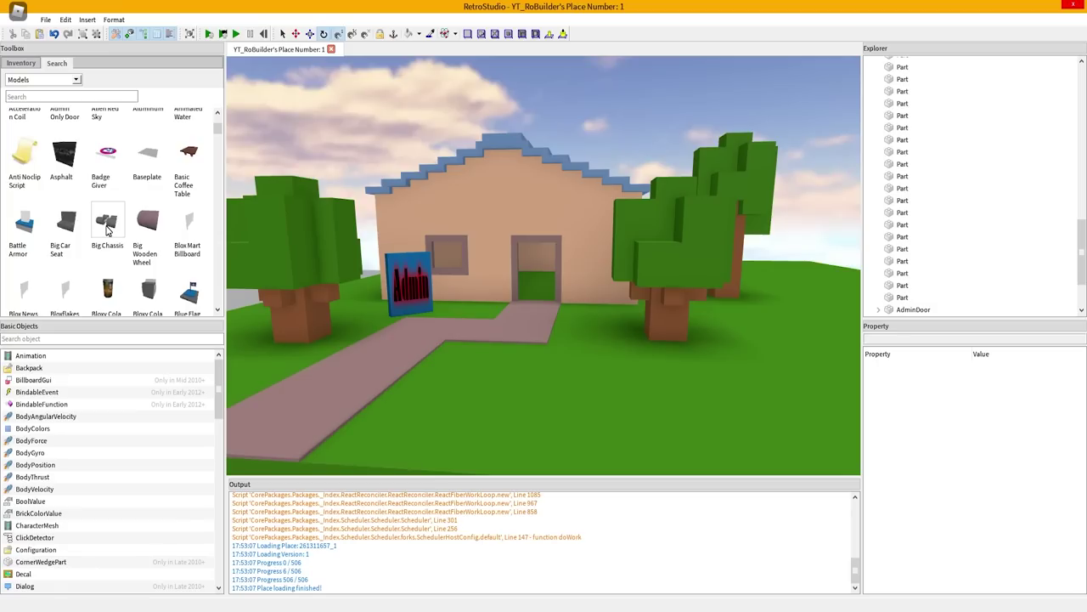
{"action": "left_click", "coordinate": [107, 231]}
{"action": "scroll", "coordinate": [563, 408], "scroll_direction": "up", "scroll_amount": 3}
{"action": "right_click_drag", "start_coordinate": [563, 408], "coordinate": [566, 252]}
{"action": "scroll", "coordinate": [566, 252], "scroll_direction": "down", "scroll_amount": 5}
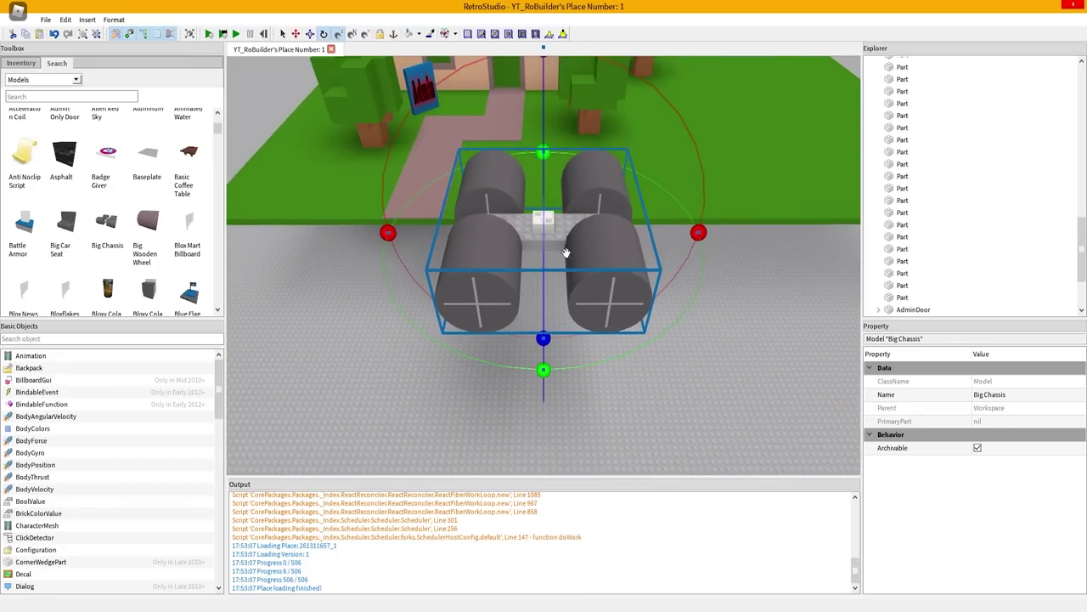
{"action": "left_click_drag", "start_coordinate": [566, 252], "coordinate": [601, 199]}
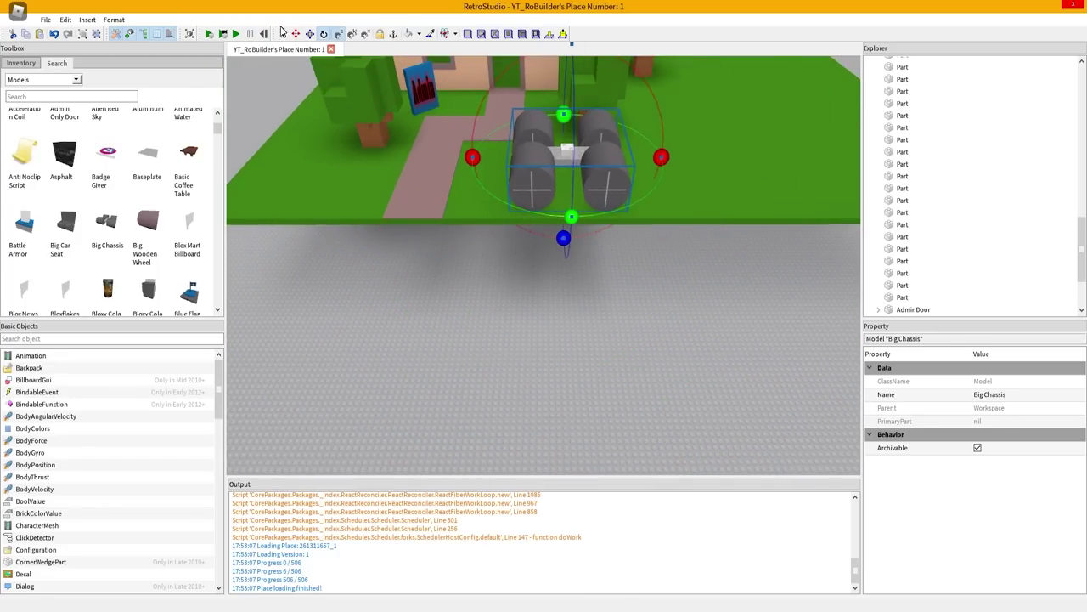
{"action": "left_click", "coordinate": [310, 35]}
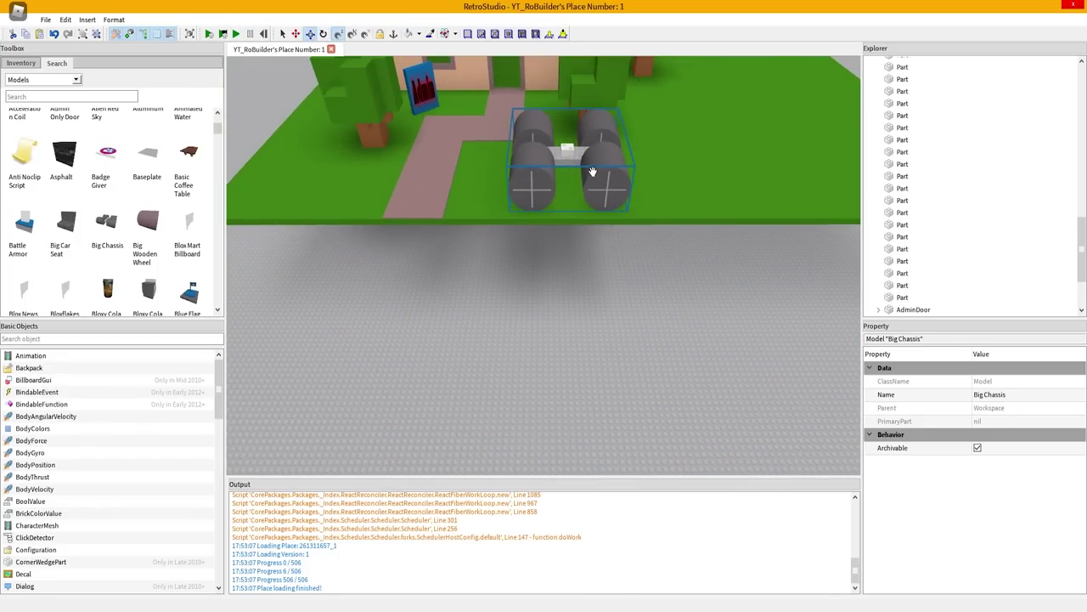
{"action": "key", "text": "Delete"}
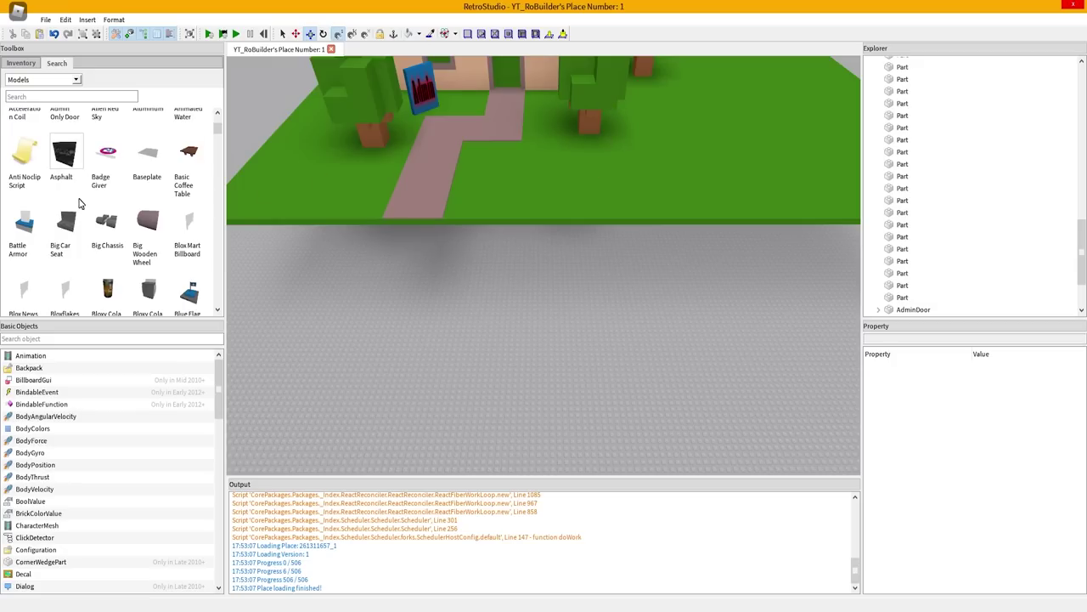
- Insert the Ceiling Fan model from the model library
{"action": "scroll", "coordinate": [89, 218], "scroll_direction": "down", "scroll_amount": 3}
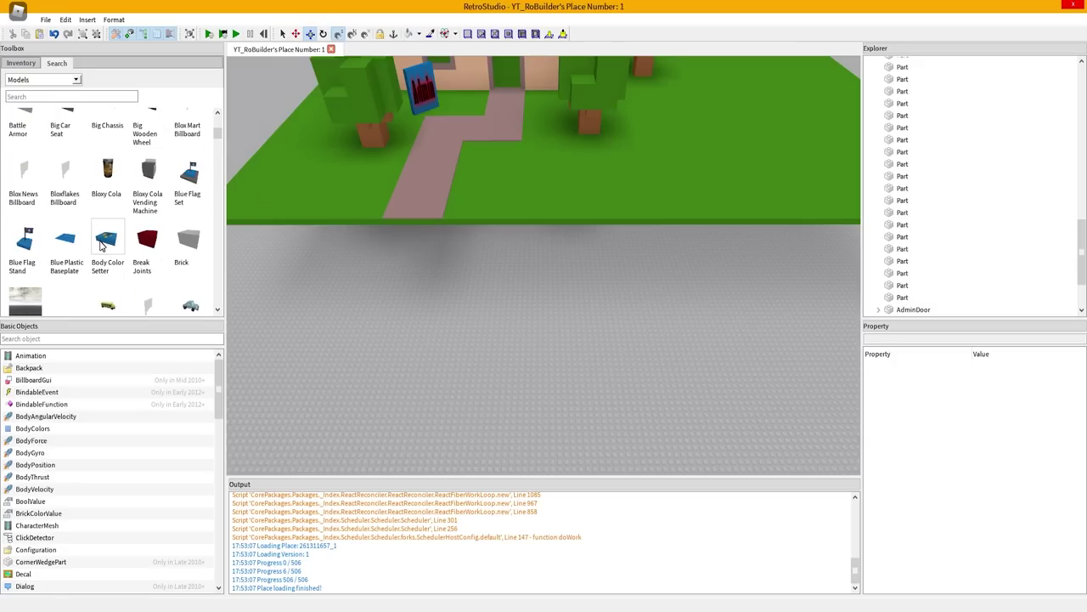
{"action": "scroll", "coordinate": [101, 245], "scroll_direction": "down", "scroll_amount": 1}
{"action": "scroll", "coordinate": [104, 248], "scroll_direction": "down", "scroll_amount": 1}
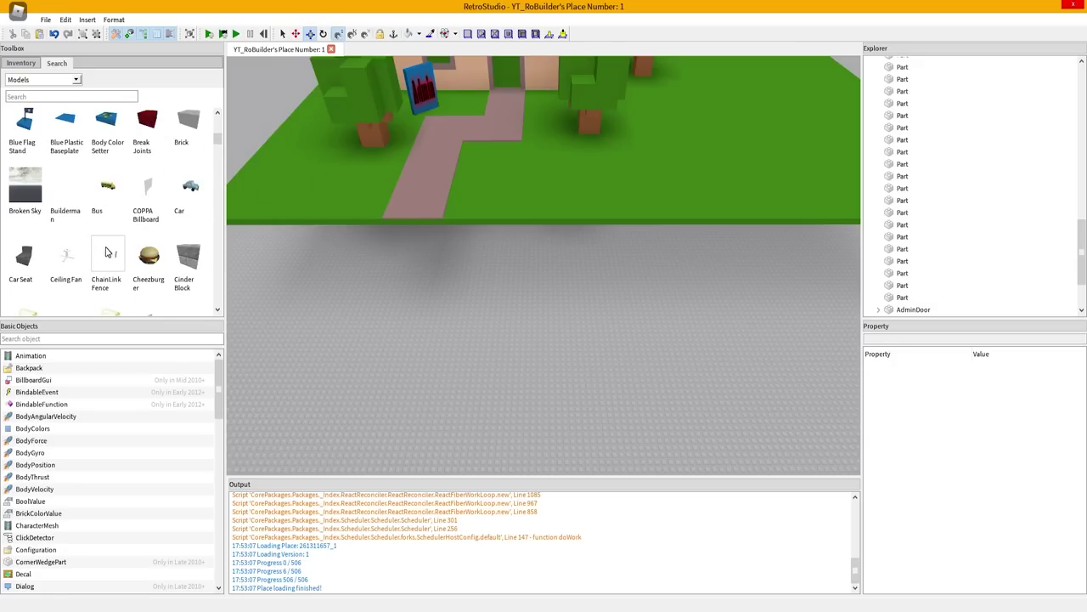
{"action": "scroll", "coordinate": [106, 252], "scroll_direction": "down", "scroll_amount": 1}
{"action": "left_click", "coordinate": [64, 201]}
{"action": "right_click_drag", "start_coordinate": [331, 259], "coordinate": [332, 170]}
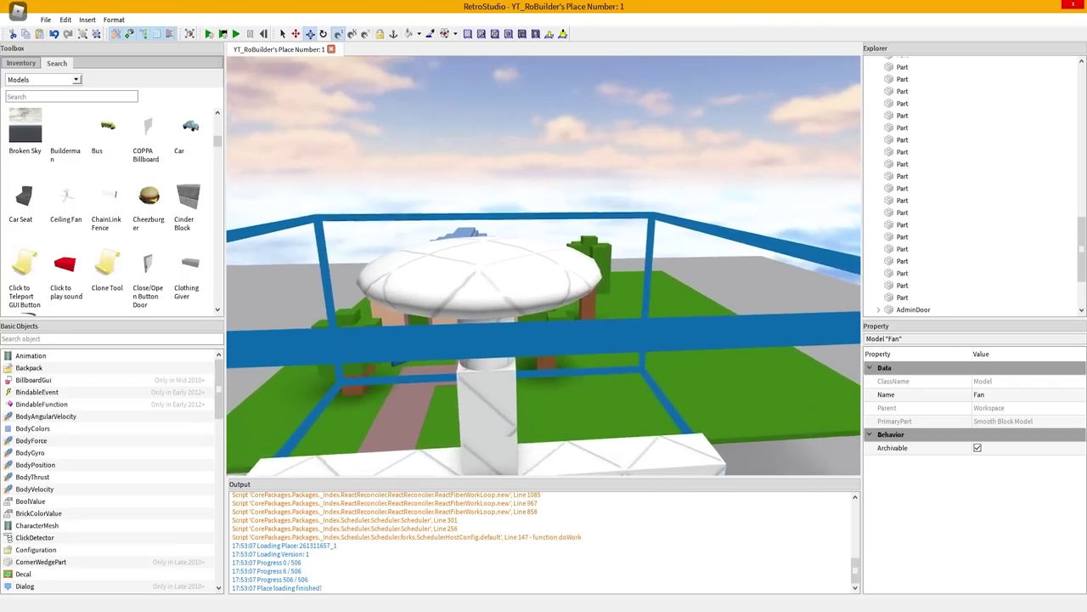
- Bring the ceiling fan over to the house and place it on the front of the roof ridge
{"action": "right_click_drag", "start_coordinate": [527, 276], "coordinate": [527, 303]}
{"action": "scroll", "coordinate": [526, 303], "scroll_direction": "down", "scroll_amount": 3}
{"action": "left_click_drag", "start_coordinate": [527, 303], "coordinate": [515, 275]}
{"action": "scroll", "coordinate": [515, 275], "scroll_direction": "up", "scroll_amount": 3}
{"action": "right_click_drag", "start_coordinate": [515, 275], "coordinate": [488, 191]}
{"action": "scroll", "coordinate": [492, 285], "scroll_direction": "up", "scroll_amount": 4}
{"action": "scroll", "coordinate": [621, 407], "scroll_direction": "down", "scroll_amount": 4}
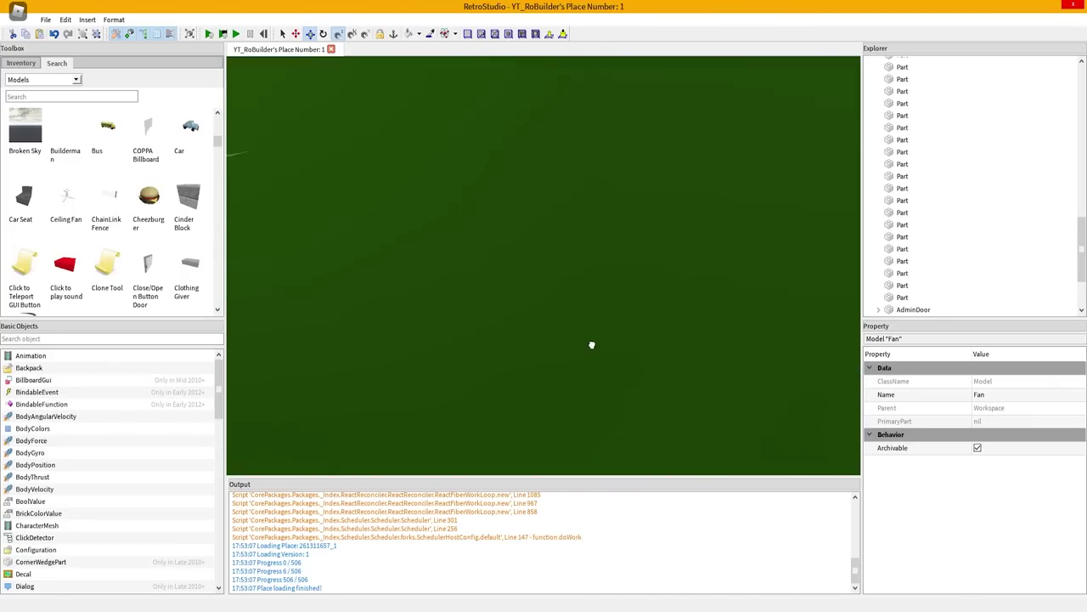
{"action": "scroll", "coordinate": [592, 345], "scroll_direction": "down", "scroll_amount": 10}
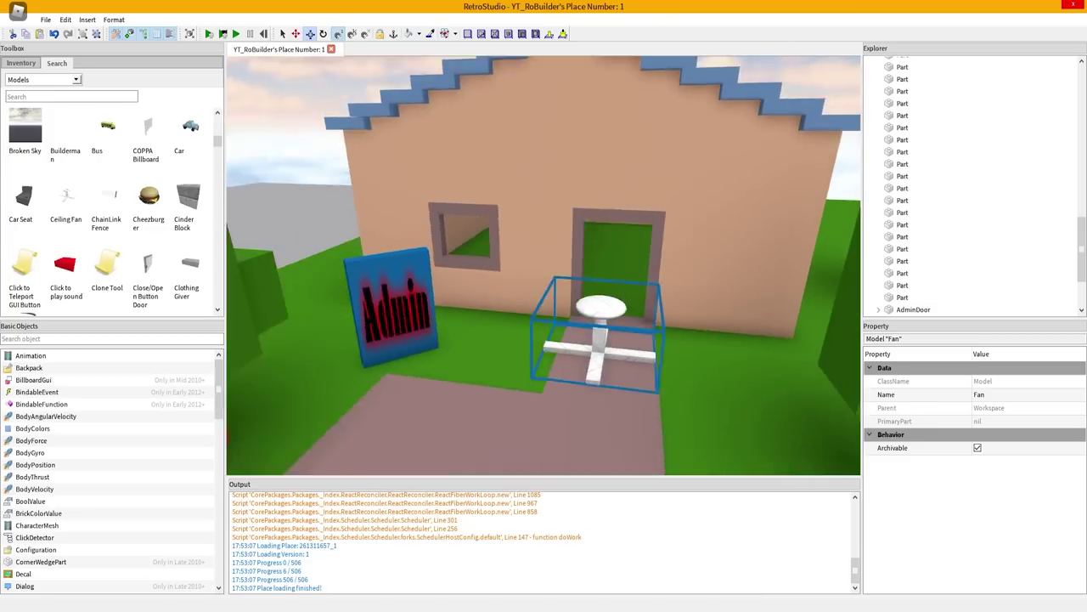
{"action": "scroll", "coordinate": [596, 332], "scroll_direction": "down", "scroll_amount": 3}
{"action": "left_click_drag", "start_coordinate": [596, 331], "coordinate": [596, 282]}
- Lower the ceiling fan below the roof ridge and shift it along the ridge into the house's interior
{"action": "left_click", "coordinate": [299, 35]}
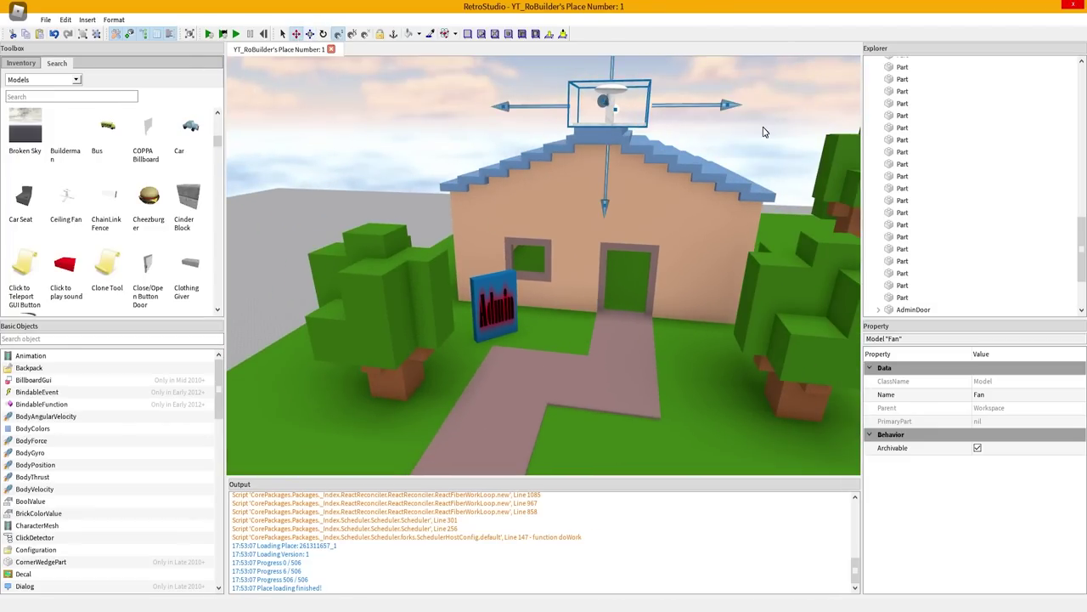
{"action": "left_click_drag", "start_coordinate": [599, 172], "coordinate": [611, 219]}
{"action": "key", "text": "w"}
{"action": "right_click_drag", "start_coordinate": [615, 213], "coordinate": [542, 202]}
{"action": "scroll", "coordinate": [417, 237], "scroll_direction": "up", "scroll_amount": 1}
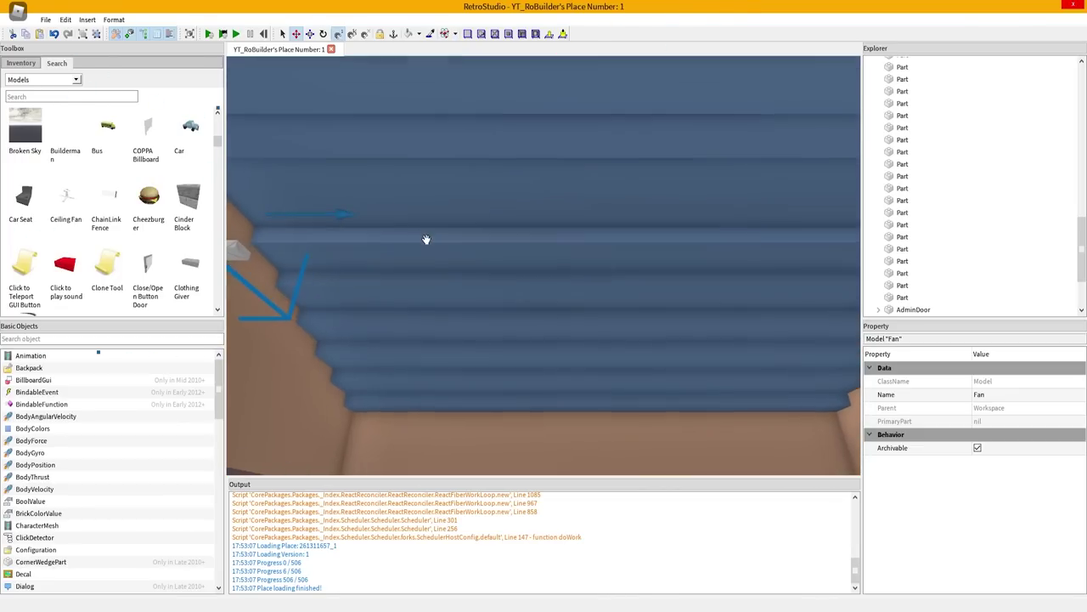
{"action": "left_click_drag", "start_coordinate": [348, 213], "coordinate": [805, 233]}
{"action": "right_click_drag", "start_coordinate": [617, 259], "coordinate": [510, 323]}
{"action": "key", "text": "s"}
{"action": "left_click", "coordinate": [611, 204]}
- Find the David Blocks Part Manipulator in the model library and add it to the StarterPack
{"action": "scroll", "coordinate": [340, 228], "scroll_direction": "up", "scroll_amount": 10}
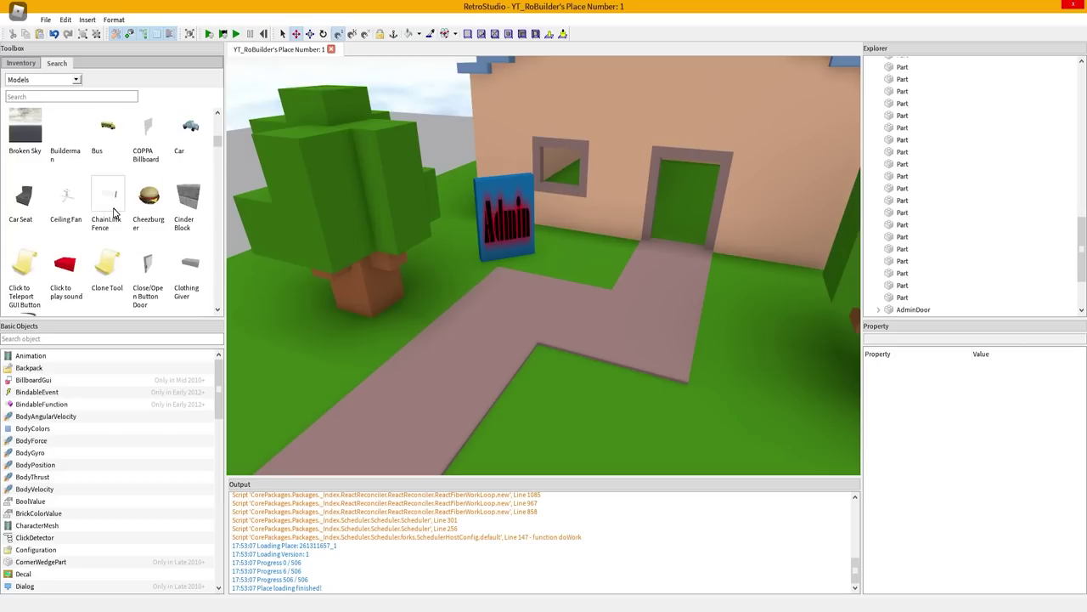
{"action": "scroll", "coordinate": [114, 212], "scroll_direction": "down", "scroll_amount": 2}
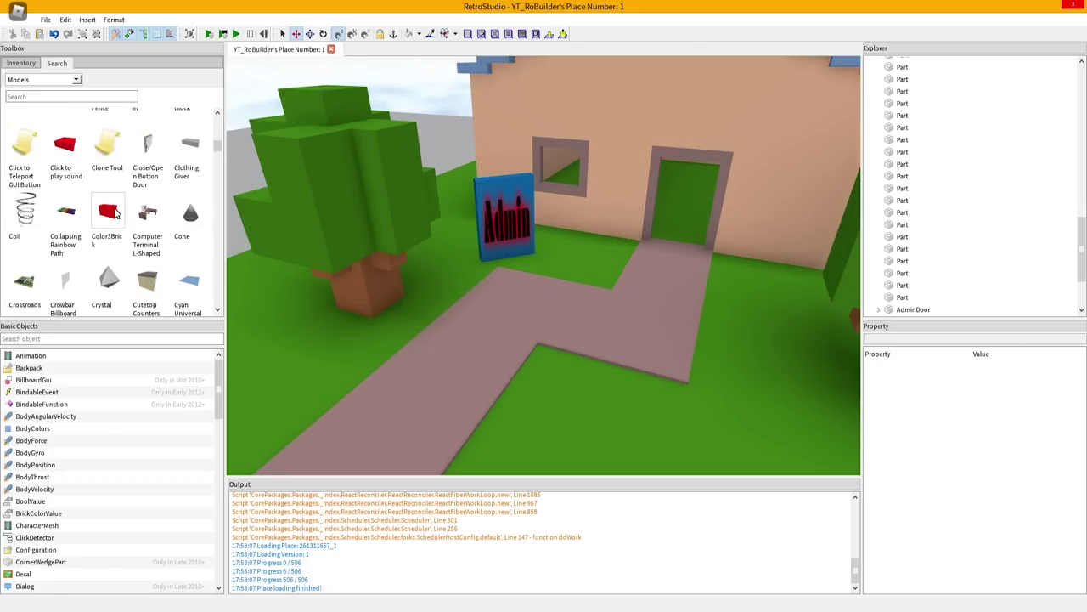
{"action": "scroll", "coordinate": [102, 223], "scroll_direction": "down", "scroll_amount": 1}
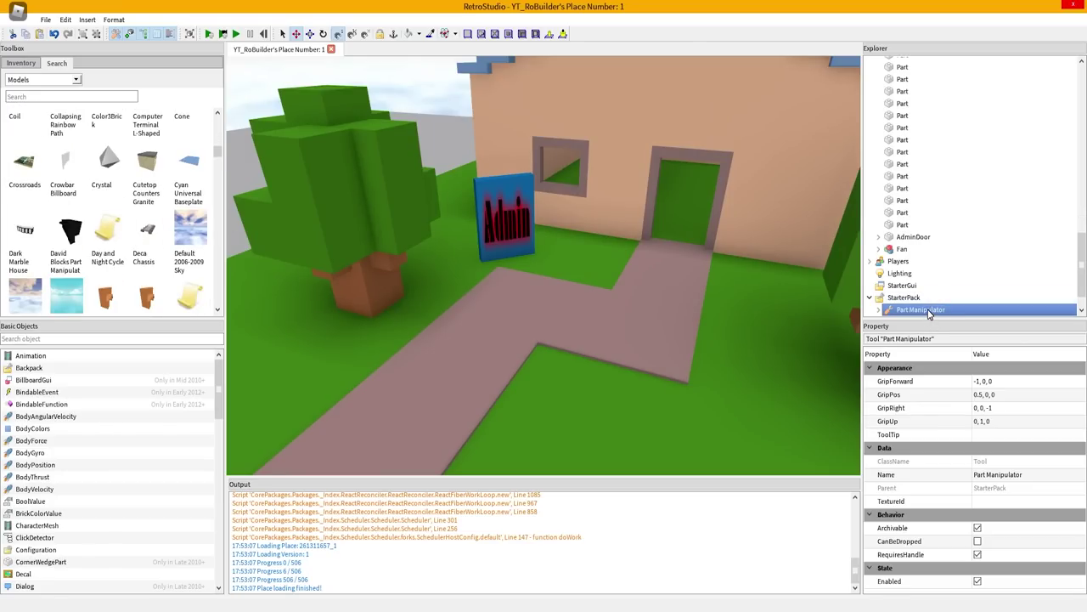
- Select the house, trees, path and other models together and unanchor their parts with the Anchor tool
{"action": "scroll", "coordinate": [544, 255], "scroll_direction": "down", "scroll_amount": 8}
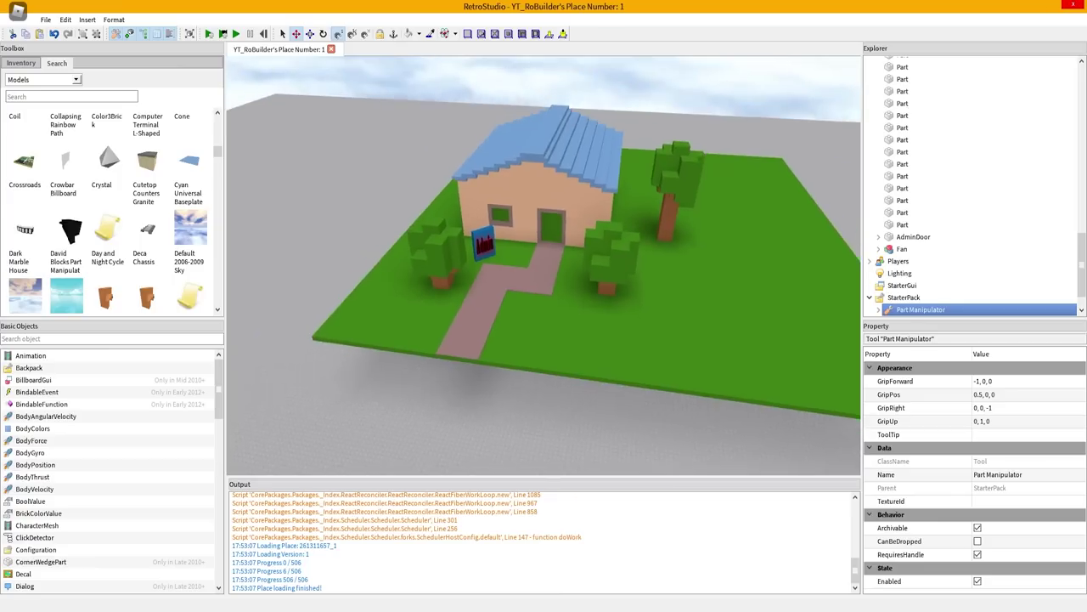
{"action": "right_click_drag", "start_coordinate": [510, 221], "coordinate": [552, 212]}
{"action": "left_click_drag", "start_coordinate": [292, 108], "coordinate": [553, 304]}
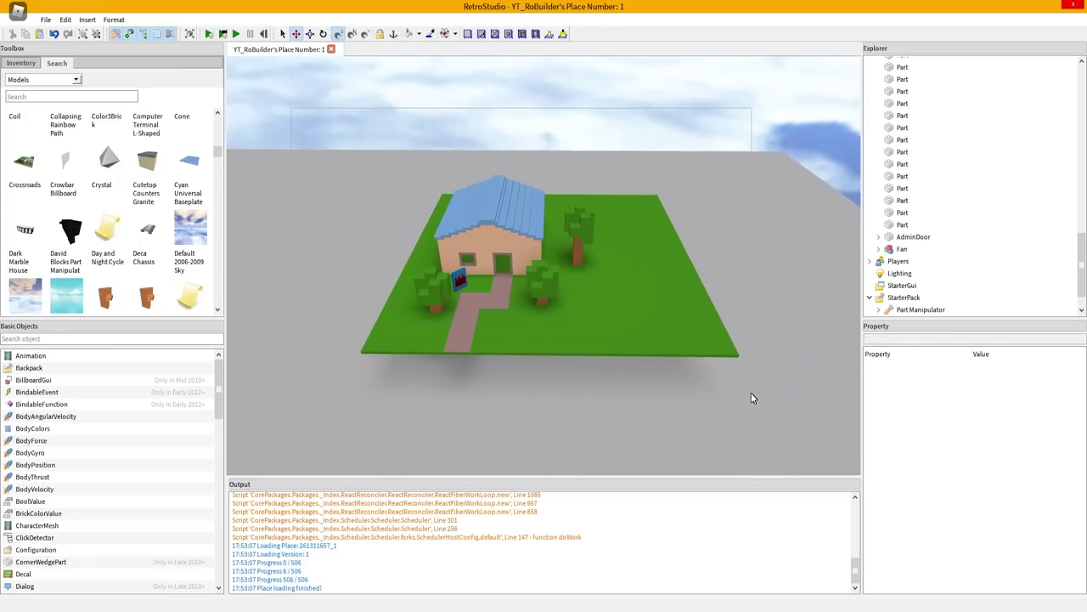
{"action": "left_click_drag", "start_coordinate": [750, 398], "coordinate": [782, 408]}
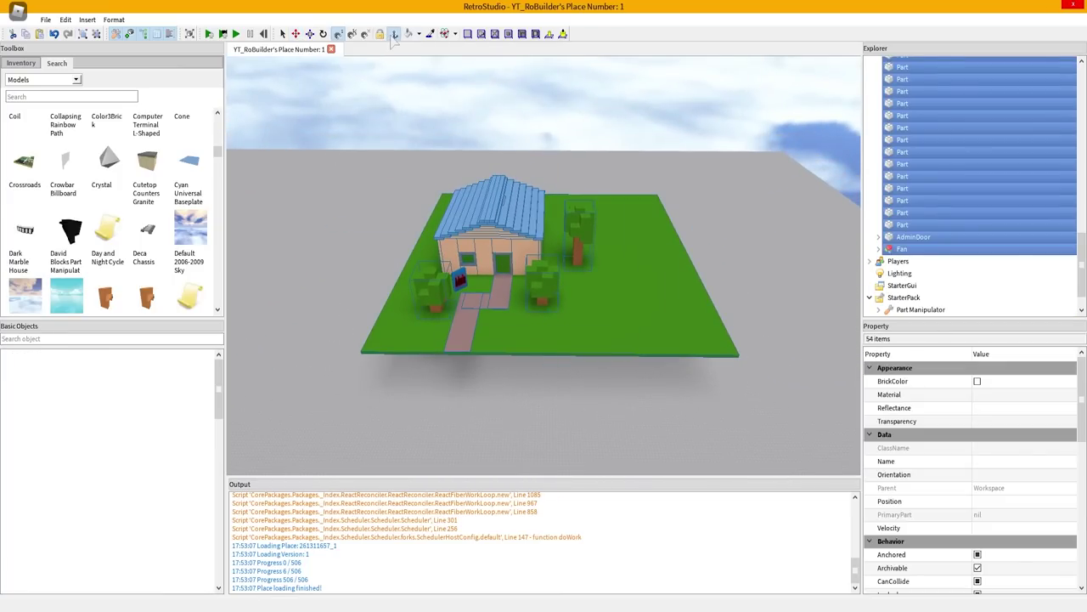
{"action": "key", "text": "w"}
{"action": "right_click_drag", "start_coordinate": [510, 221], "coordinate": [510, 314]}
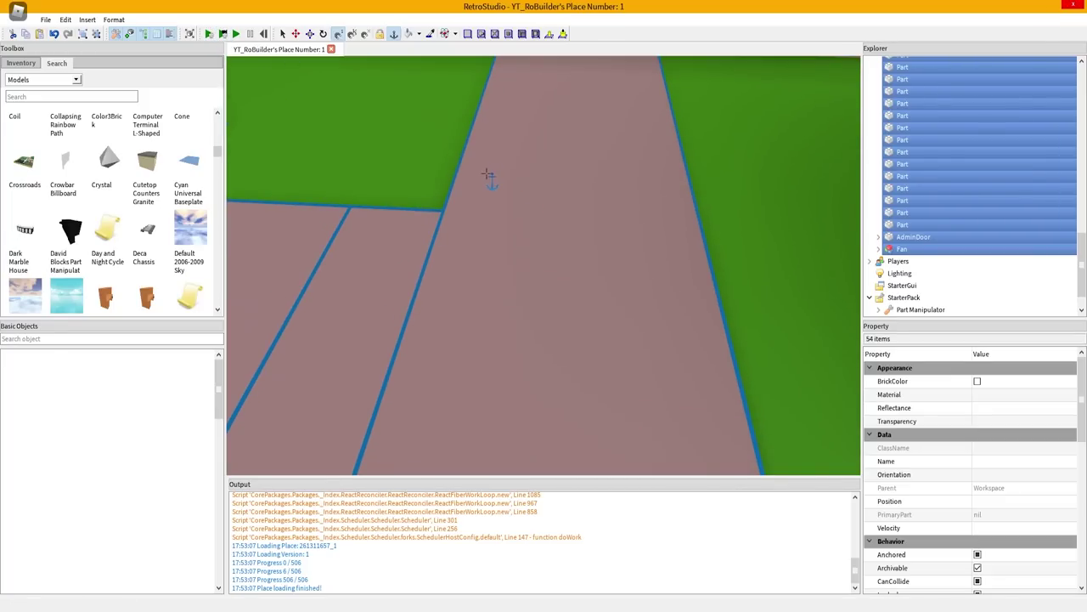
{"action": "left_click", "coordinate": [487, 173]}
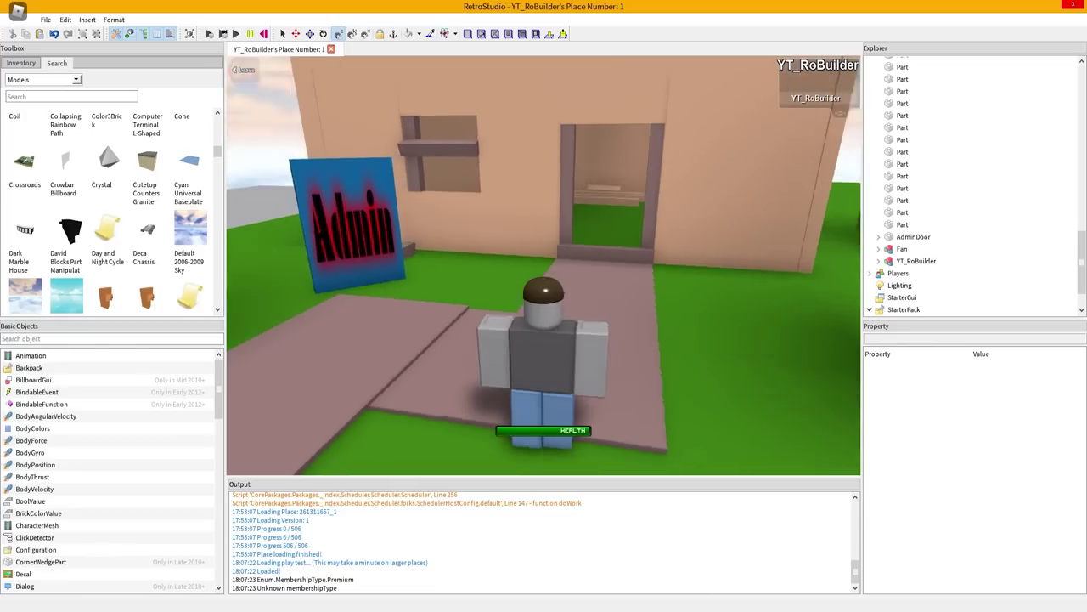
- Start a play test, walk the character across the lawn and equip the Part Manipulator
{"action": "key", "text": "s"}
{"action": "right_click_drag", "start_coordinate": [544, 265], "coordinate": [679, 266]}
{"action": "key", "text": "w"}
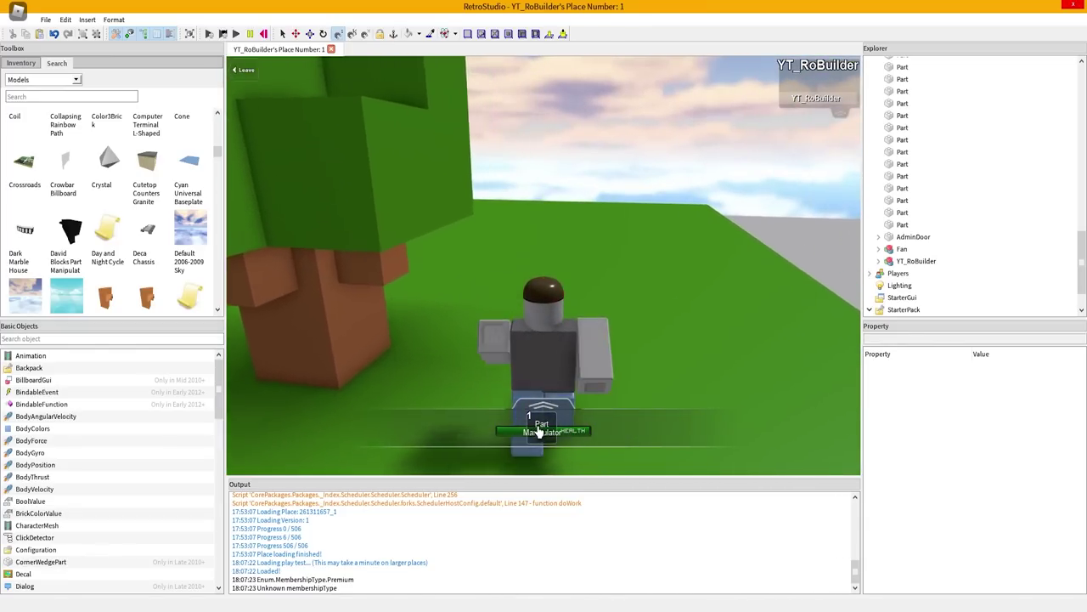
{"action": "left_click", "coordinate": [547, 411]}
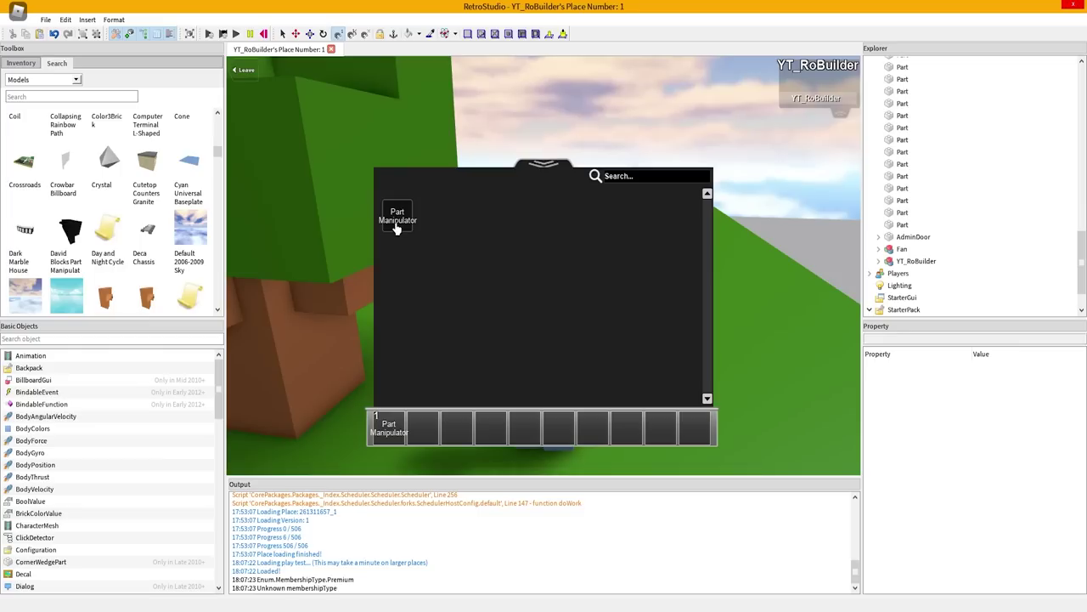
{"action": "left_click", "coordinate": [541, 167]}
{"action": "key", "text": "d"}
{"action": "key", "text": "w"}
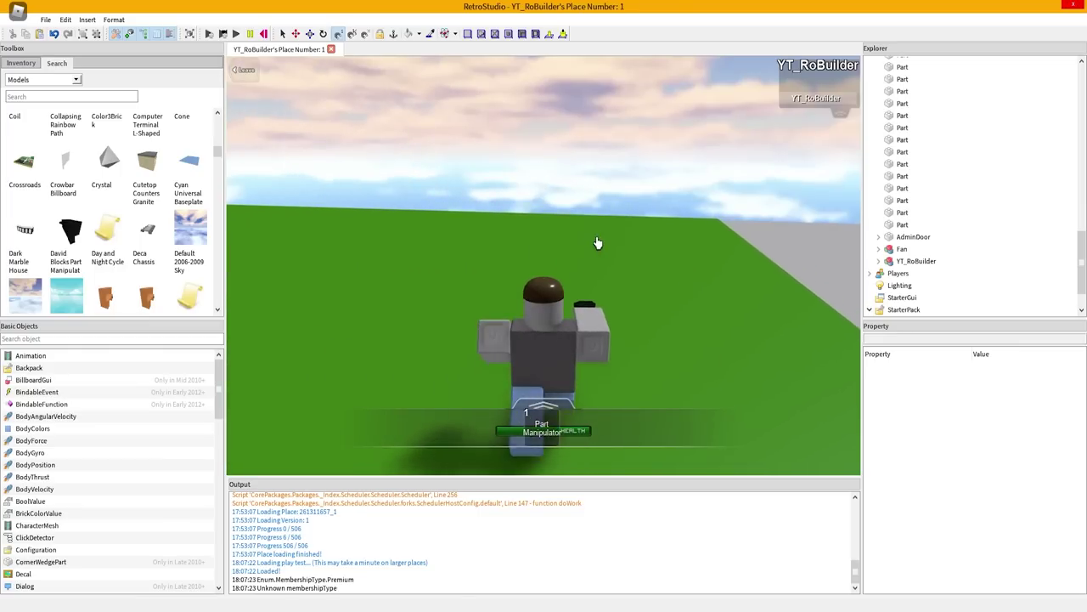
- Pull the tall tree beside the house apart with the Part Manipulator
{"action": "left_click_drag", "start_coordinate": [595, 241], "coordinate": [571, 244]}
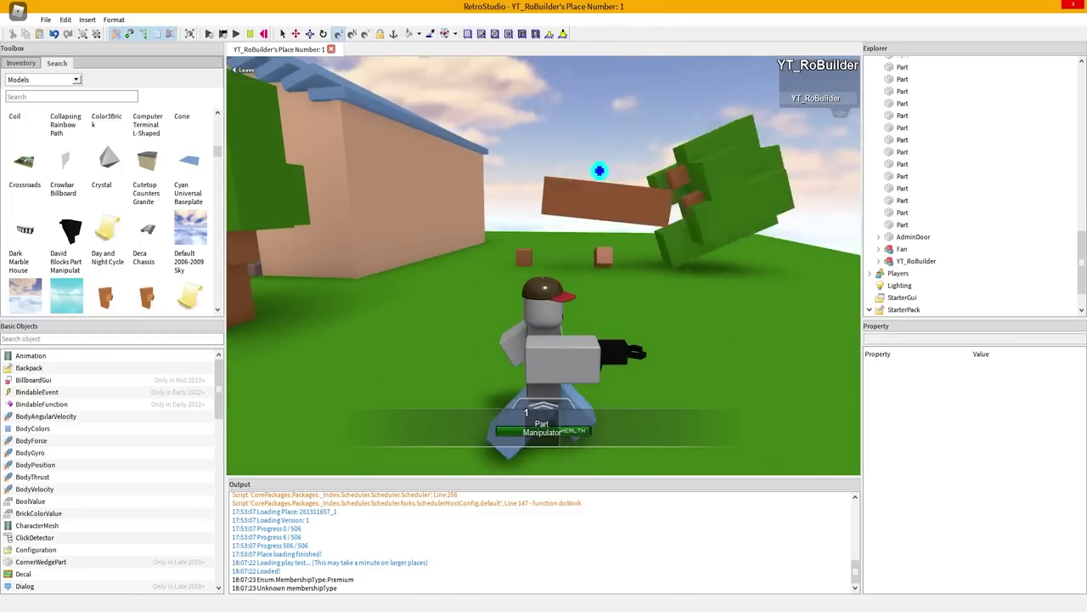
{"action": "left_click_drag", "start_coordinate": [599, 171], "coordinate": [602, 189]}
{"action": "key", "text": "w"}
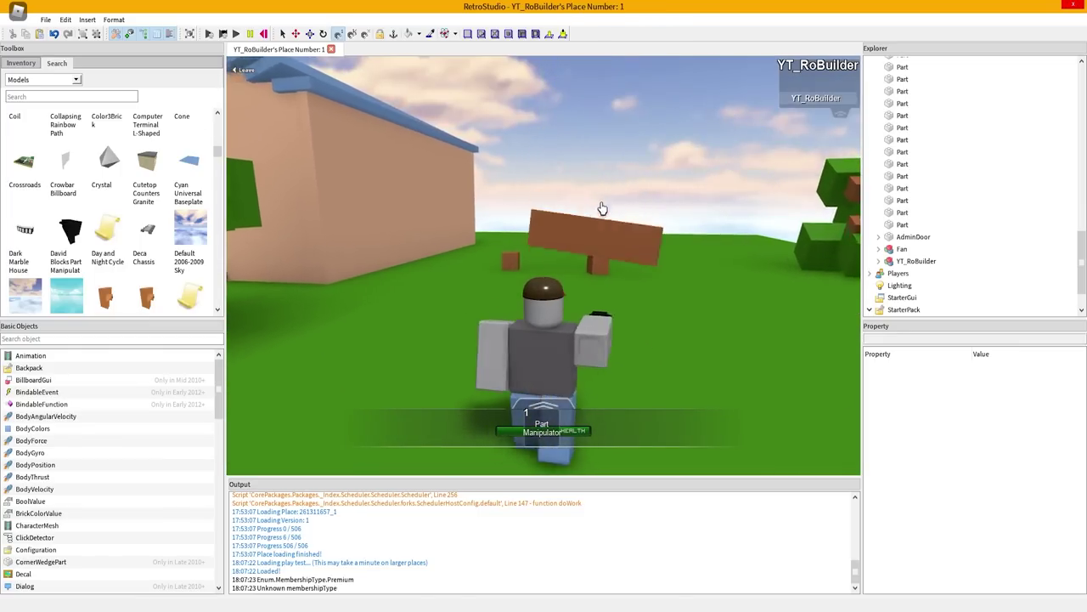
{"action": "left_click_drag", "start_coordinate": [587, 252], "coordinate": [636, 153]}
{"action": "key", "text": "s"}
- Tip over the tree on the near side of the path and walk past the admin door
{"action": "right_click_drag", "start_coordinate": [637, 153], "coordinate": [459, 154]}
{"action": "key", "text": "w"}
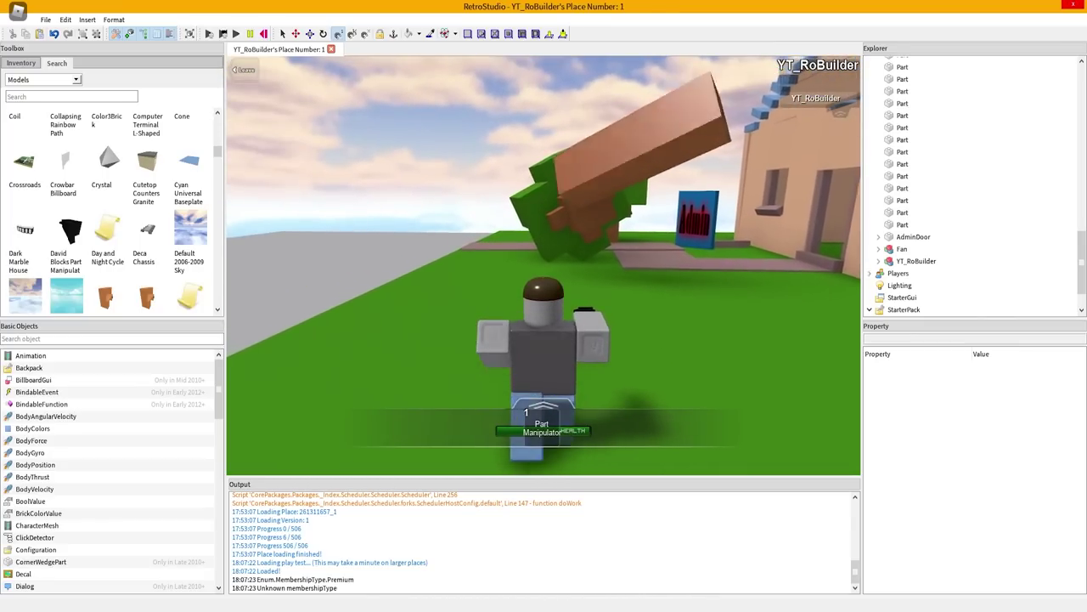
{"action": "right_click_drag", "start_coordinate": [586, 110], "coordinate": [551, 141]}
{"action": "left_click_drag", "start_coordinate": [551, 142], "coordinate": [468, 144]}
{"action": "key", "text": "w"}
{"action": "right_click_drag", "start_coordinate": [468, 144], "coordinate": [544, 161]}
{"action": "key", "text": "w"}
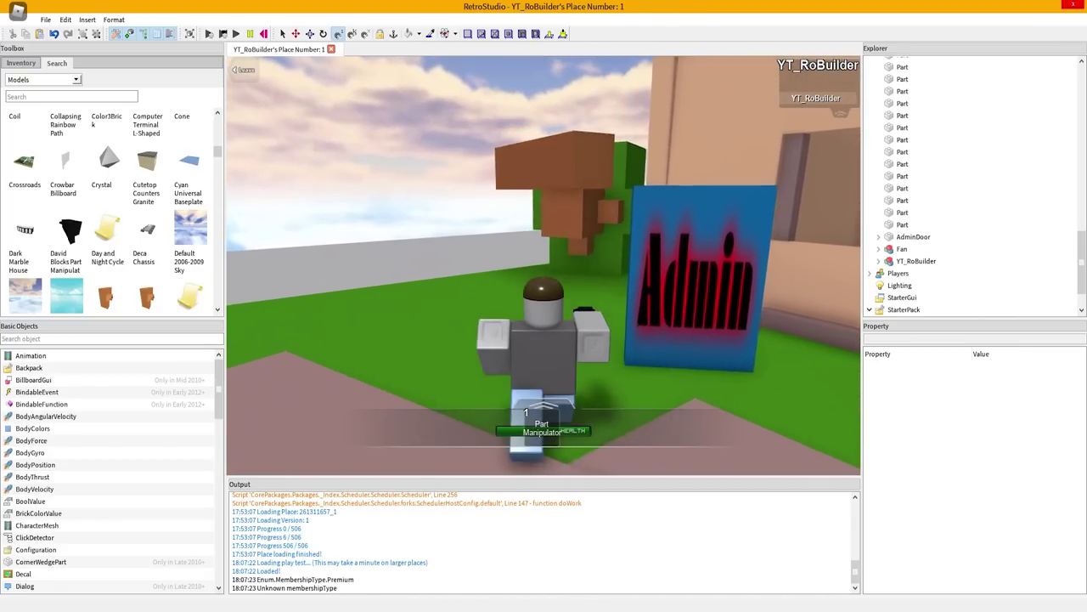
- Lift and topple the tree beyond the admin door with the Part Manipulator
{"action": "key", "text": "a"}
{"action": "left_click_drag", "start_coordinate": [552, 175], "coordinate": [636, 83]}
{"action": "key", "text": "w"}
{"action": "right_click_drag", "start_coordinate": [637, 83], "coordinate": [625, 115]}
{"action": "key", "text": "a"}
{"action": "left_click_drag", "start_coordinate": [542, 169], "coordinate": [571, 117]}
{"action": "key", "text": "d"}
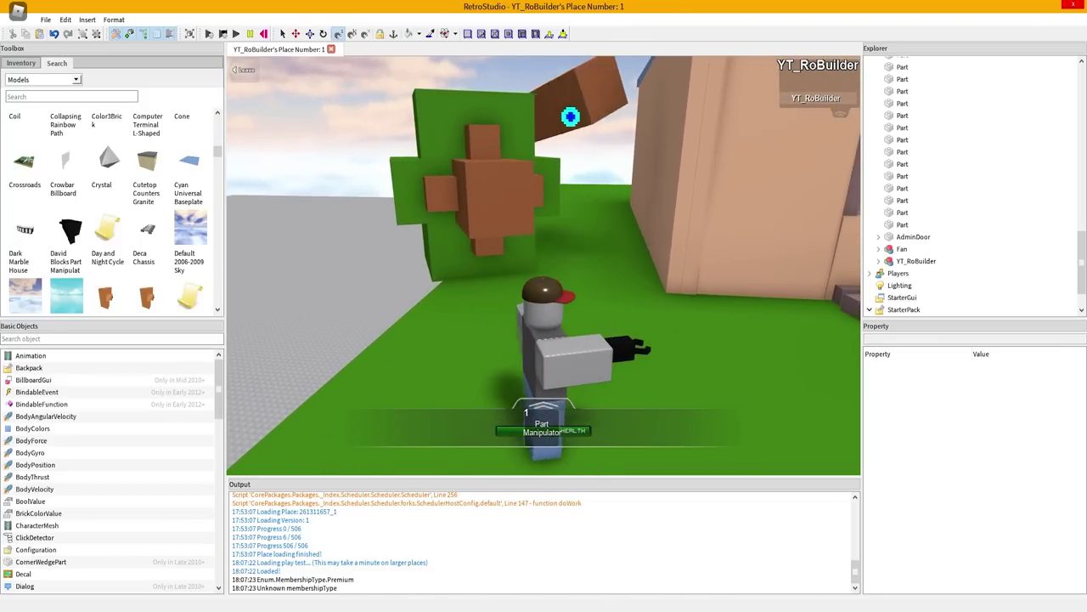
- Knock down the house with the Part Manipulator and move among the loose wall and roof pieces
{"action": "left_click_drag", "start_coordinate": [566, 238], "coordinate": [459, 199]}
{"action": "right_click_drag", "start_coordinate": [459, 200], "coordinate": [509, 175]}
{"action": "key", "text": "d"}
{"action": "left_click_drag", "start_coordinate": [458, 199], "coordinate": [705, 217]}
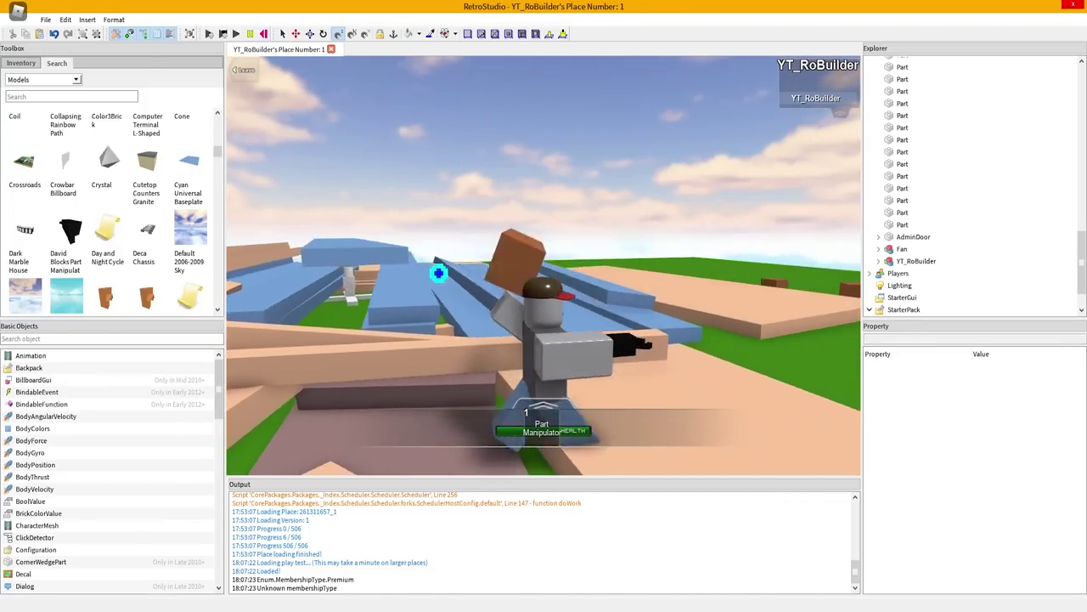
{"action": "right_click_drag", "start_coordinate": [439, 273], "coordinate": [339, 293]}
{"action": "key", "text": "a"}
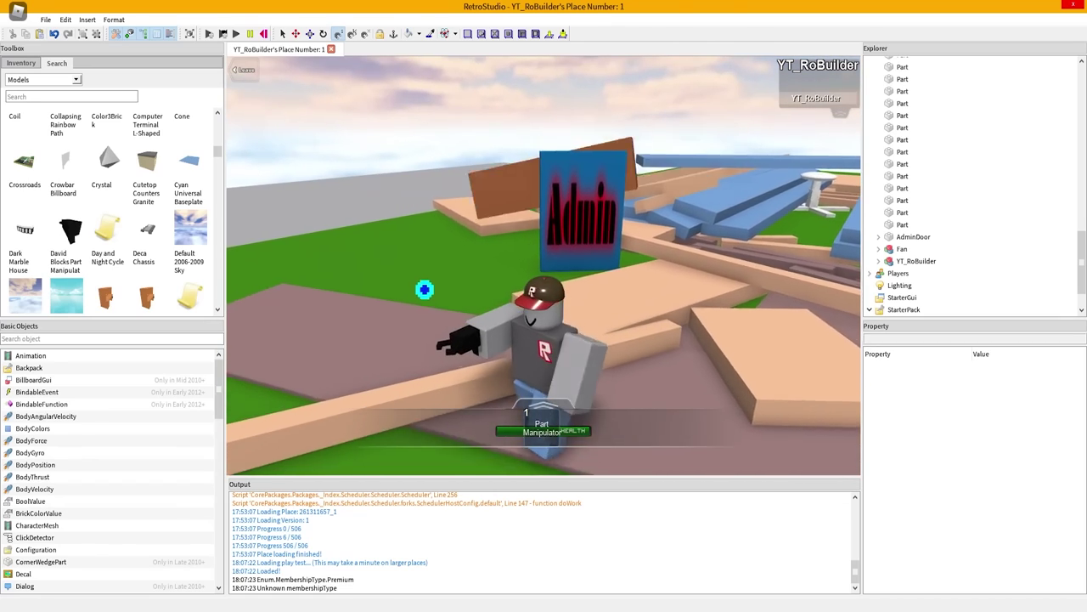
- Walk past the admin door and across the loose wall pieces onto the large flat tan slab
{"action": "right_click_drag", "start_coordinate": [565, 261], "coordinate": [662, 262]}
{"action": "key", "text": "w"}
{"action": "right_click_drag", "start_coordinate": [606, 232], "coordinate": [543, 255]}
{"action": "right_click_drag", "start_coordinate": [646, 212], "coordinate": [587, 202]}
{"action": "key", "text": "d"}
{"action": "left_click_drag", "start_coordinate": [587, 202], "coordinate": [592, 159]}
{"action": "key", "text": "s"}
{"action": "right_click_drag", "start_coordinate": [591, 159], "coordinate": [407, 166]}
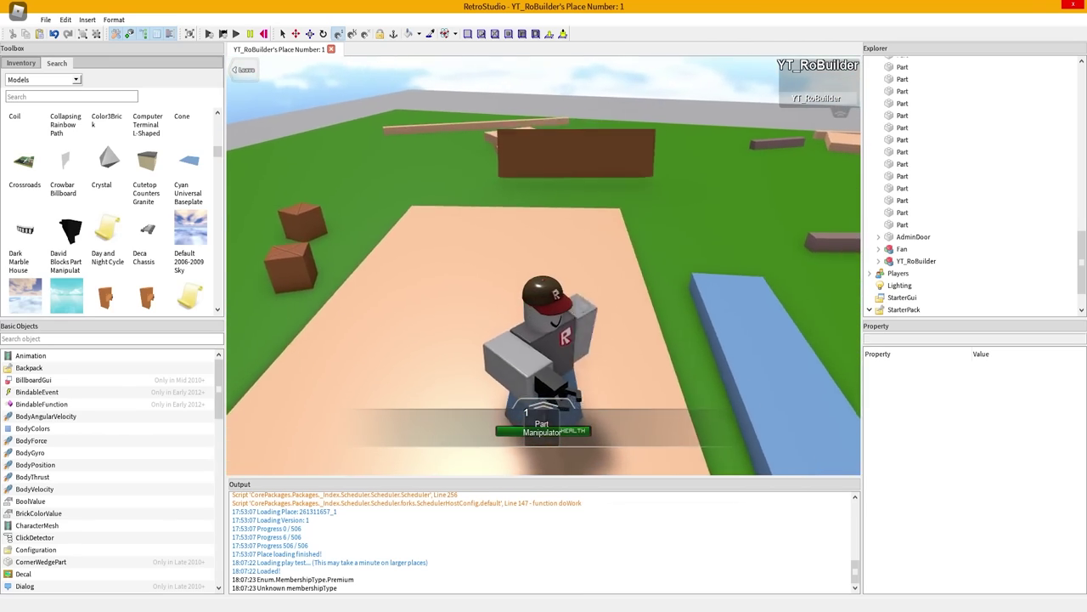
- Jump down from the tan slab and circle the fallen blue roof pieces, turning back towards the admin door and ceiling fan
{"action": "key", "text": "d"}
{"action": "right_click_drag", "start_coordinate": [585, 164], "coordinate": [537, 175]}
{"action": "key", "text": "w"}
{"action": "key", "text": "w"}
{"action": "key", "text": "space"}
{"action": "key", "text": "d"}
{"action": "key", "text": "s"}
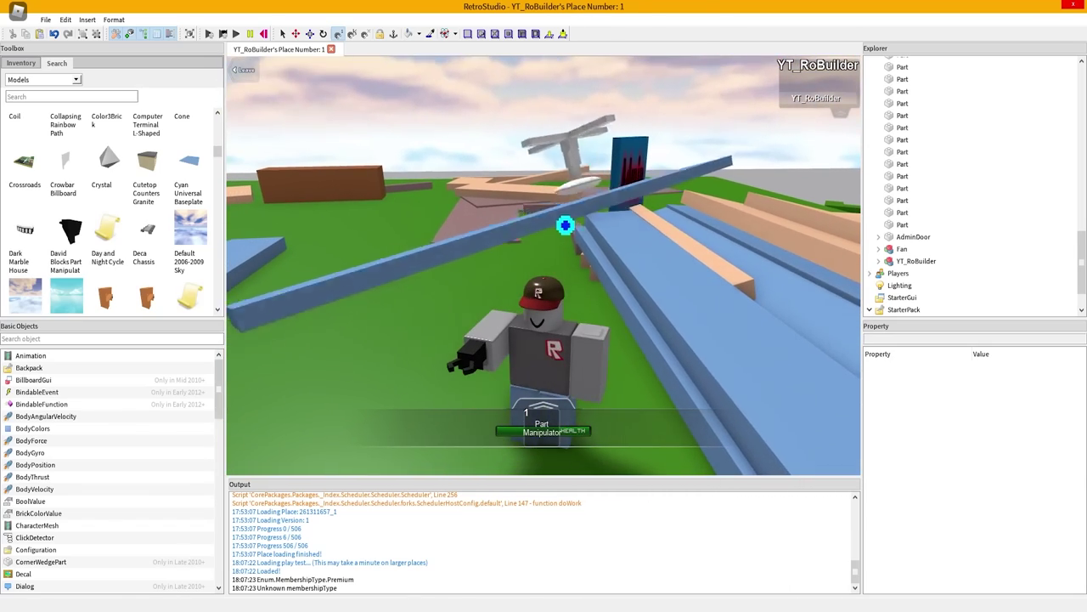
- Sweep the long blue beam and the ceiling fan off the grass onto the grey baseplate with the Part Manipulator
{"action": "key", "text": "w"}
{"action": "right_click_drag", "start_coordinate": [565, 225], "coordinate": [476, 225]}
{"action": "key", "text": "space"}
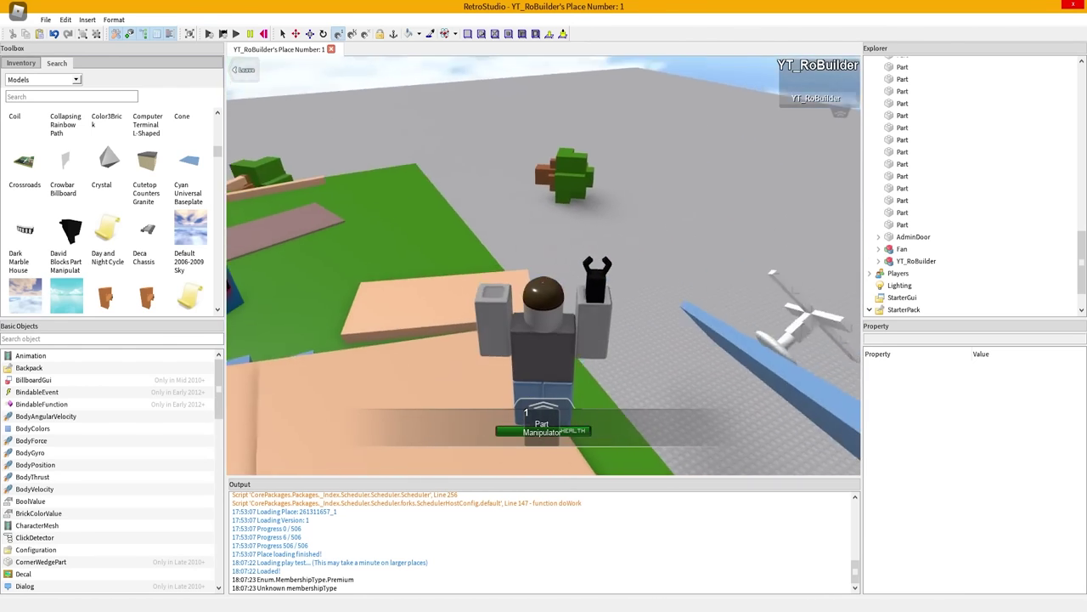
{"action": "right_click_drag", "start_coordinate": [607, 187], "coordinate": [480, 191]}
{"action": "key", "text": "w"}
{"action": "right_click_drag", "start_coordinate": [648, 306], "coordinate": [688, 301]}
{"action": "key", "text": "d"}
{"action": "key", "text": "w"}
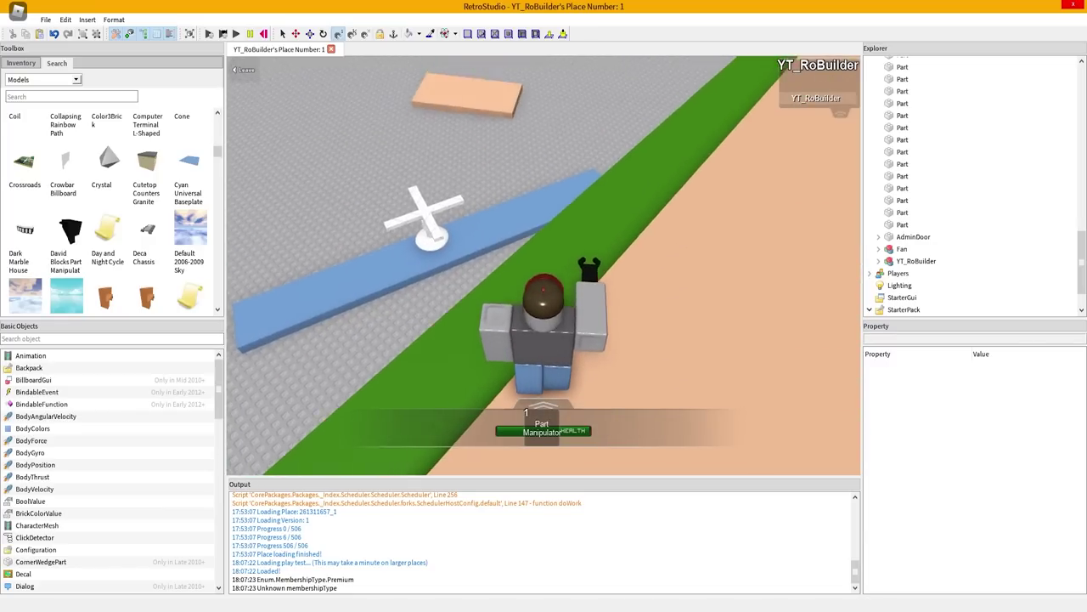
- Walk off the grass onto the grey baseplate and run beneath the large green slab towards the toppled tree
{"action": "key", "text": "a"}
{"action": "right_click_drag", "start_coordinate": [544, 289], "coordinate": [621, 270]}
{"action": "key", "text": "a"}
{"action": "key", "text": "s"}
{"action": "key", "text": "w"}
{"action": "key", "text": "w"}
{"action": "key", "text": "w"}
{"action": "right_click_drag", "start_coordinate": [715, 325], "coordinate": [635, 302]}
{"action": "key", "text": "w"}
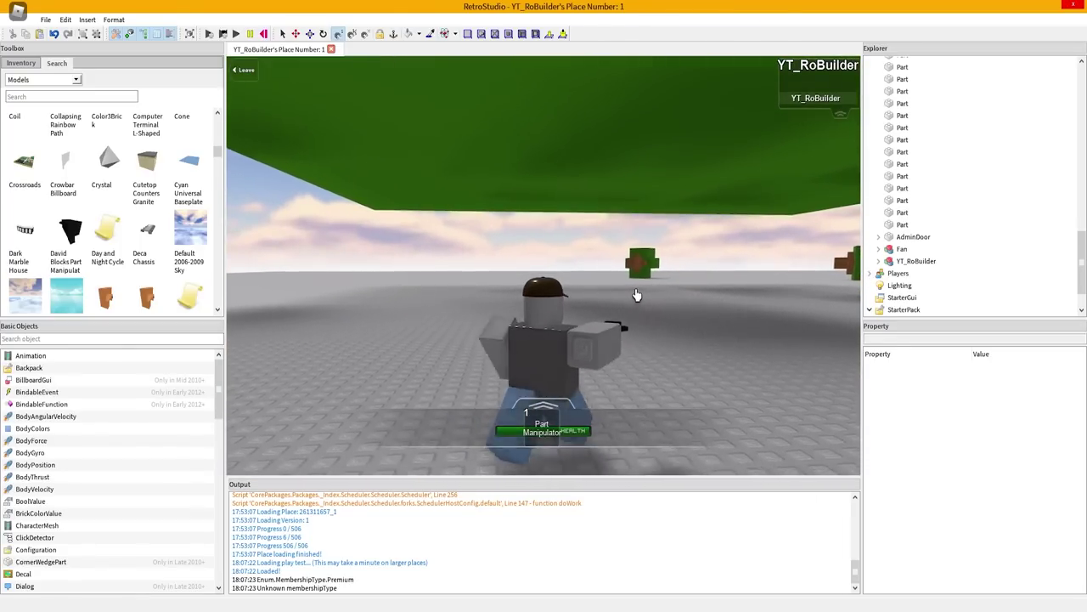
{"action": "key", "text": "w"}
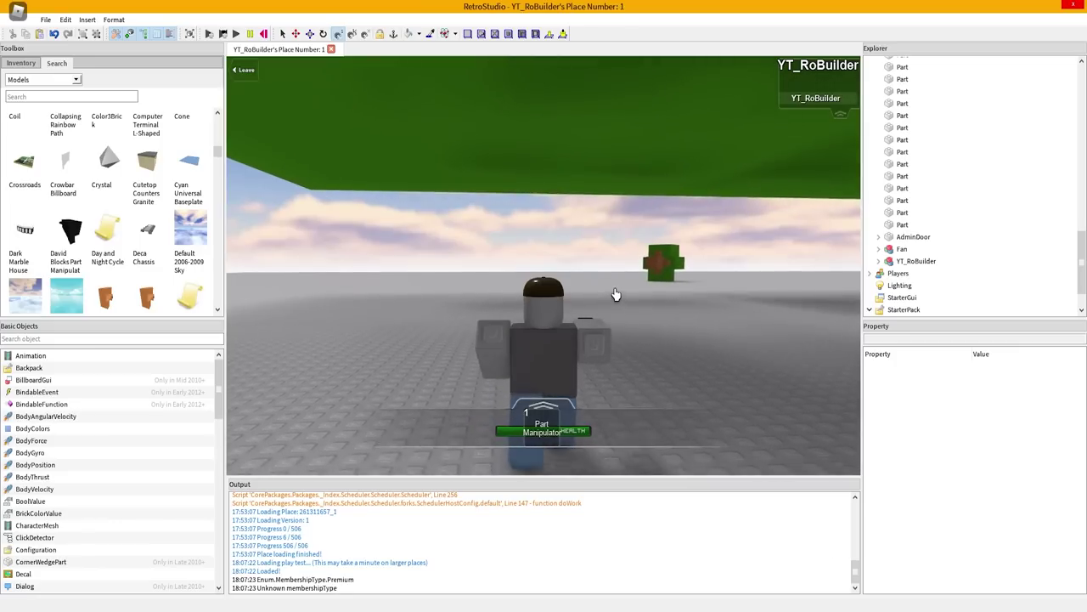